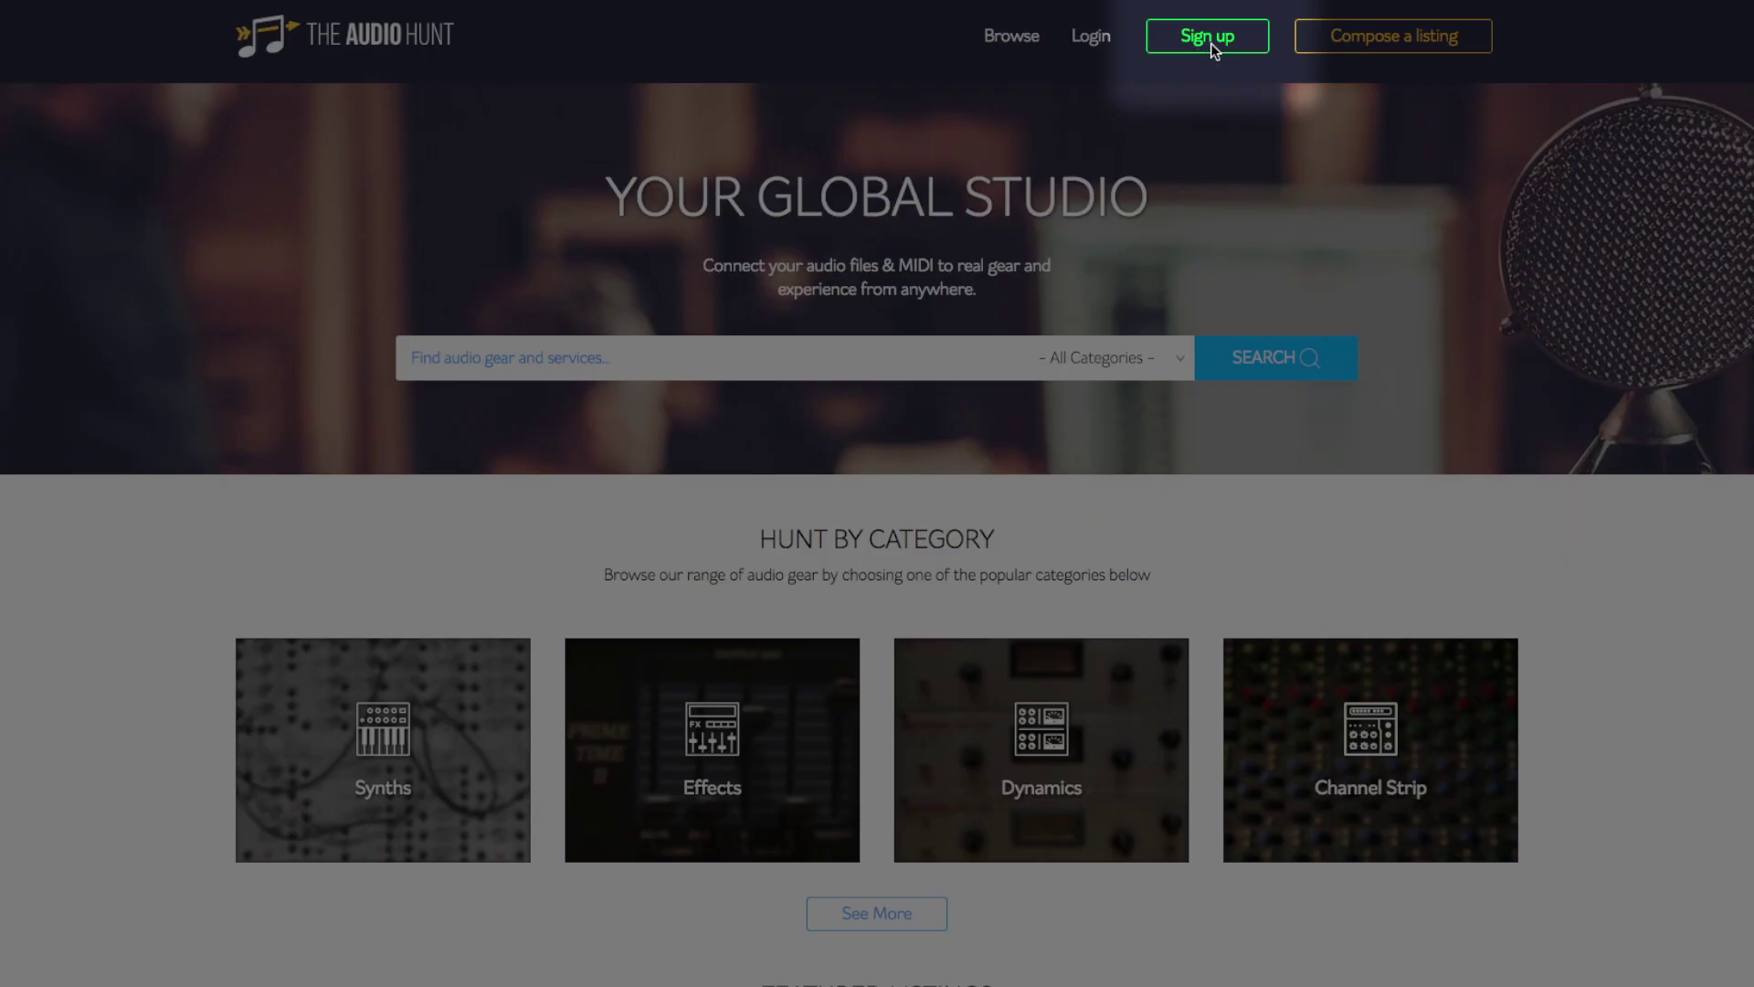
- Log in with the saved Rodel Sound Ltd credentials and start composing a new gear listing
left_click(1199, 41)
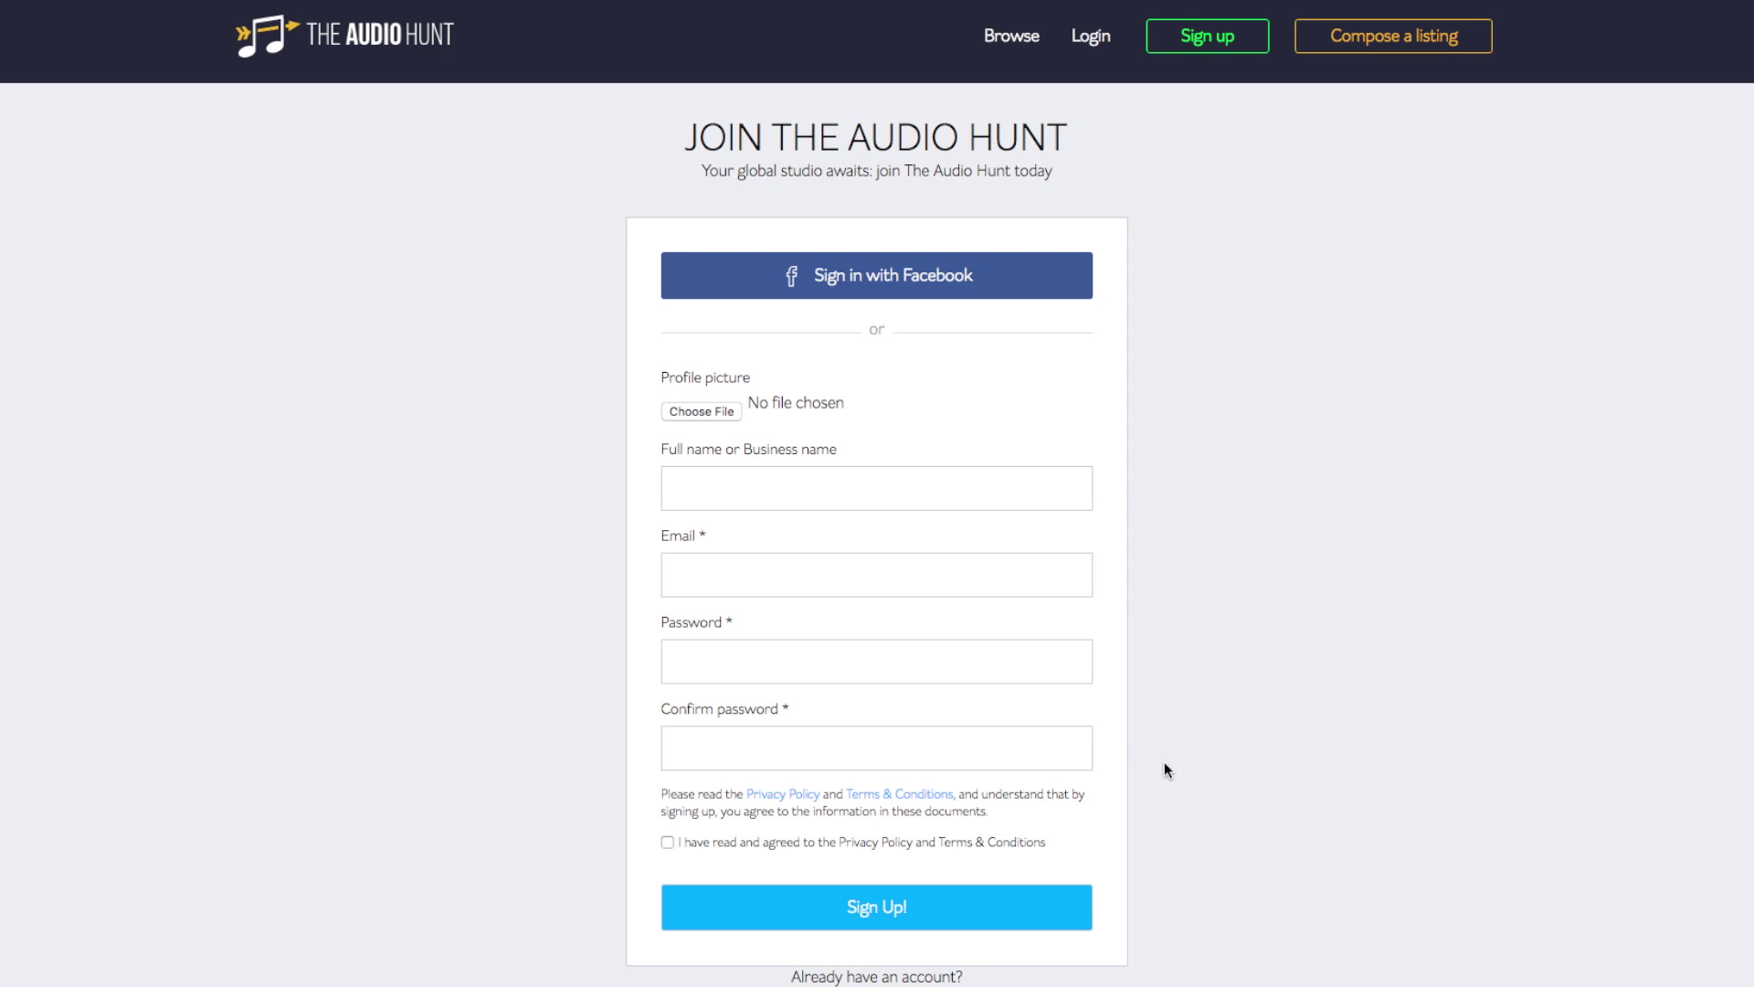
left_click(1092, 37)
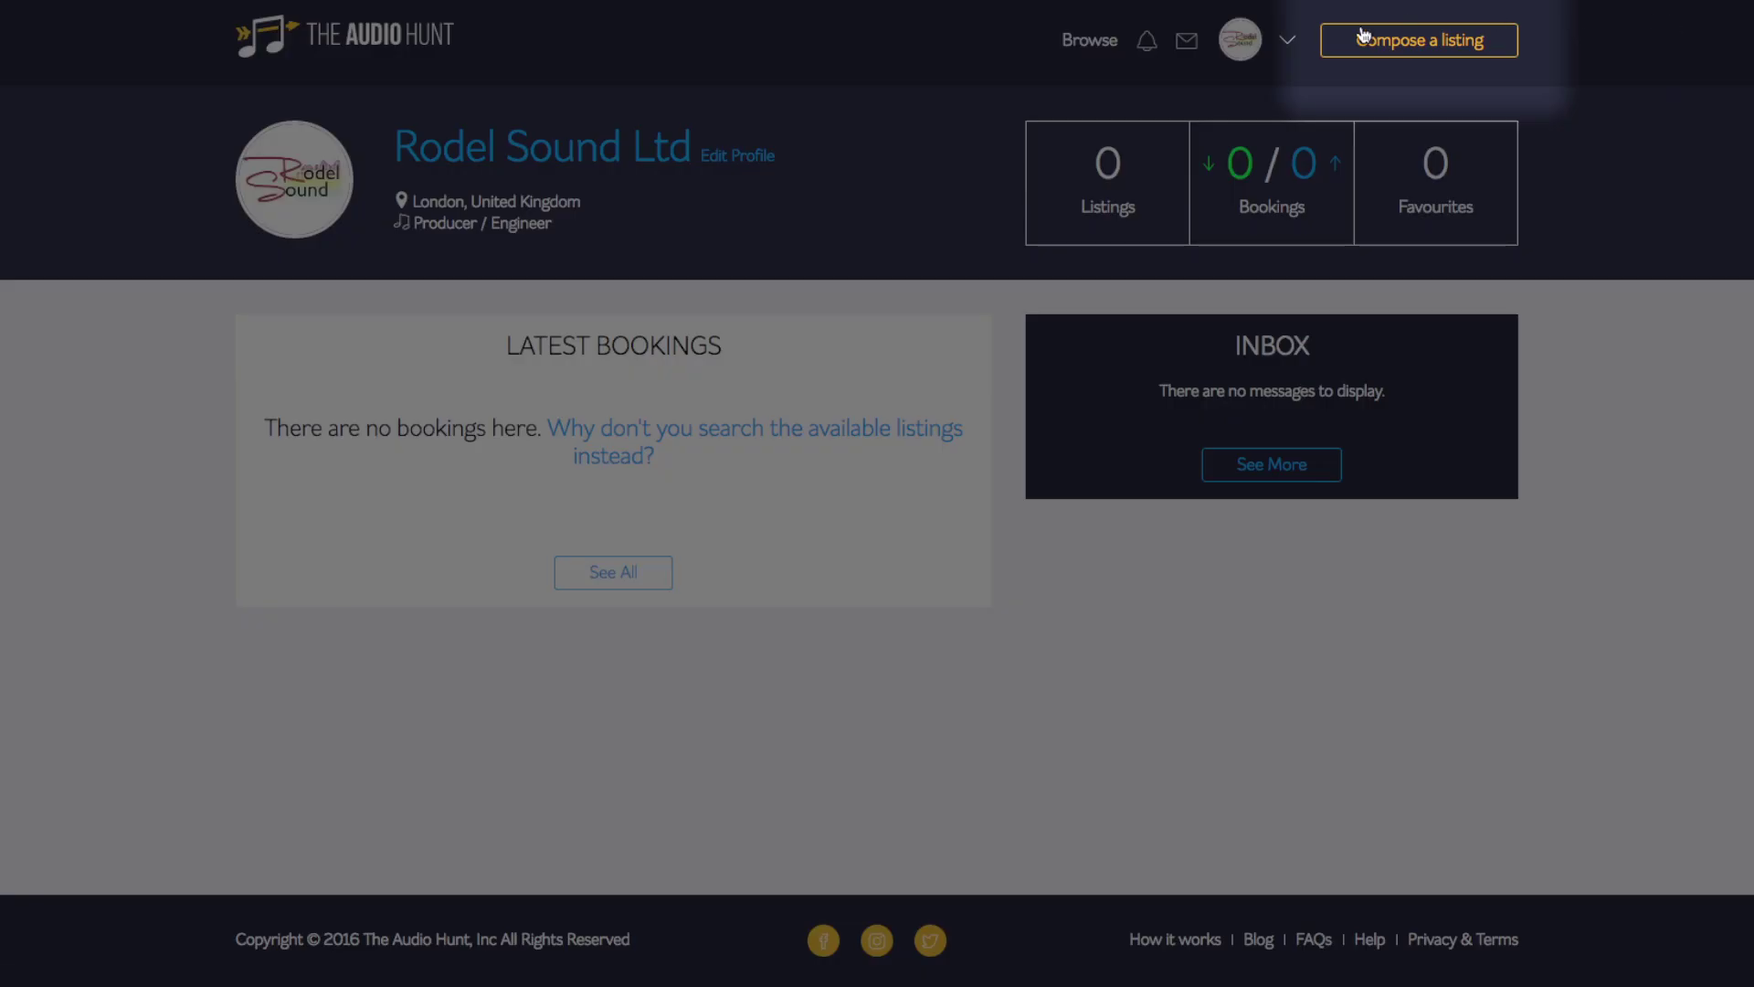
left_click(1416, 45)
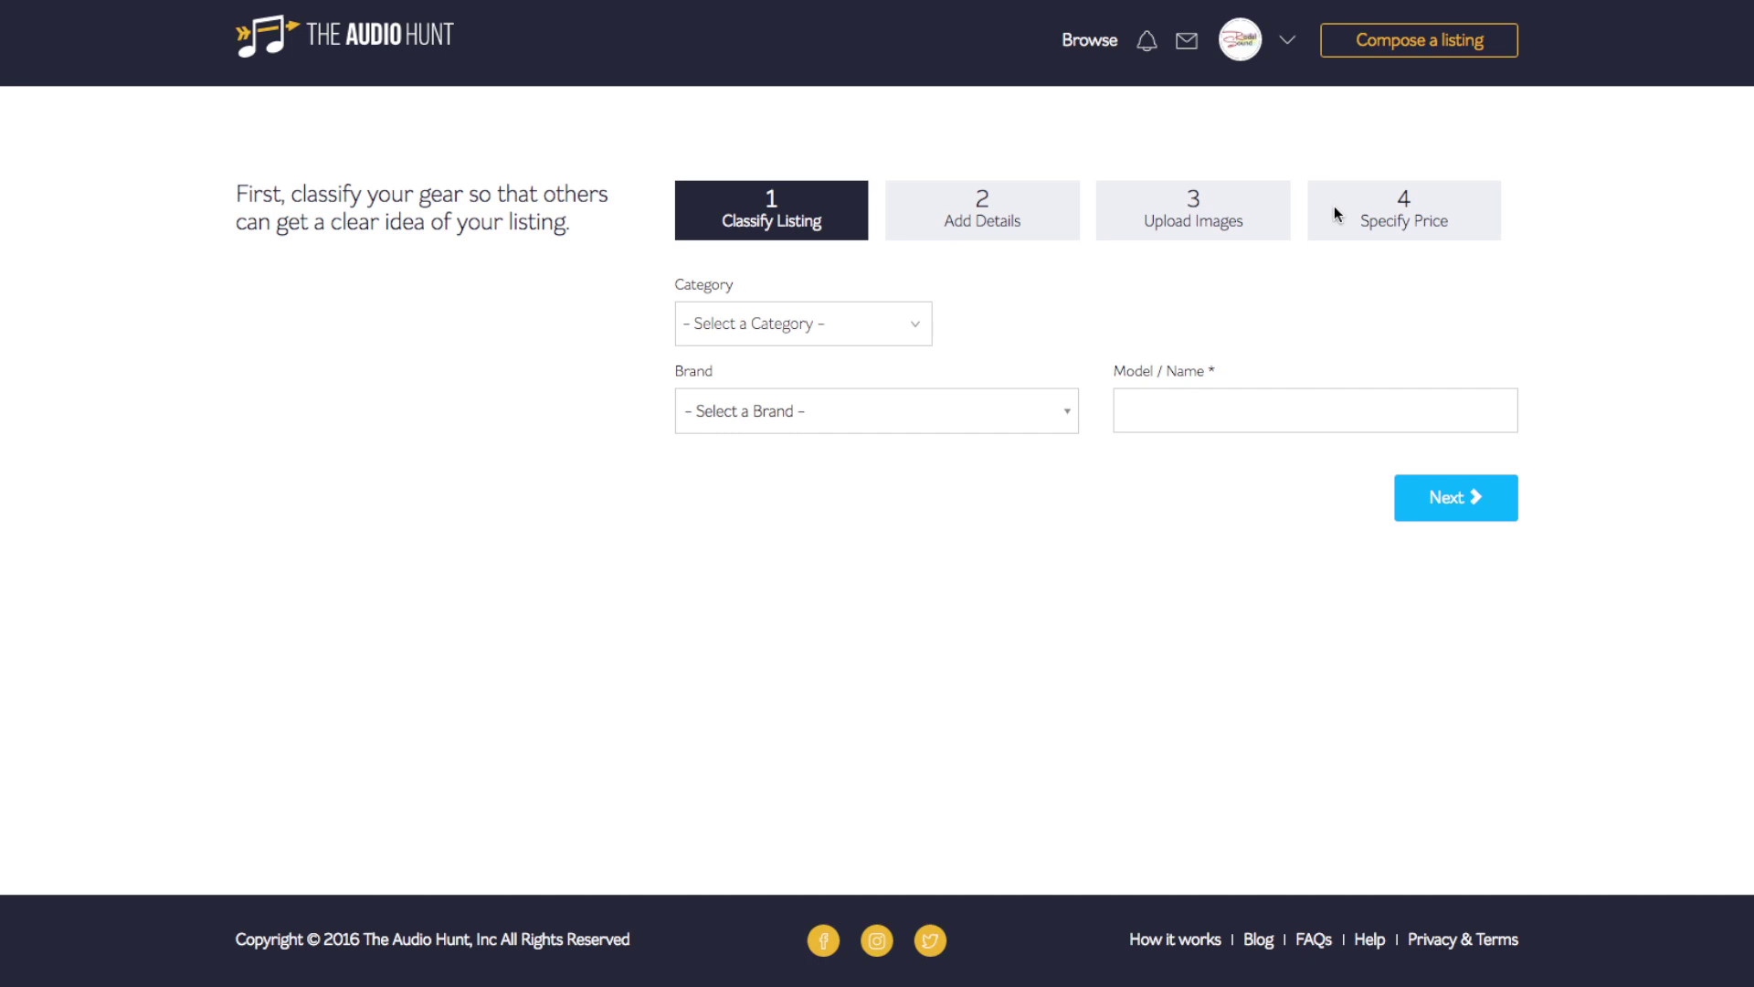
- Set the listing category to Dynamics and the subcategory to Compress
left_click(869, 329)
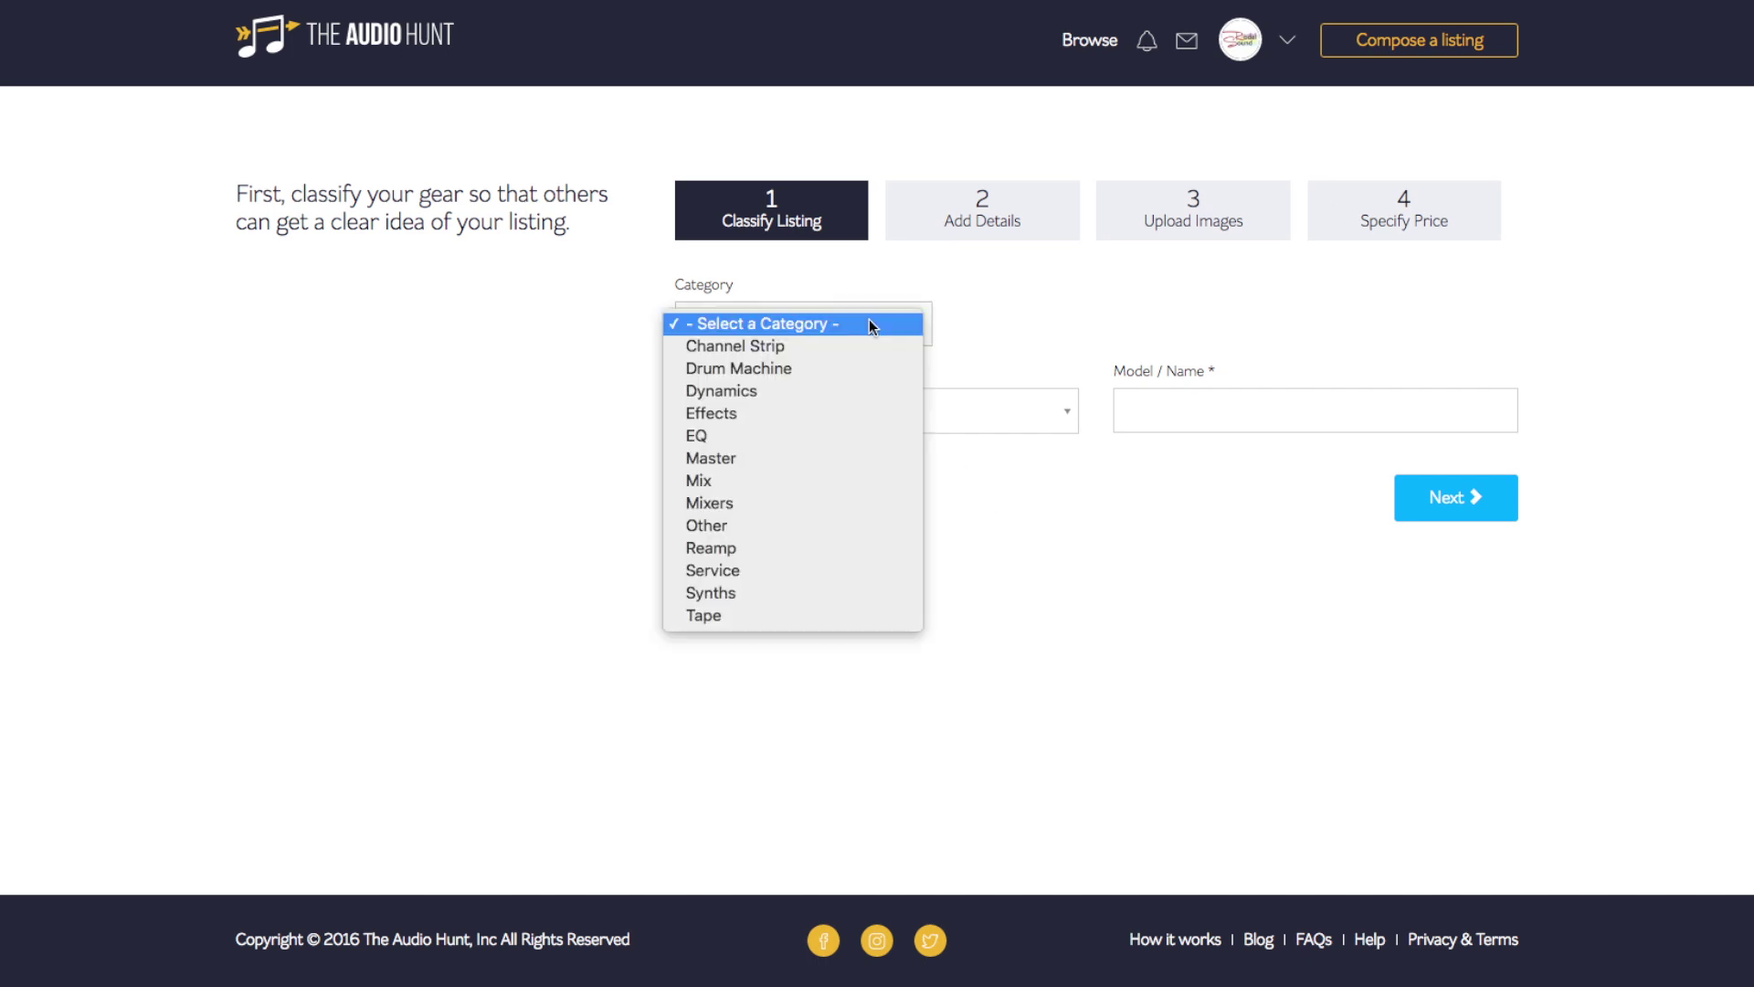
left_click(851, 391)
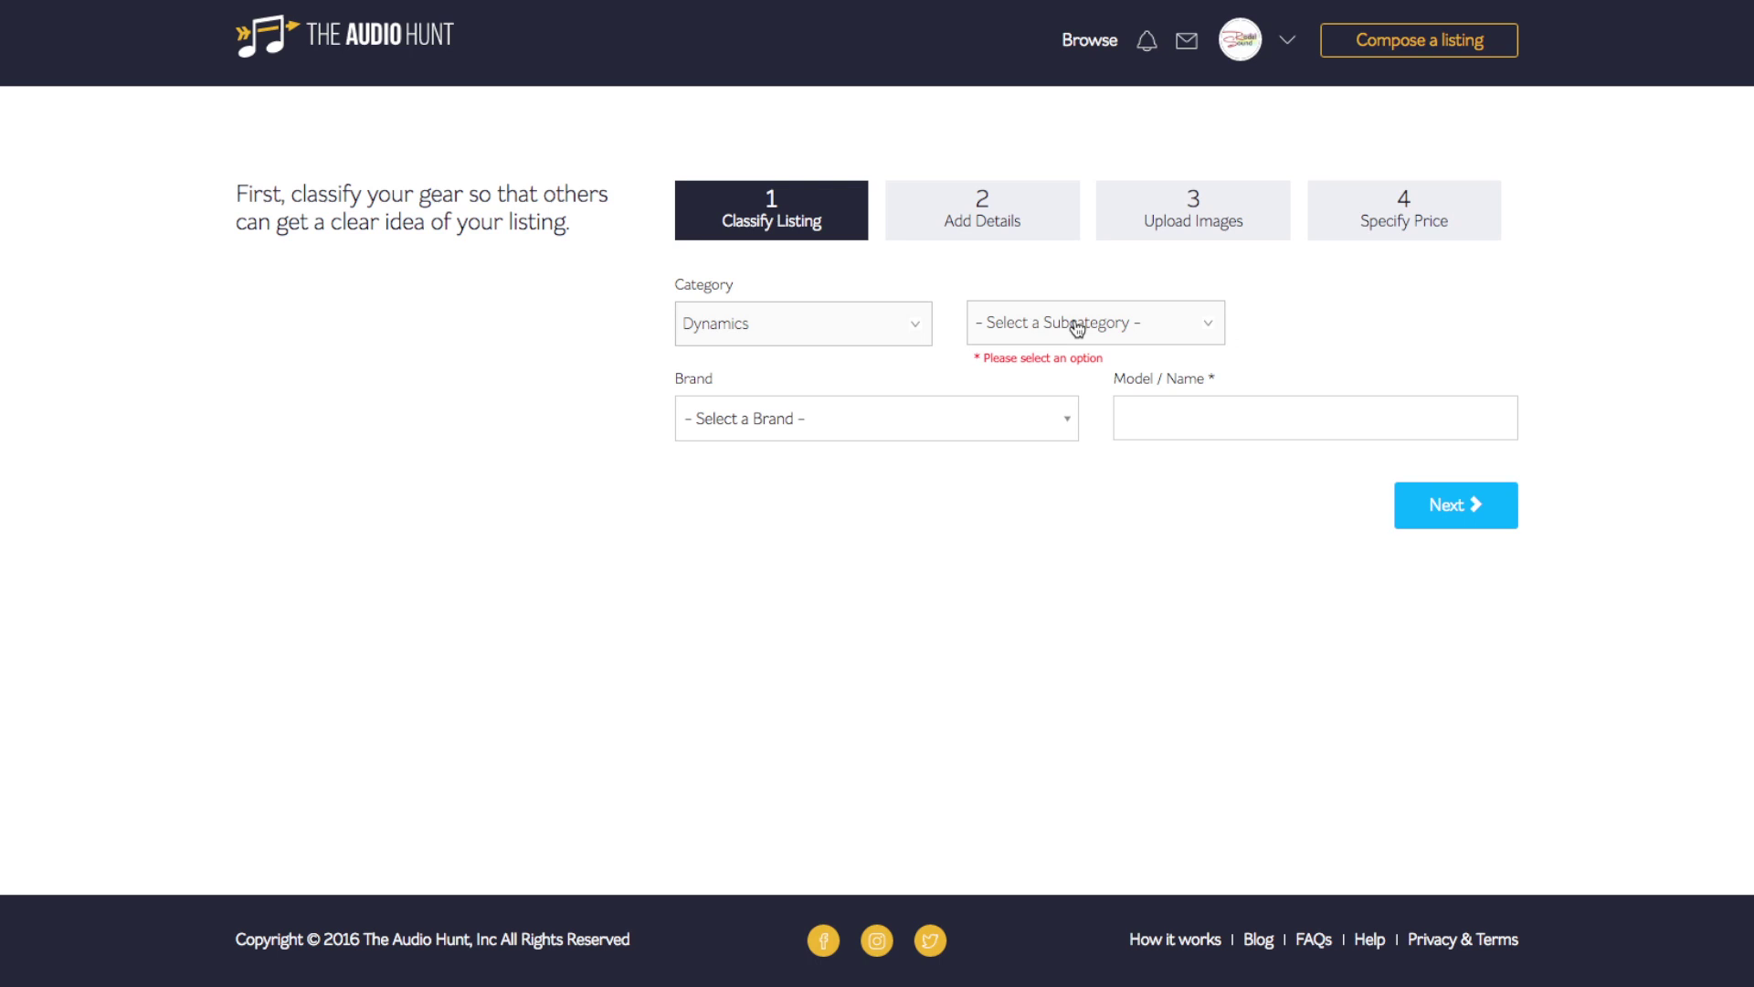
left_click(1074, 326)
left_click(1108, 346)
- Set the brand to Other named 'Tegeler Audio Manufaktur' with model 'Creme', and continue
left_click(936, 422)
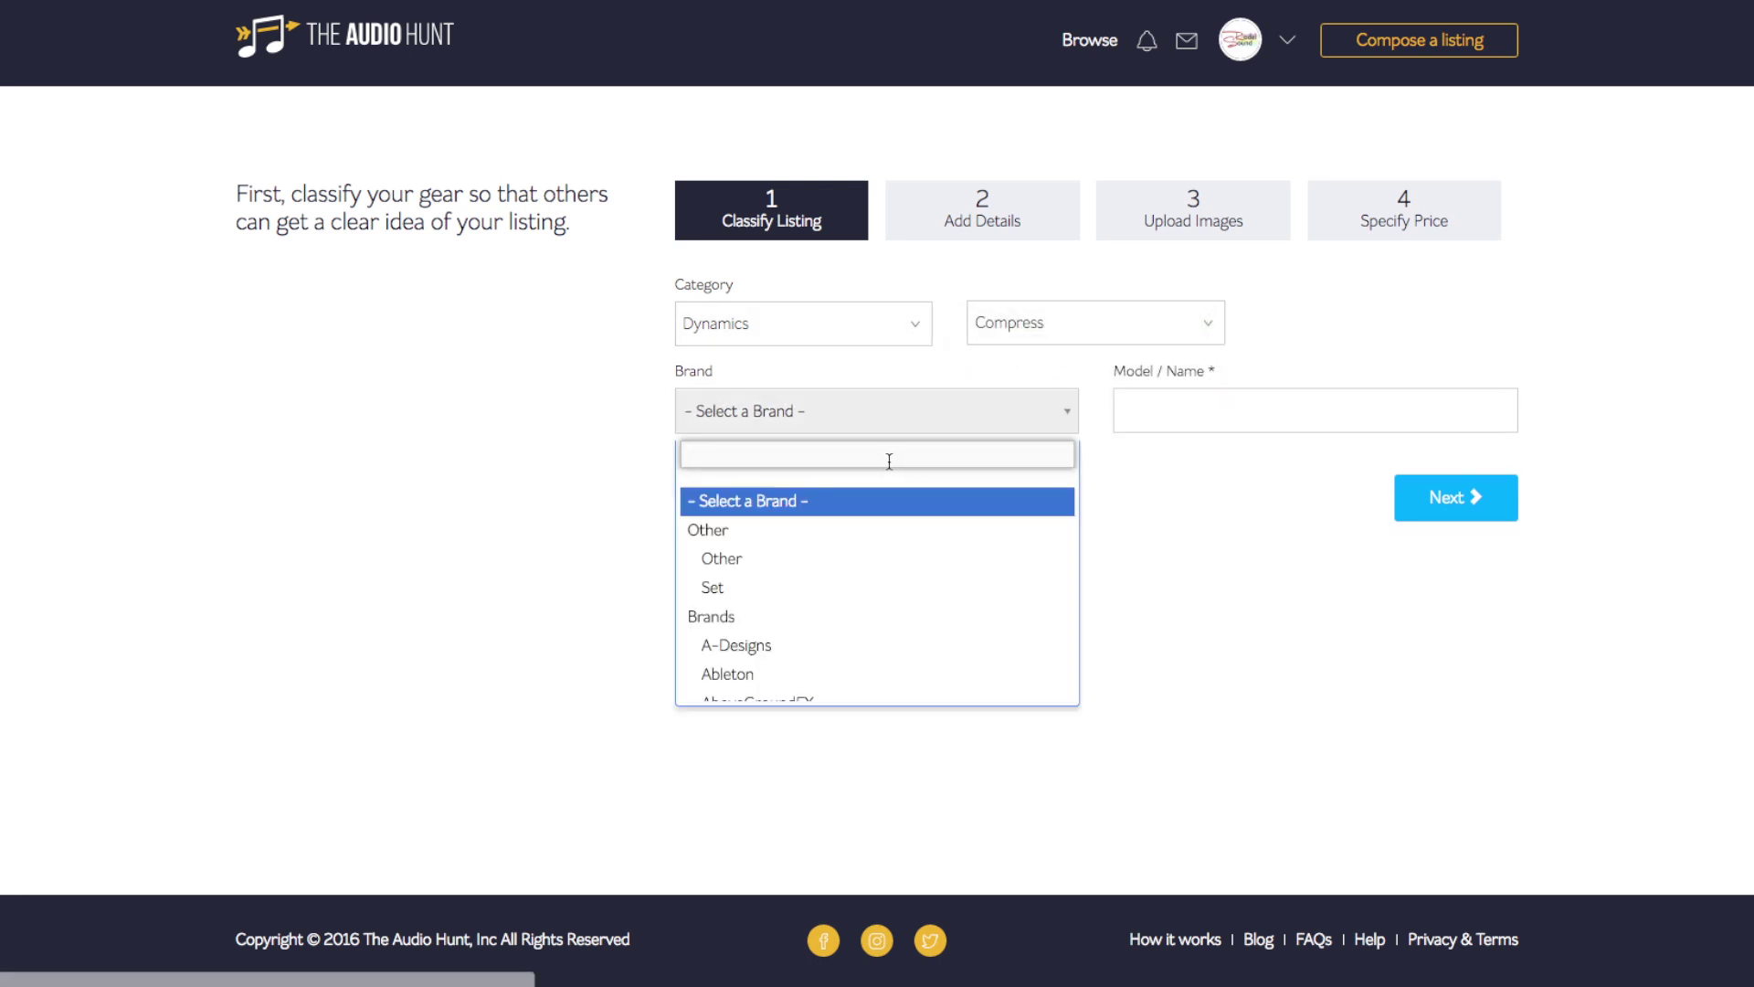
type("Te")
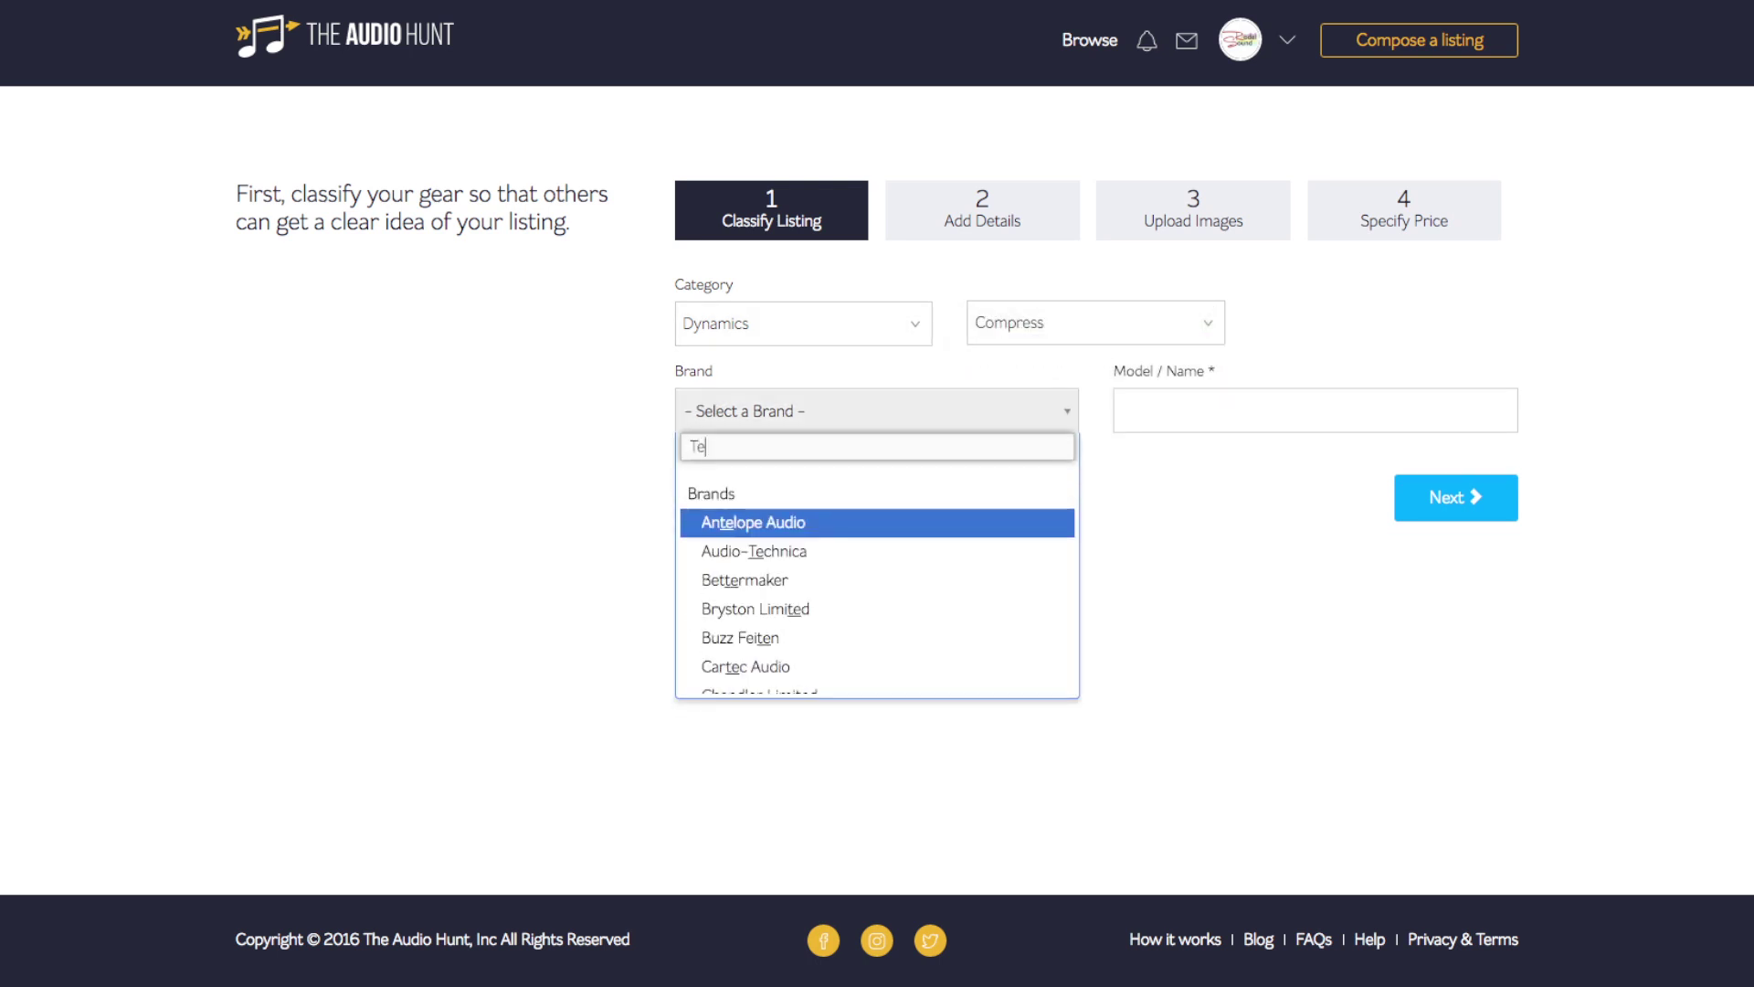
type("j")
key("BackSpace")
key("BackSpace")
key("BackSpace")
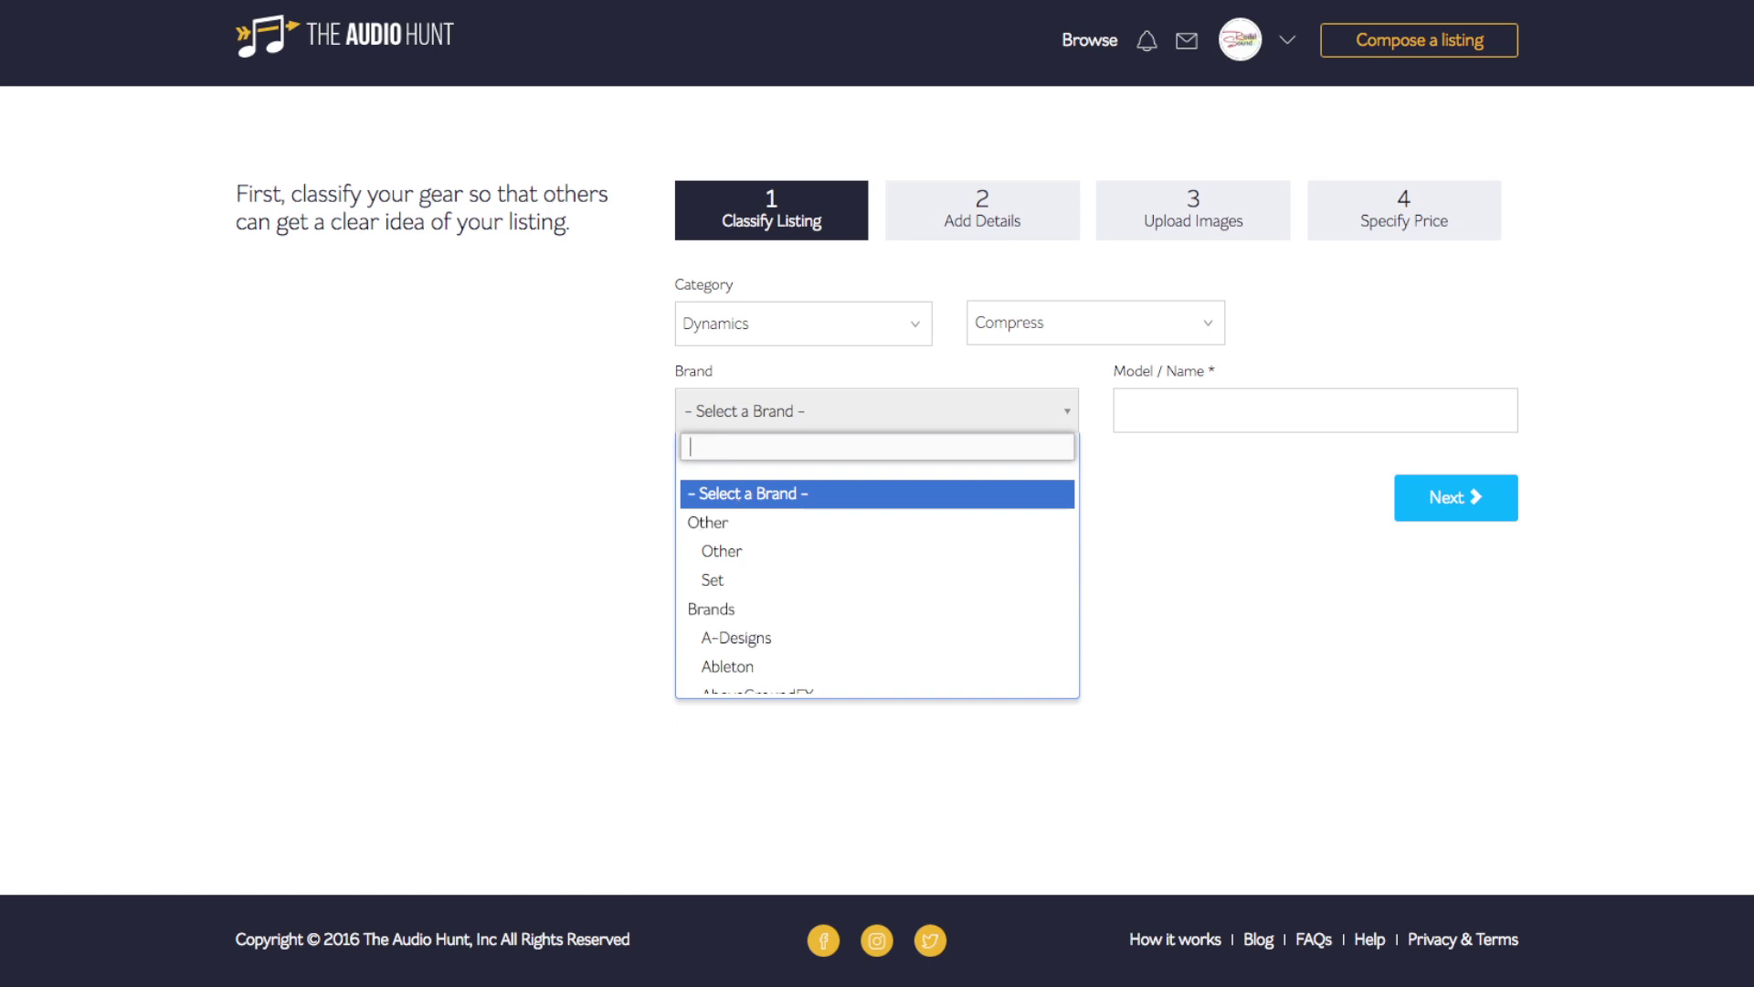
left_click(870, 550)
left_click(860, 502)
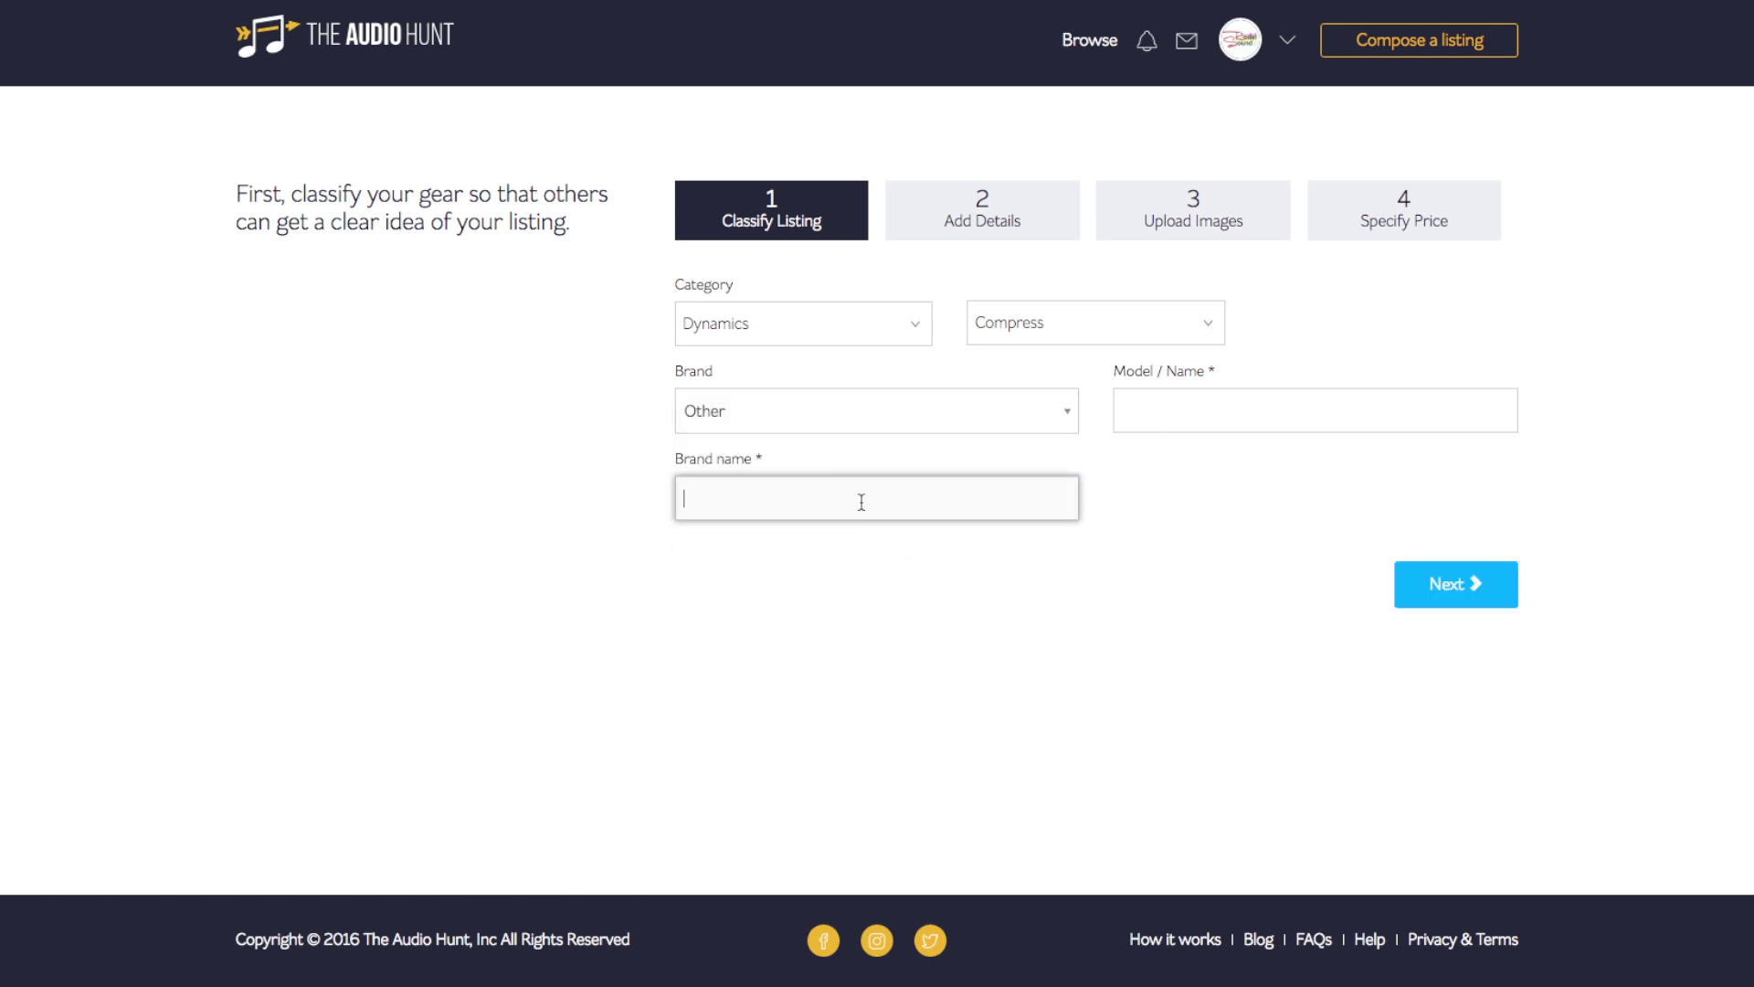
type("Tegel")
type("er Audio Manufaktur")
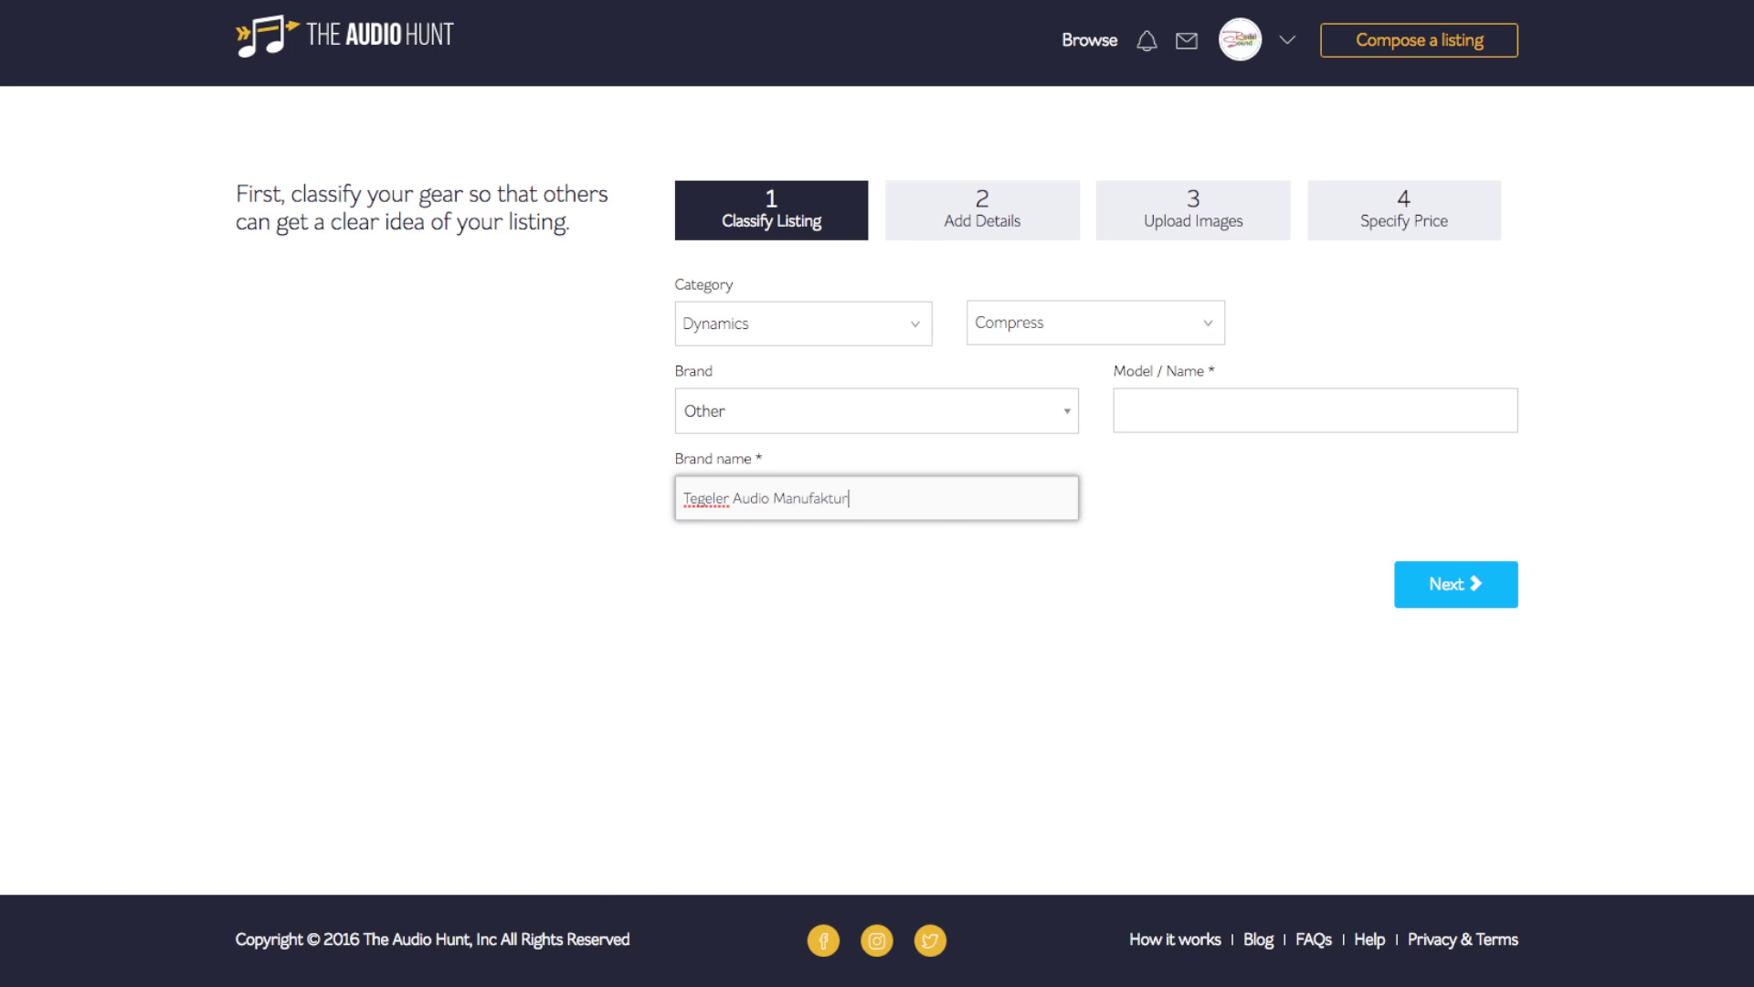
key("Tab")
type("Creme")
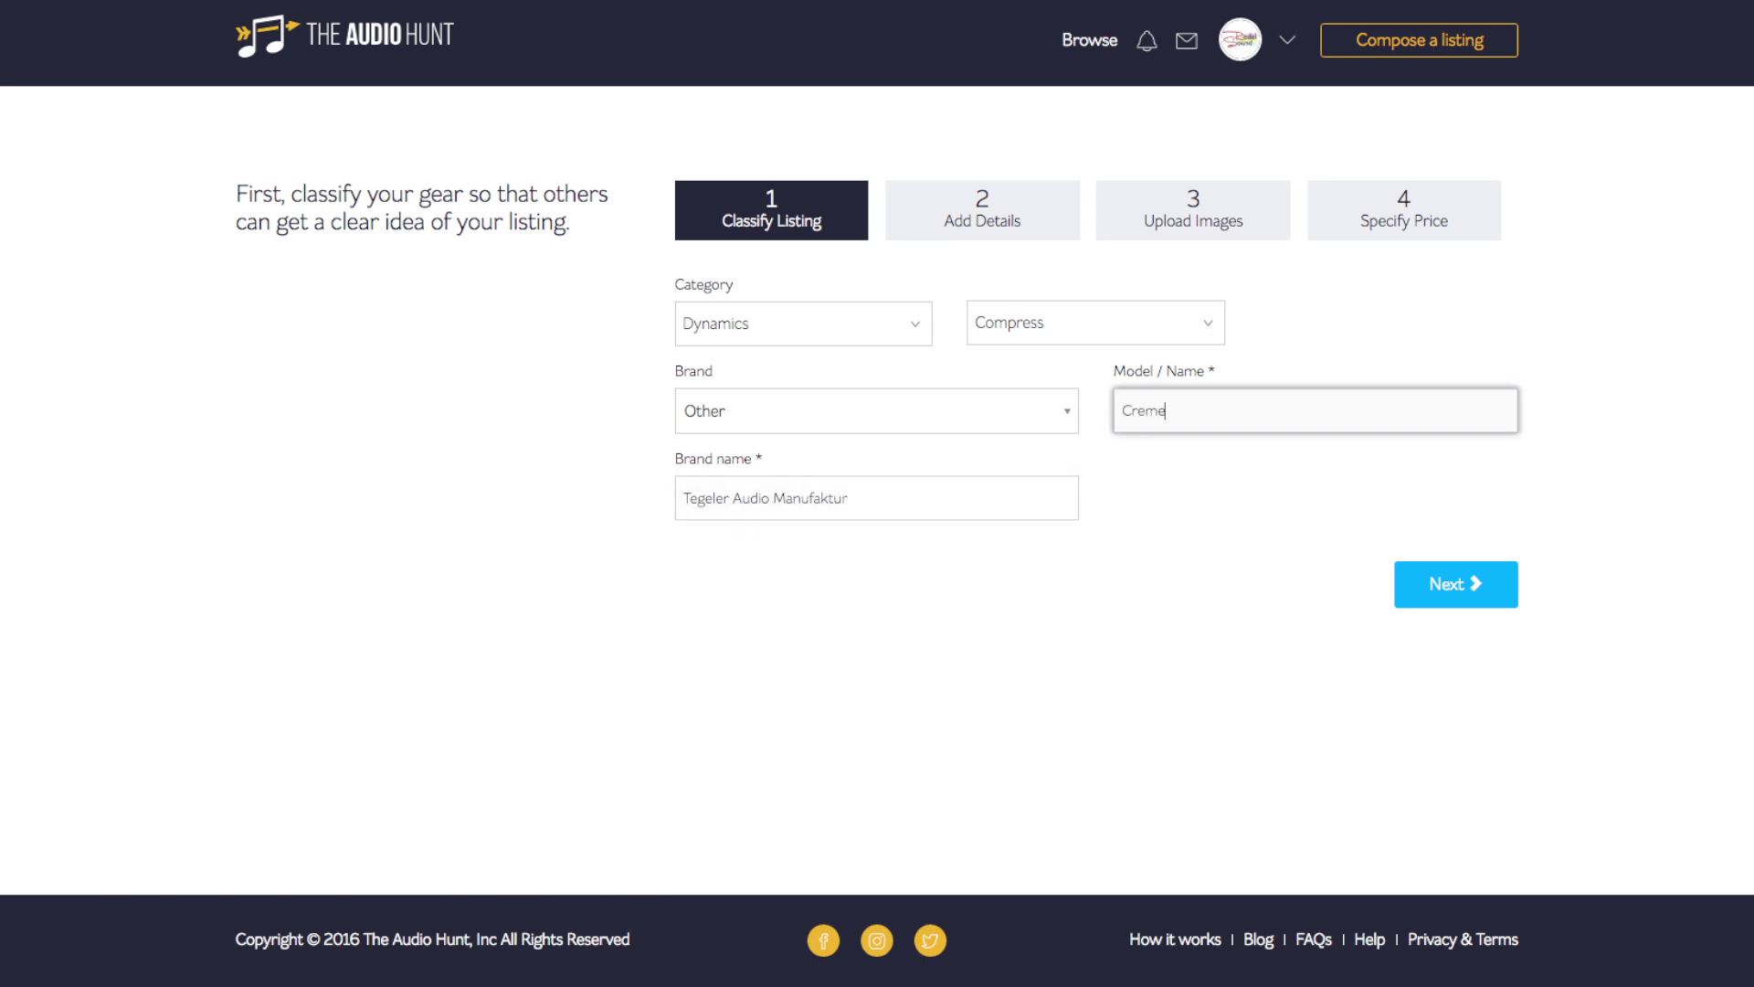
left_click(1471, 603)
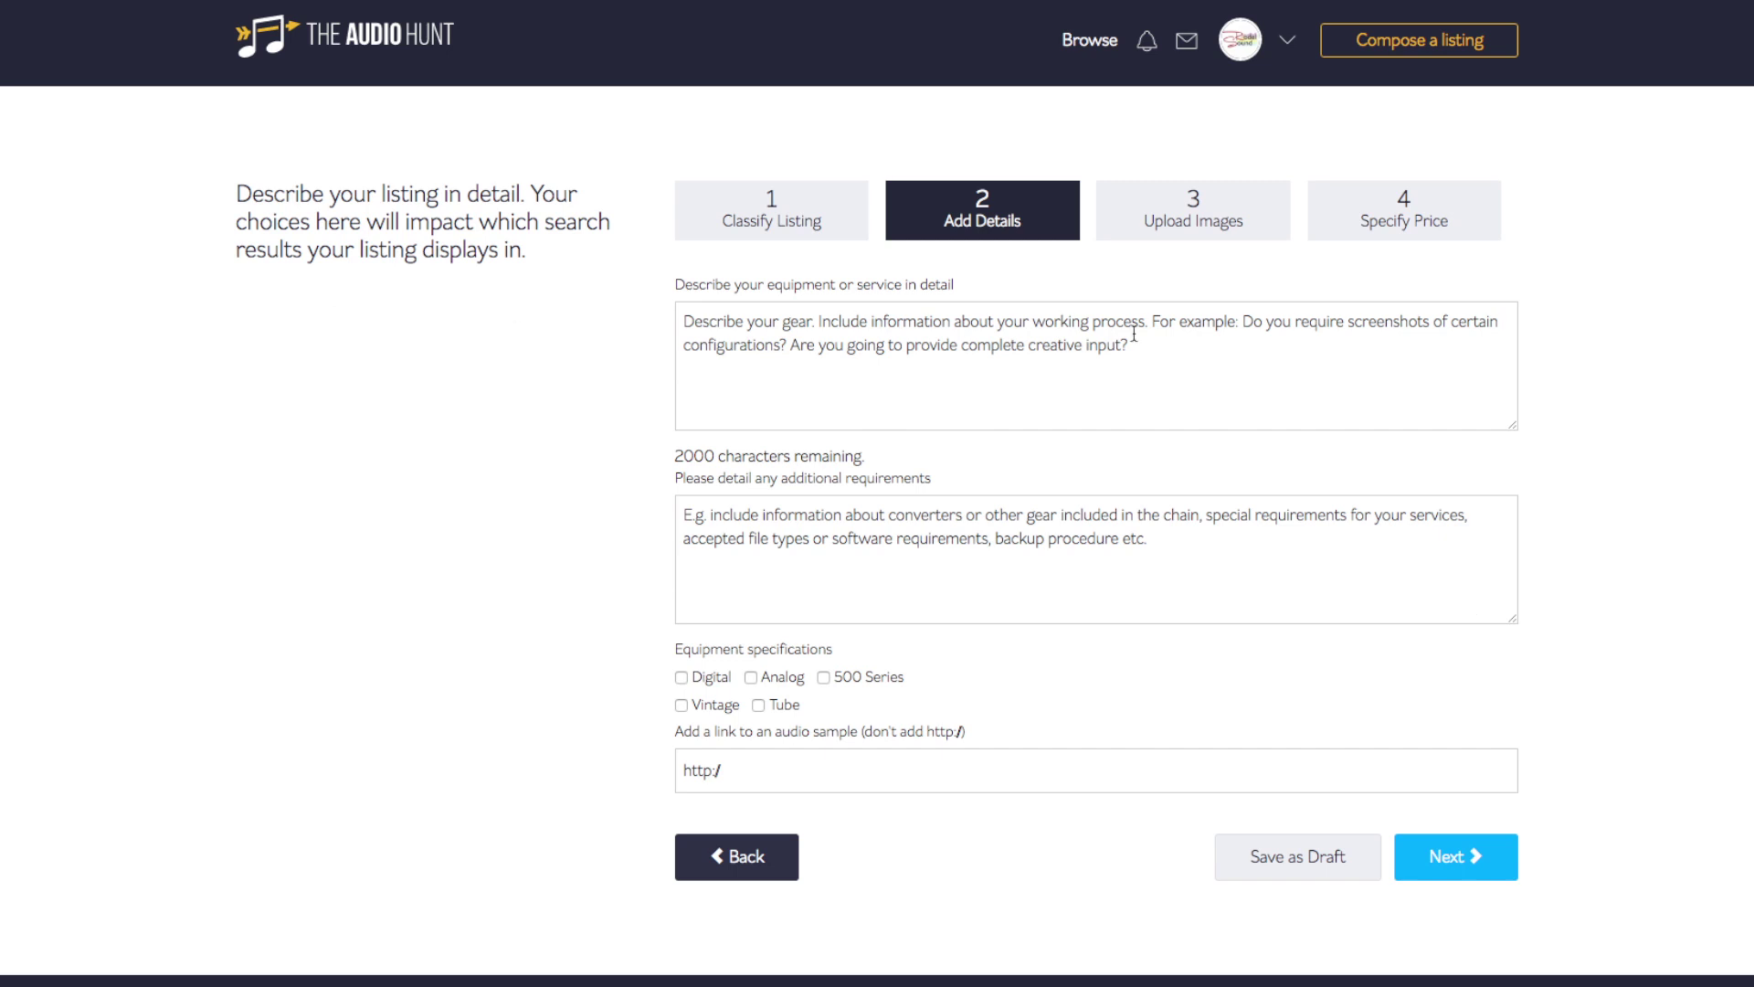
- Paste the description, note the Pro Tools HDX 16x16x16 rig requirement, and paste the YouTube sample link
left_click(1153, 355)
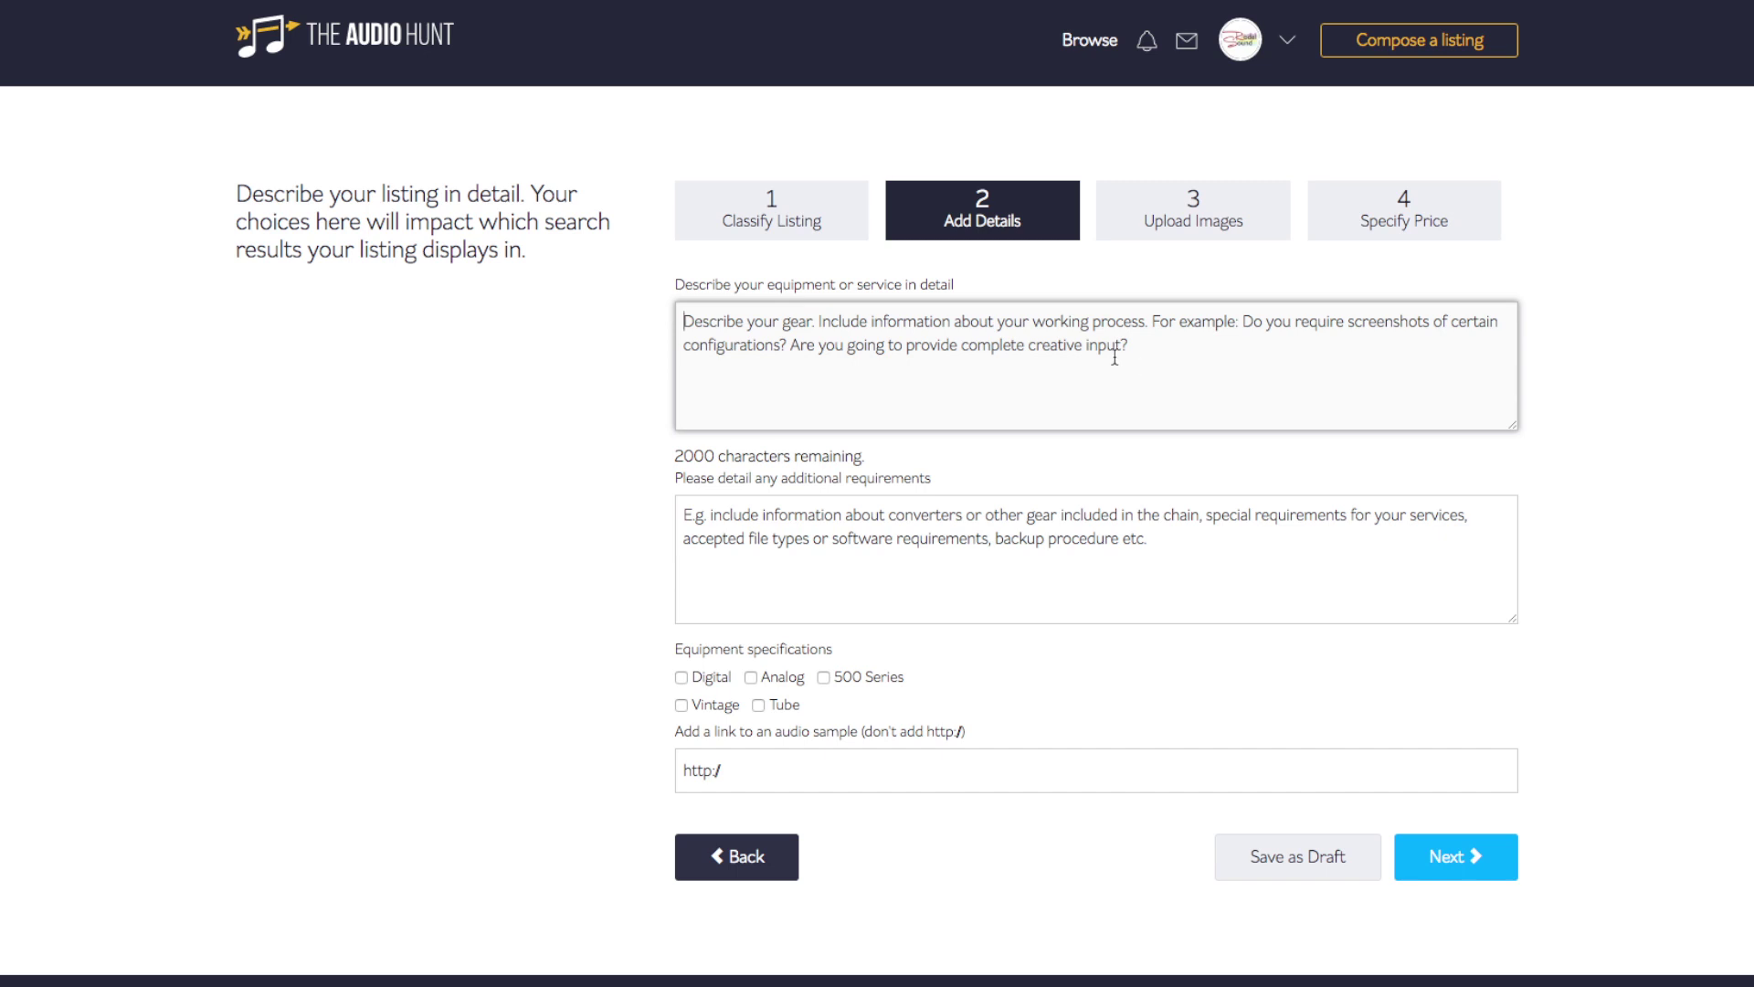
type("The Creme is a beautiful sounding bus compressor/EQ that delivers very transparent dynamics. The Creme is solid state so it produces extremely clean results. This is a \"radio ready\" style unit with a Pultec style EQ that can be either PRE or POST the bus compressor. Follow the Youtube link below to watch me use this actual unit on a stereo drum recording and on a master bus.")
left_click(941, 537)
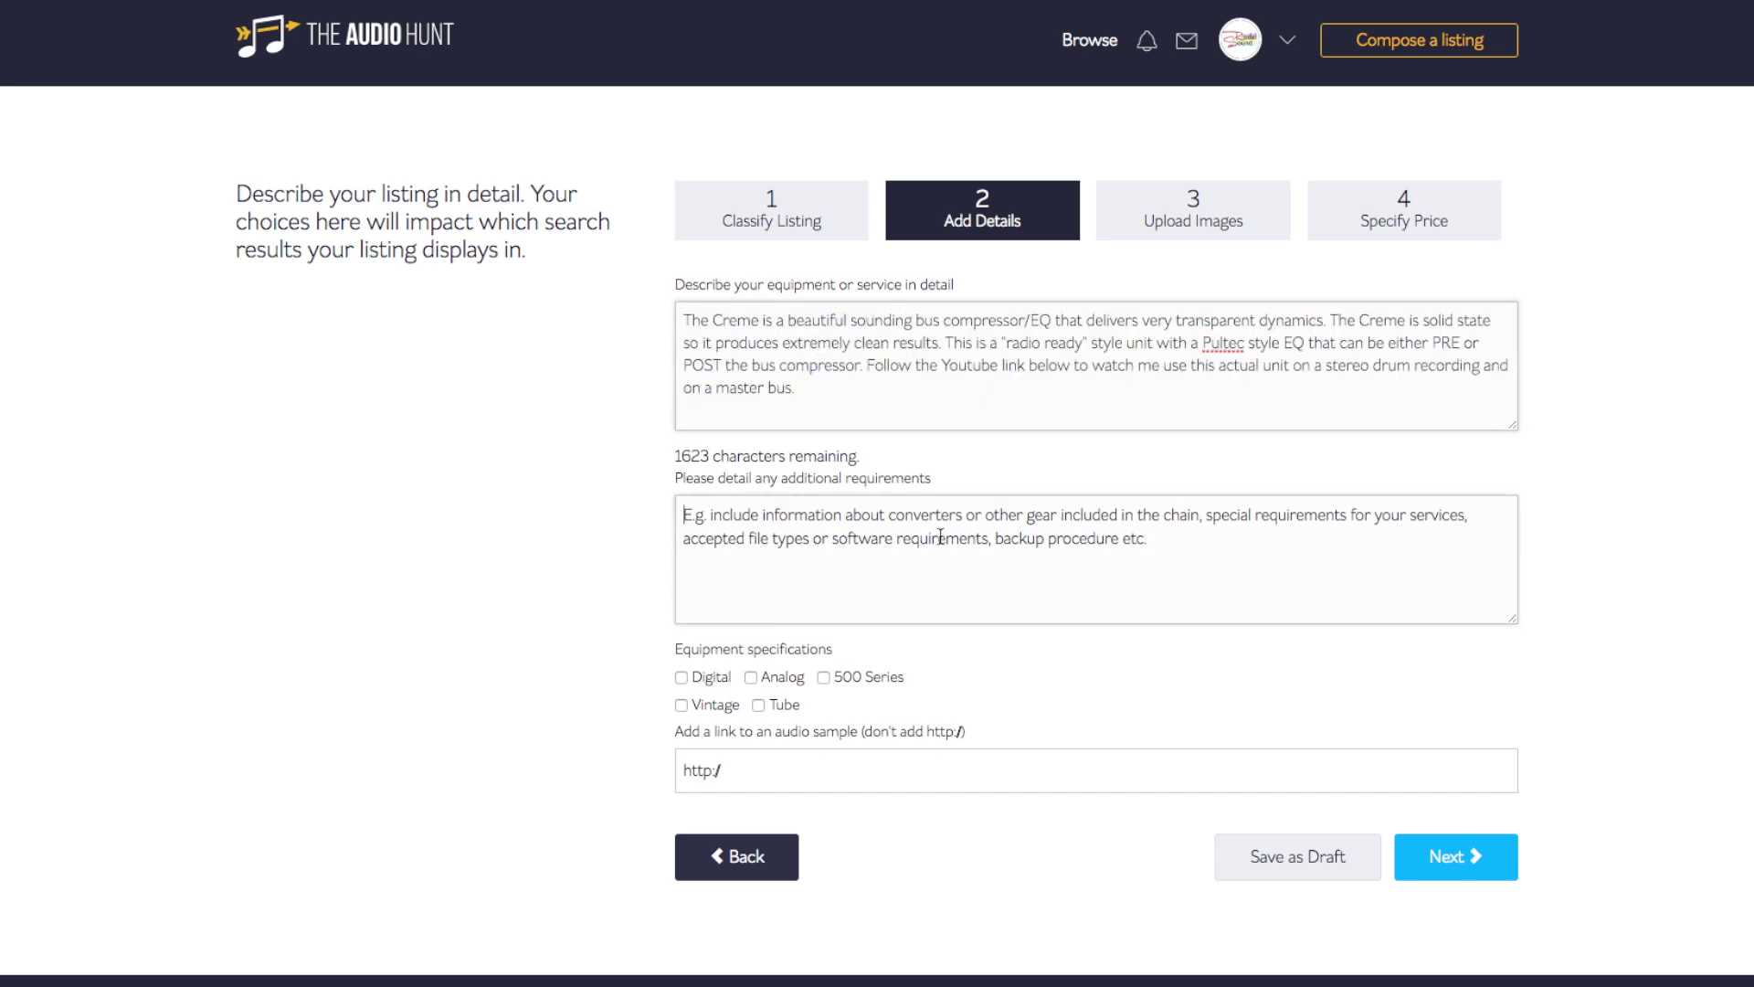
type("This is patched directly into my Pro Tools HDX 16x16x16 rig")
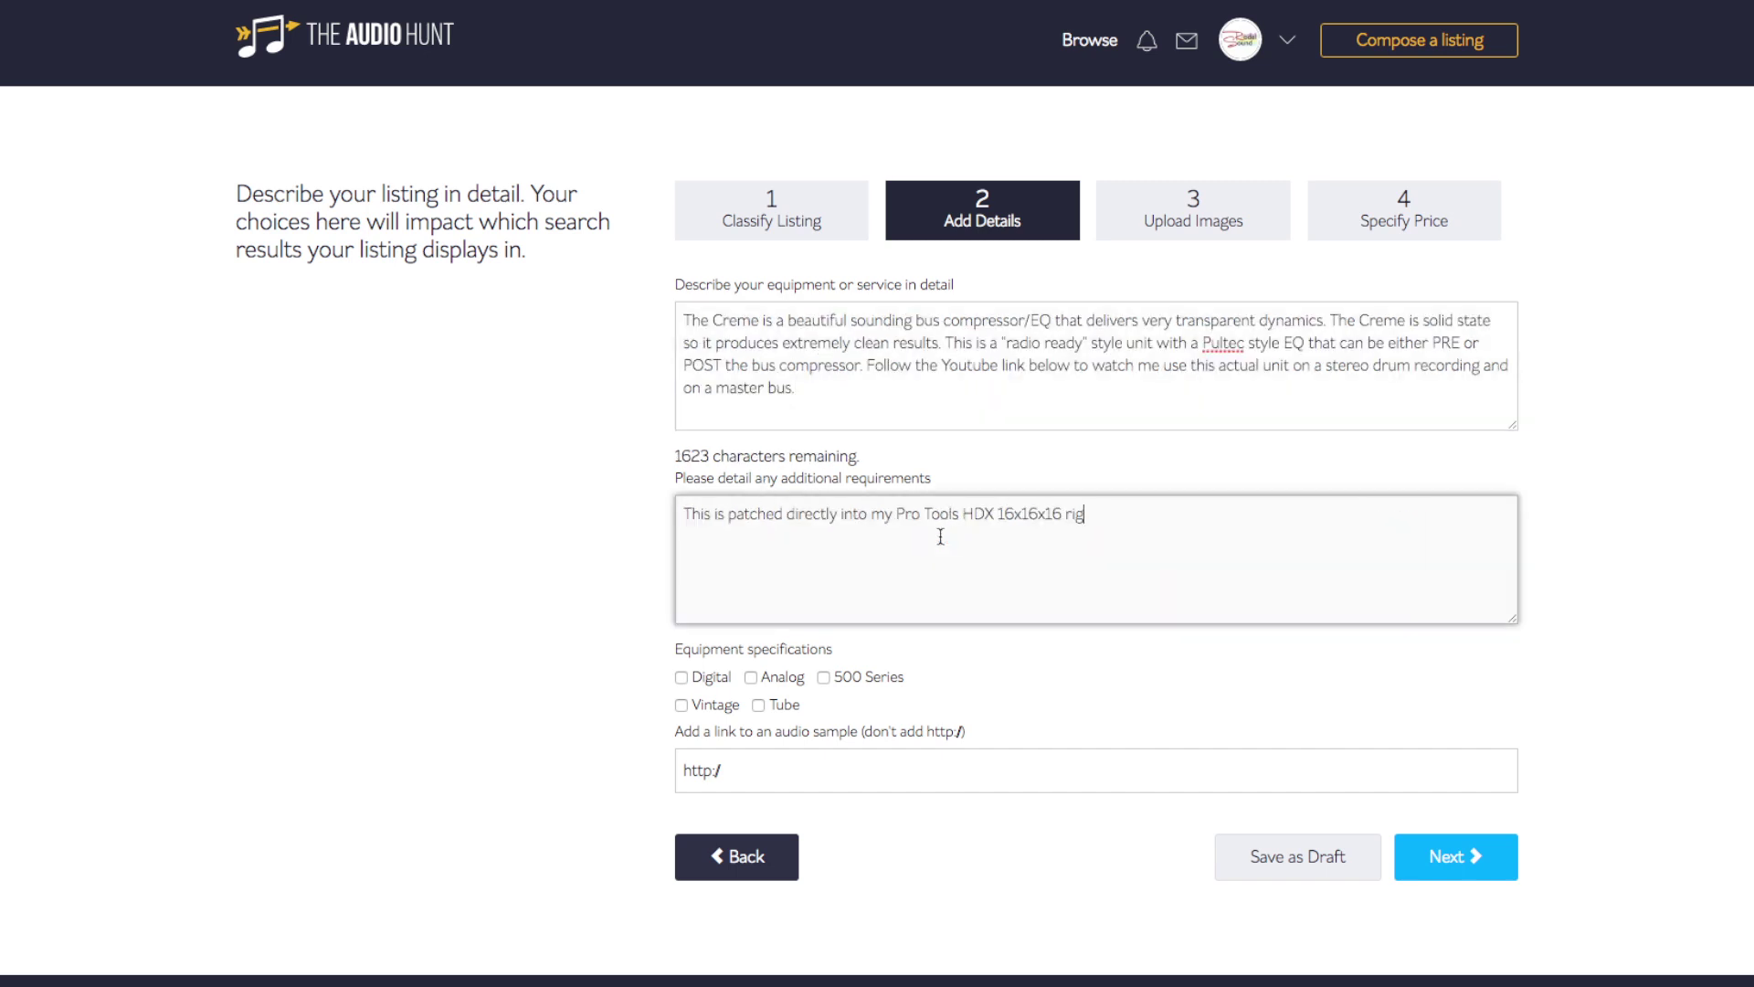
left_click(1084, 771)
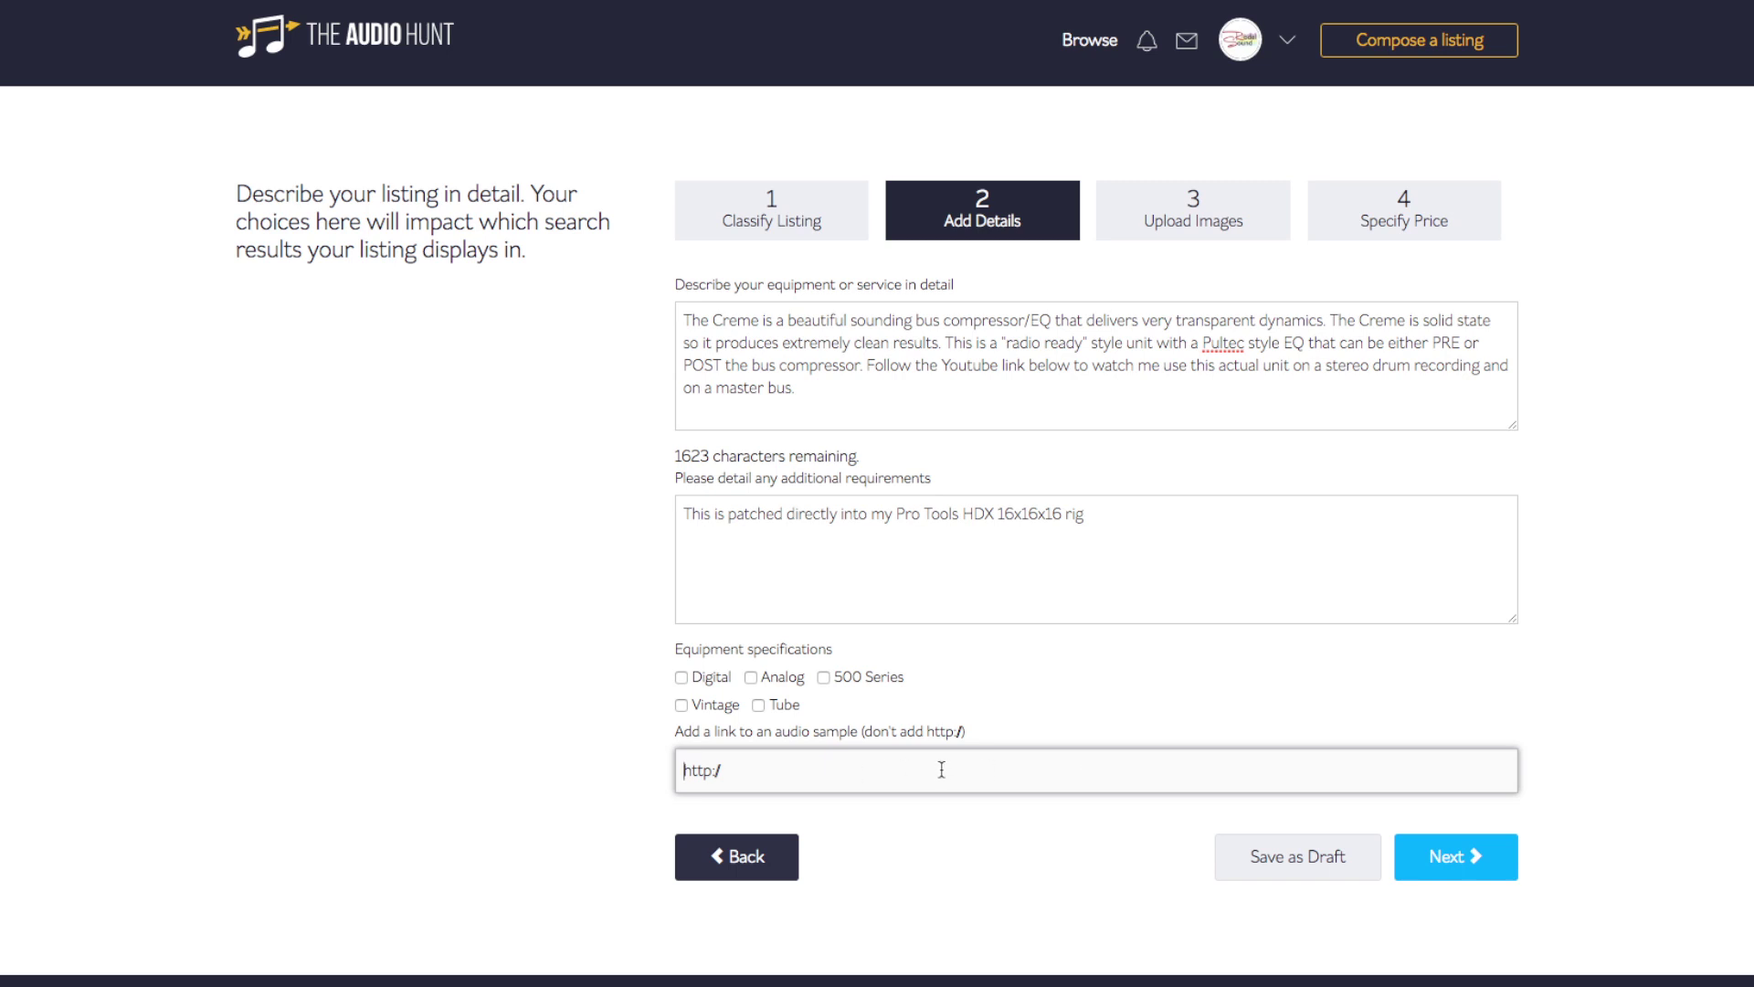
type("www.youtube.com/watch?v=mIknQPxuqP4")
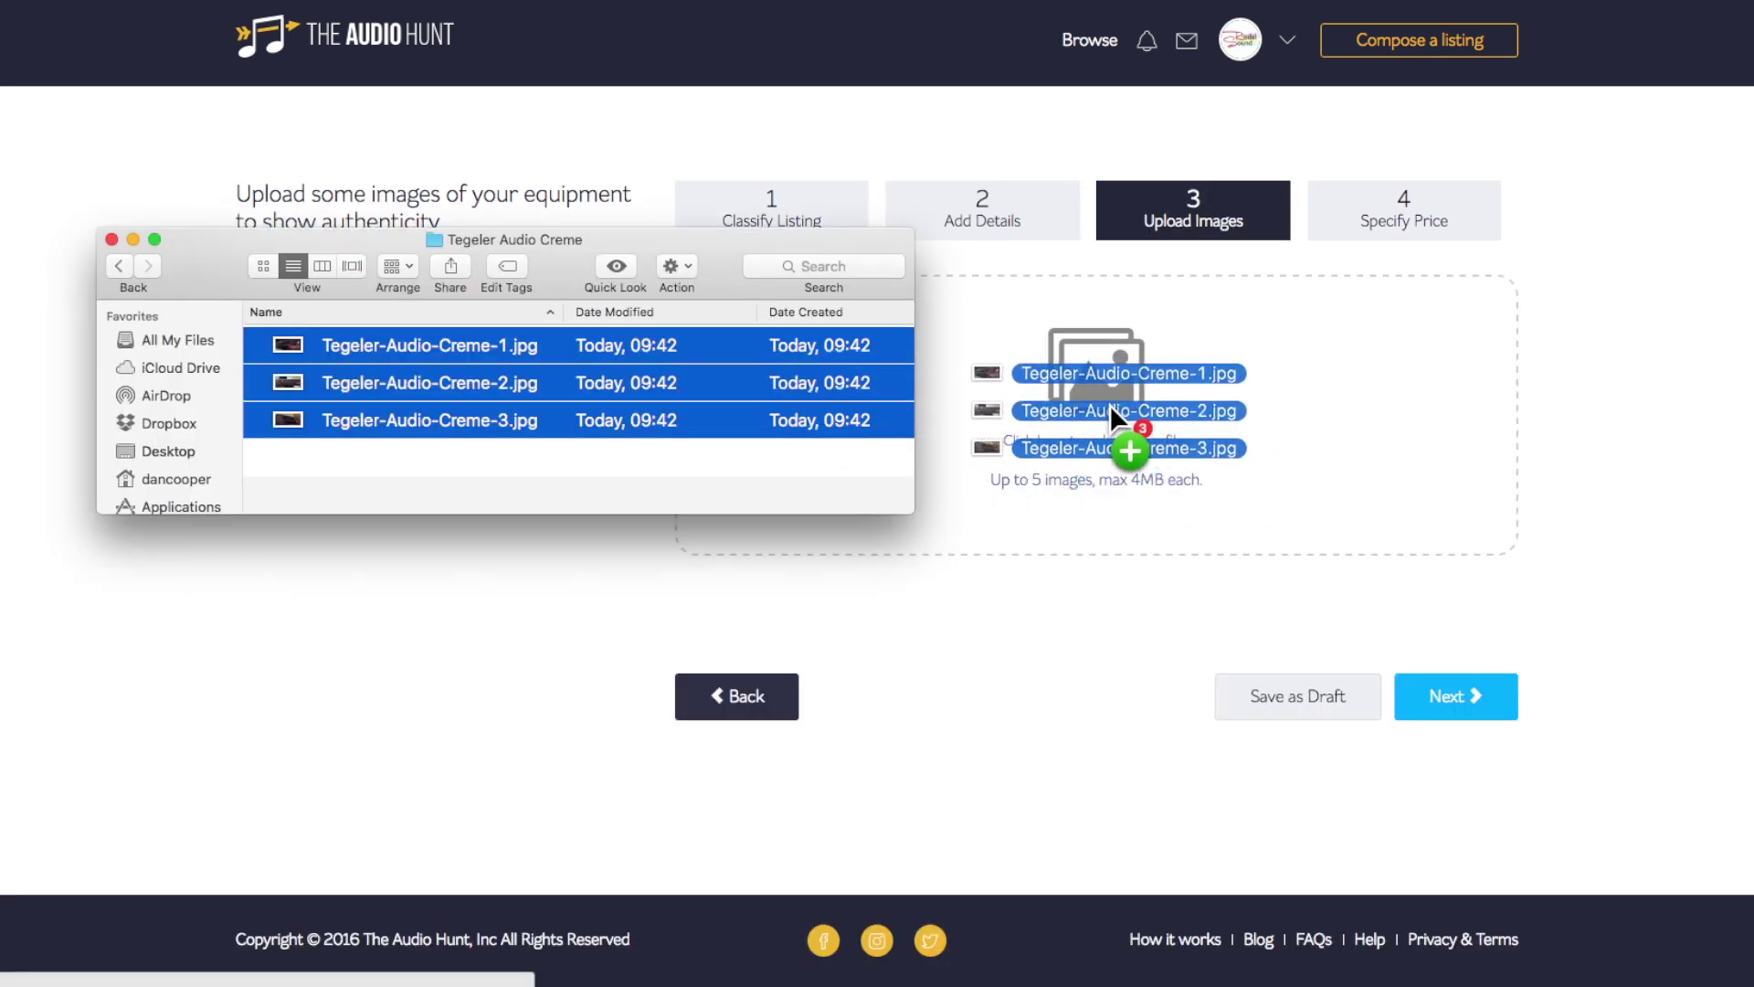
- Upload three Creme photos, set the rate to £5 per track in GBP, and publish
left_click_drag(1182, 444, 1110, 404)
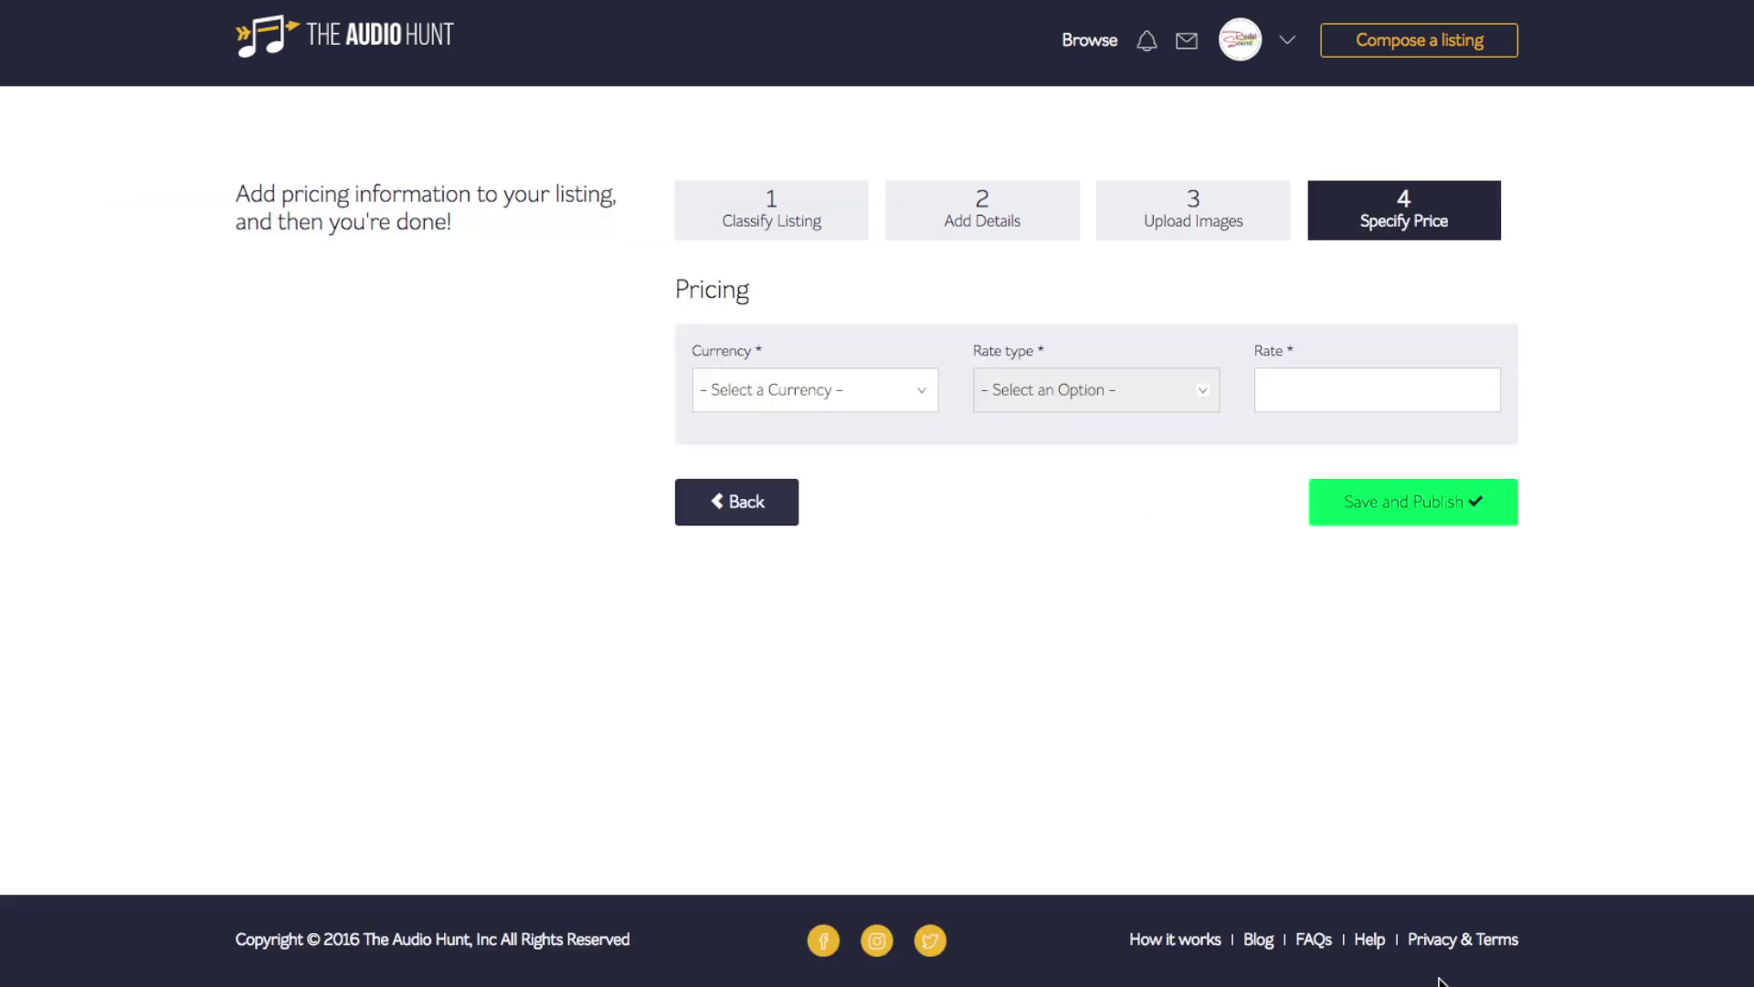
left_click(859, 390)
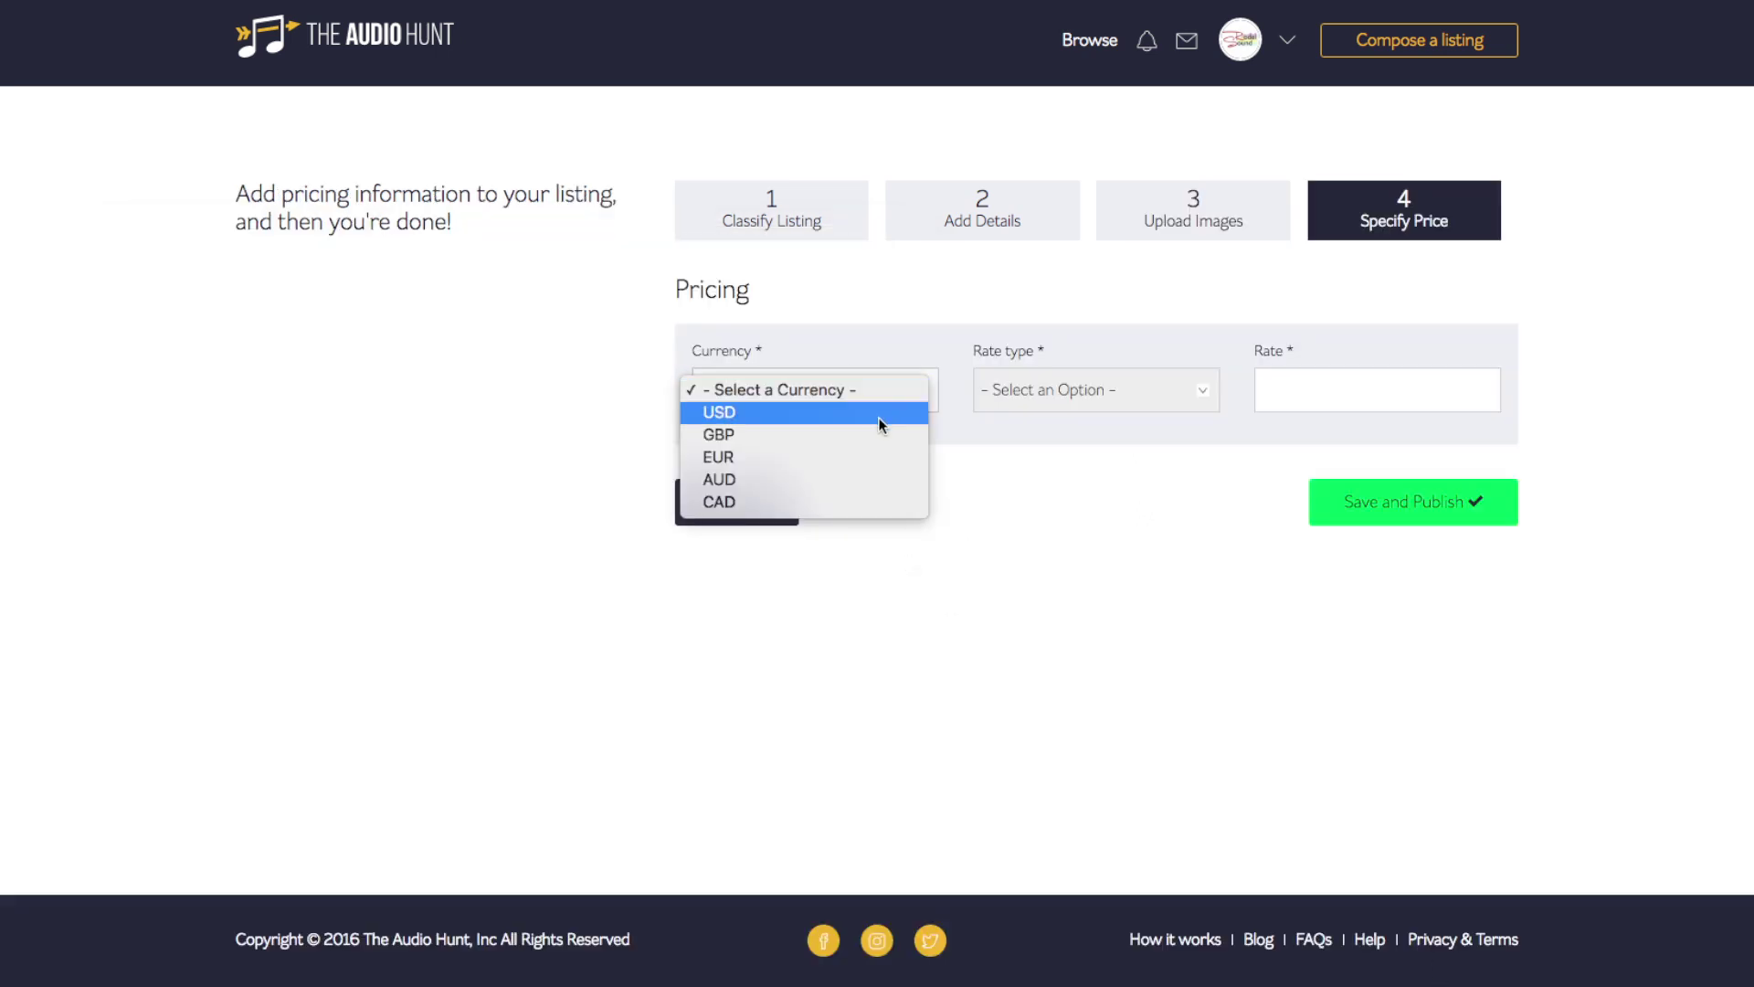
left_click(861, 433)
left_click(1206, 390)
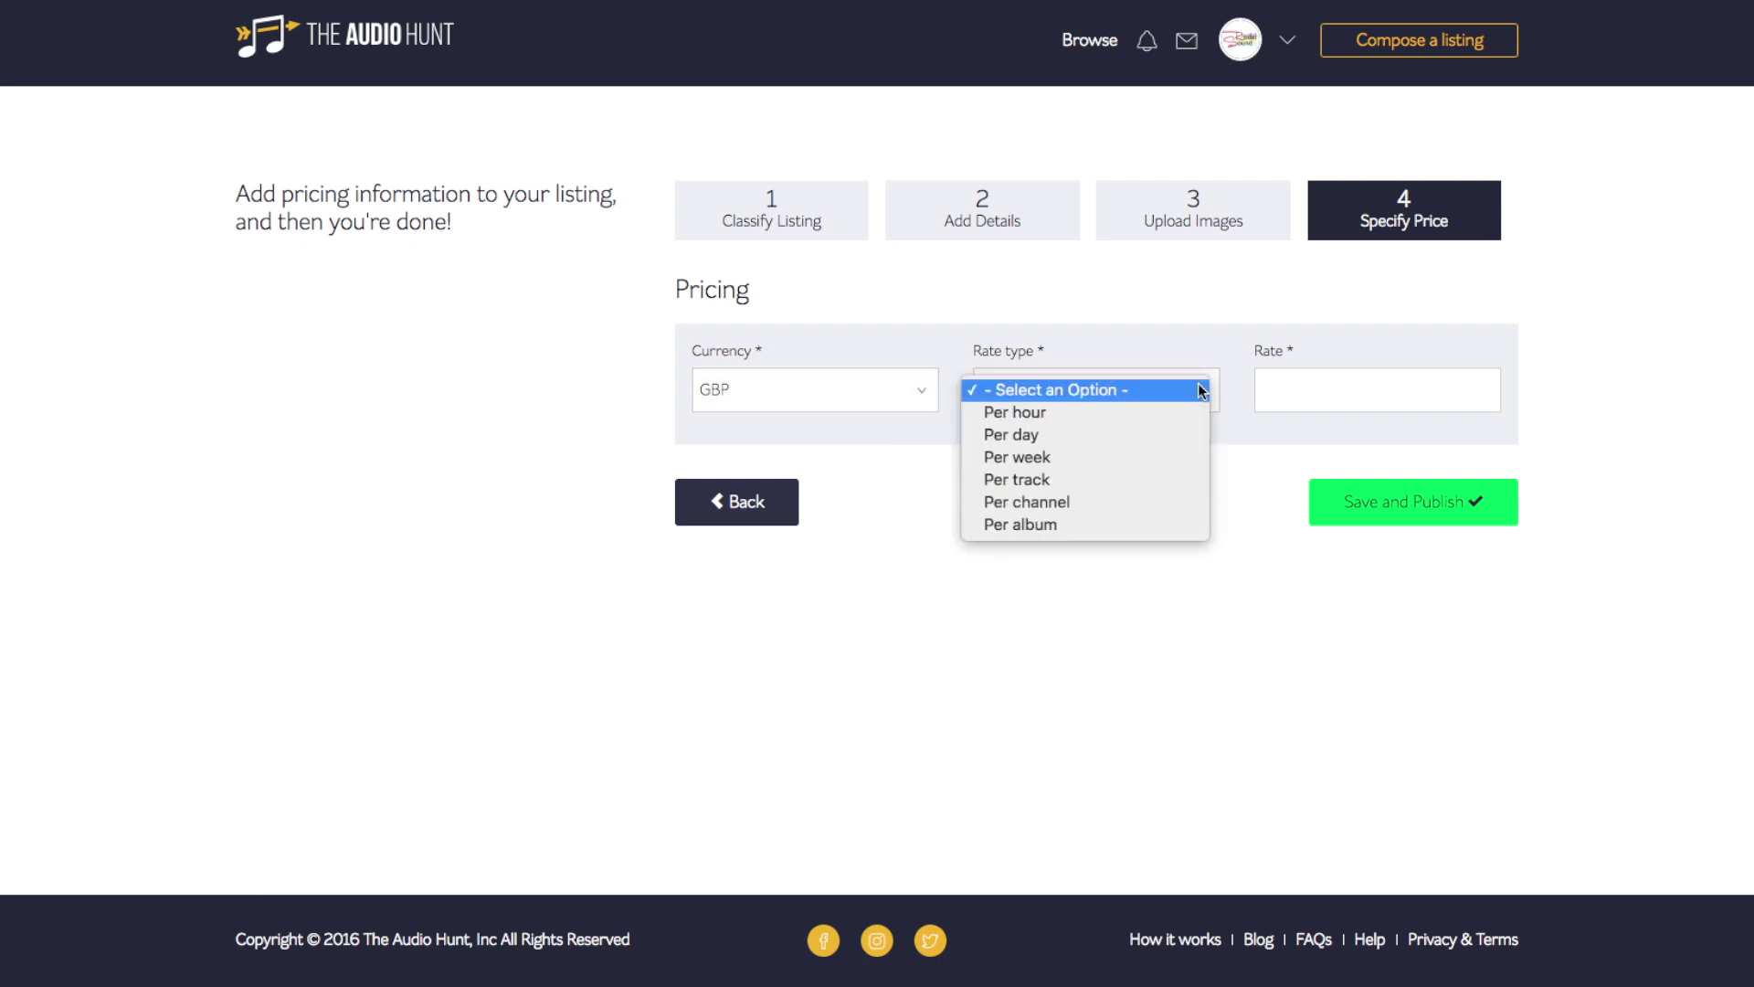
left_click(1114, 484)
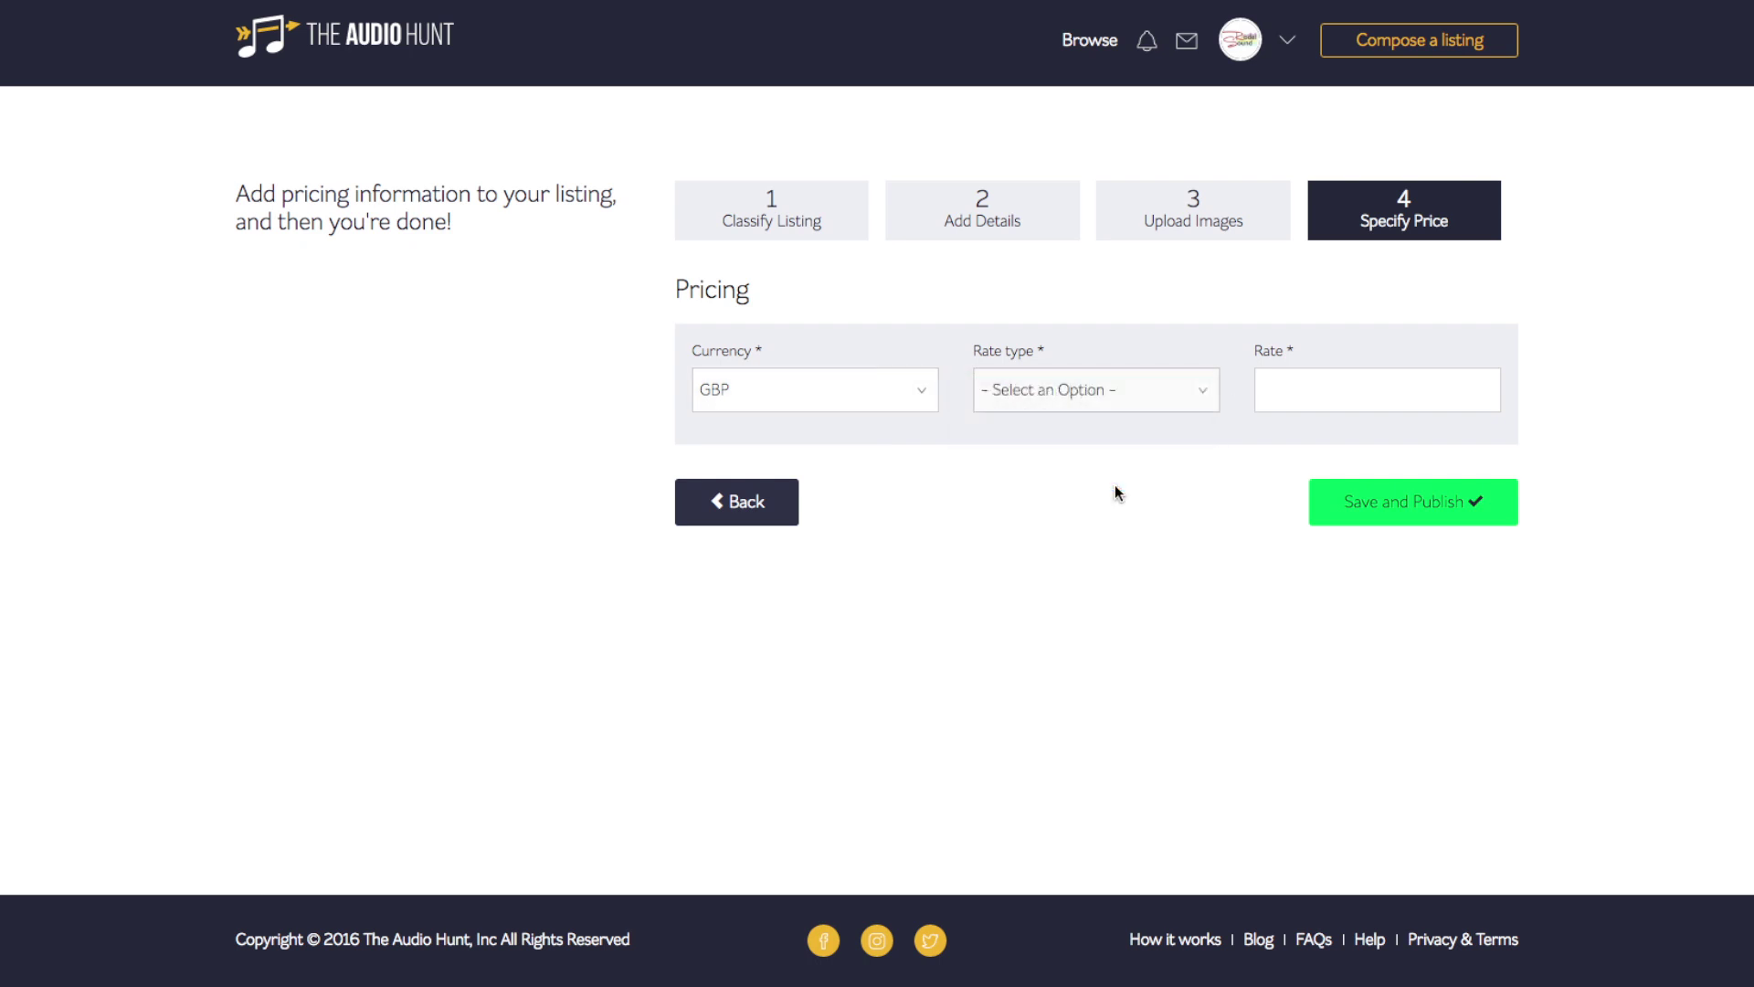
left_click(1355, 391)
type("5")
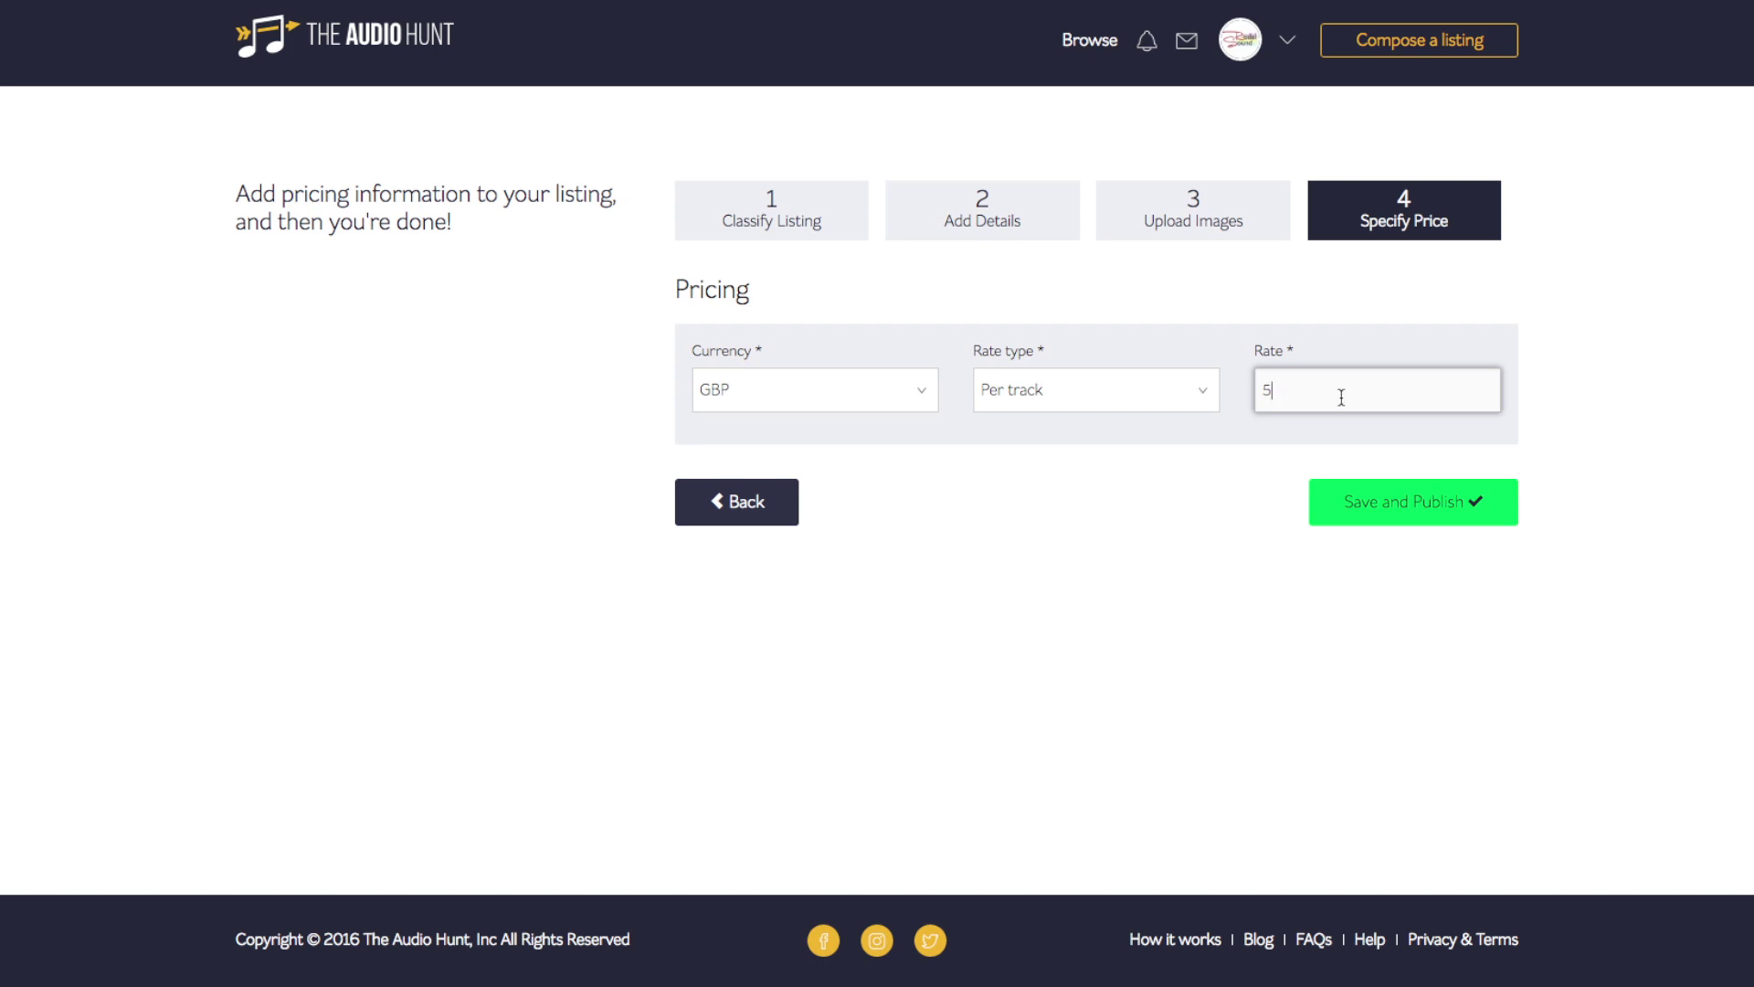
left_click(1397, 513)
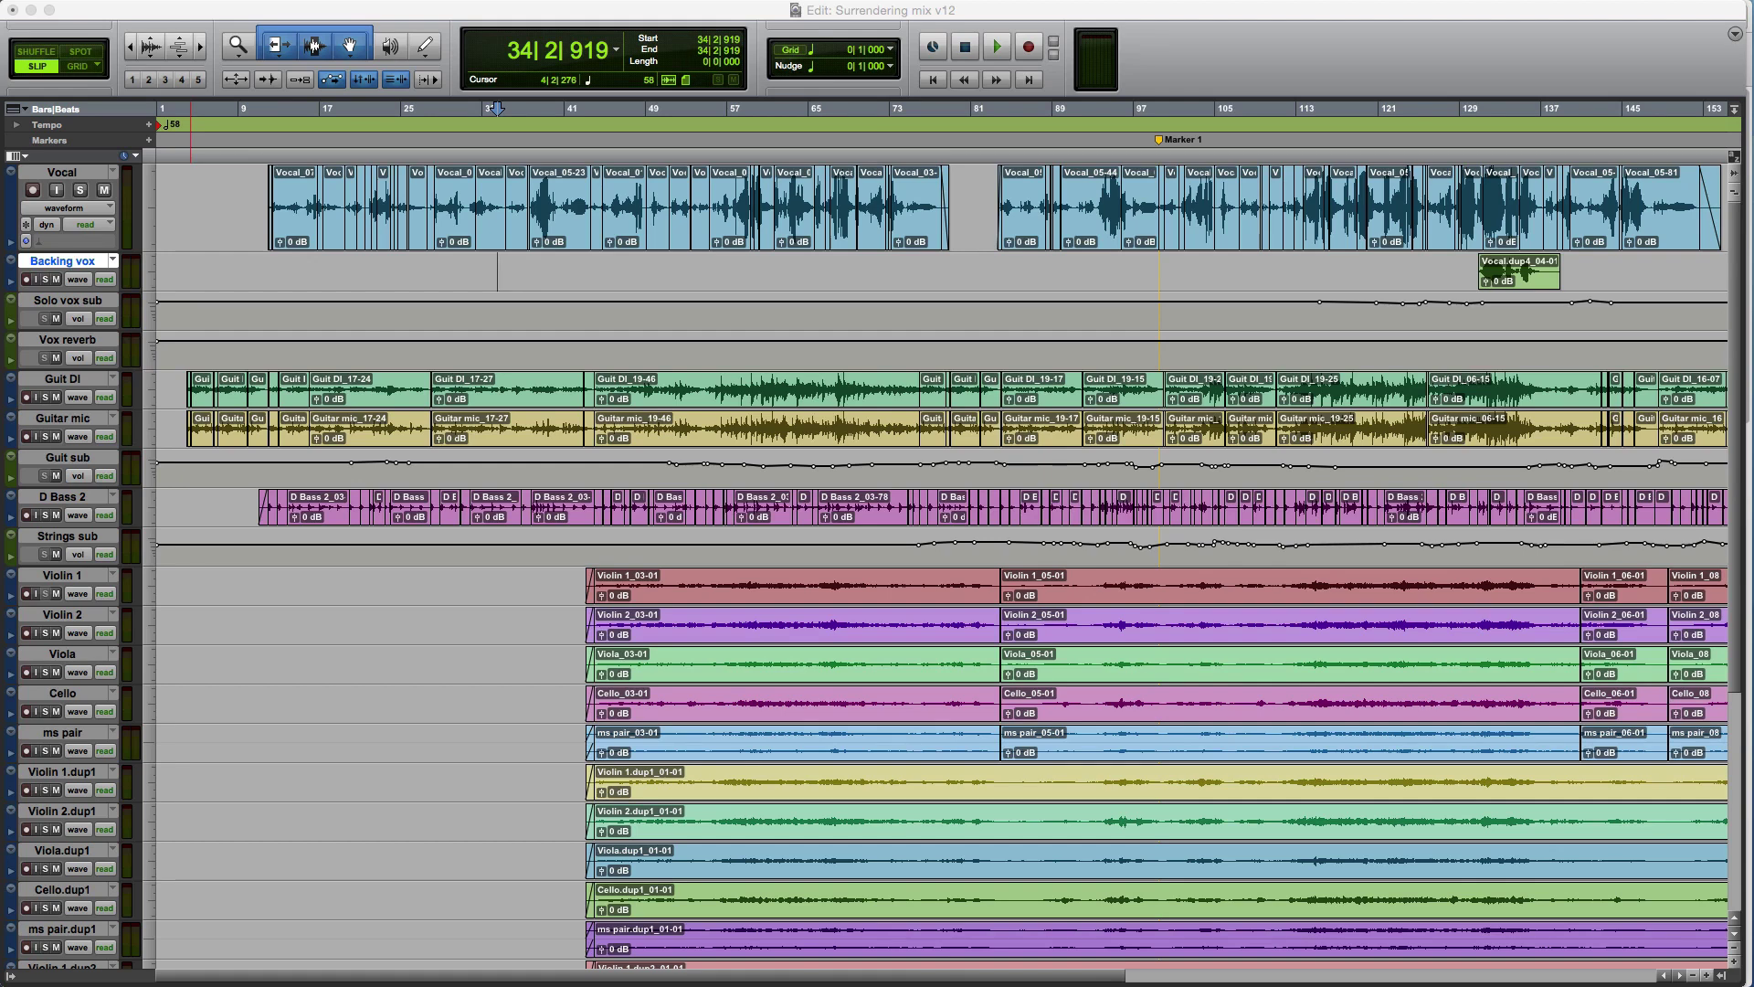
left_click(1270, 59)
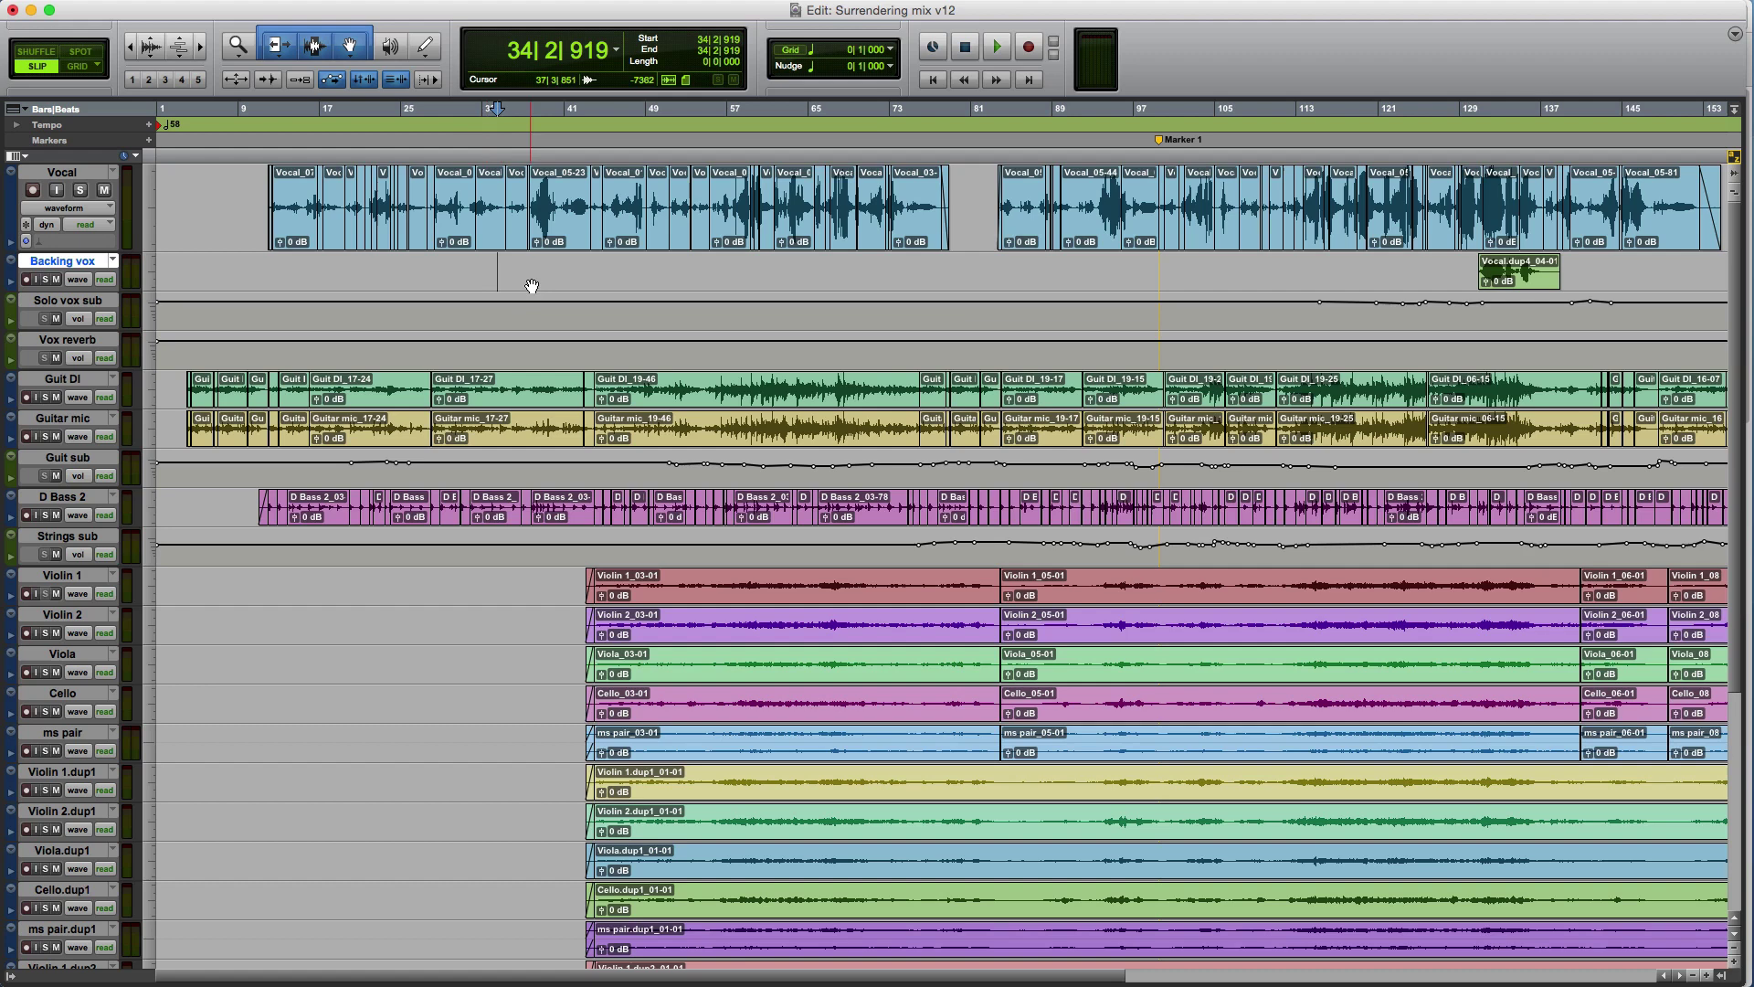
scroll(637, 639, "down", 3)
scroll(636, 639, "down", 5)
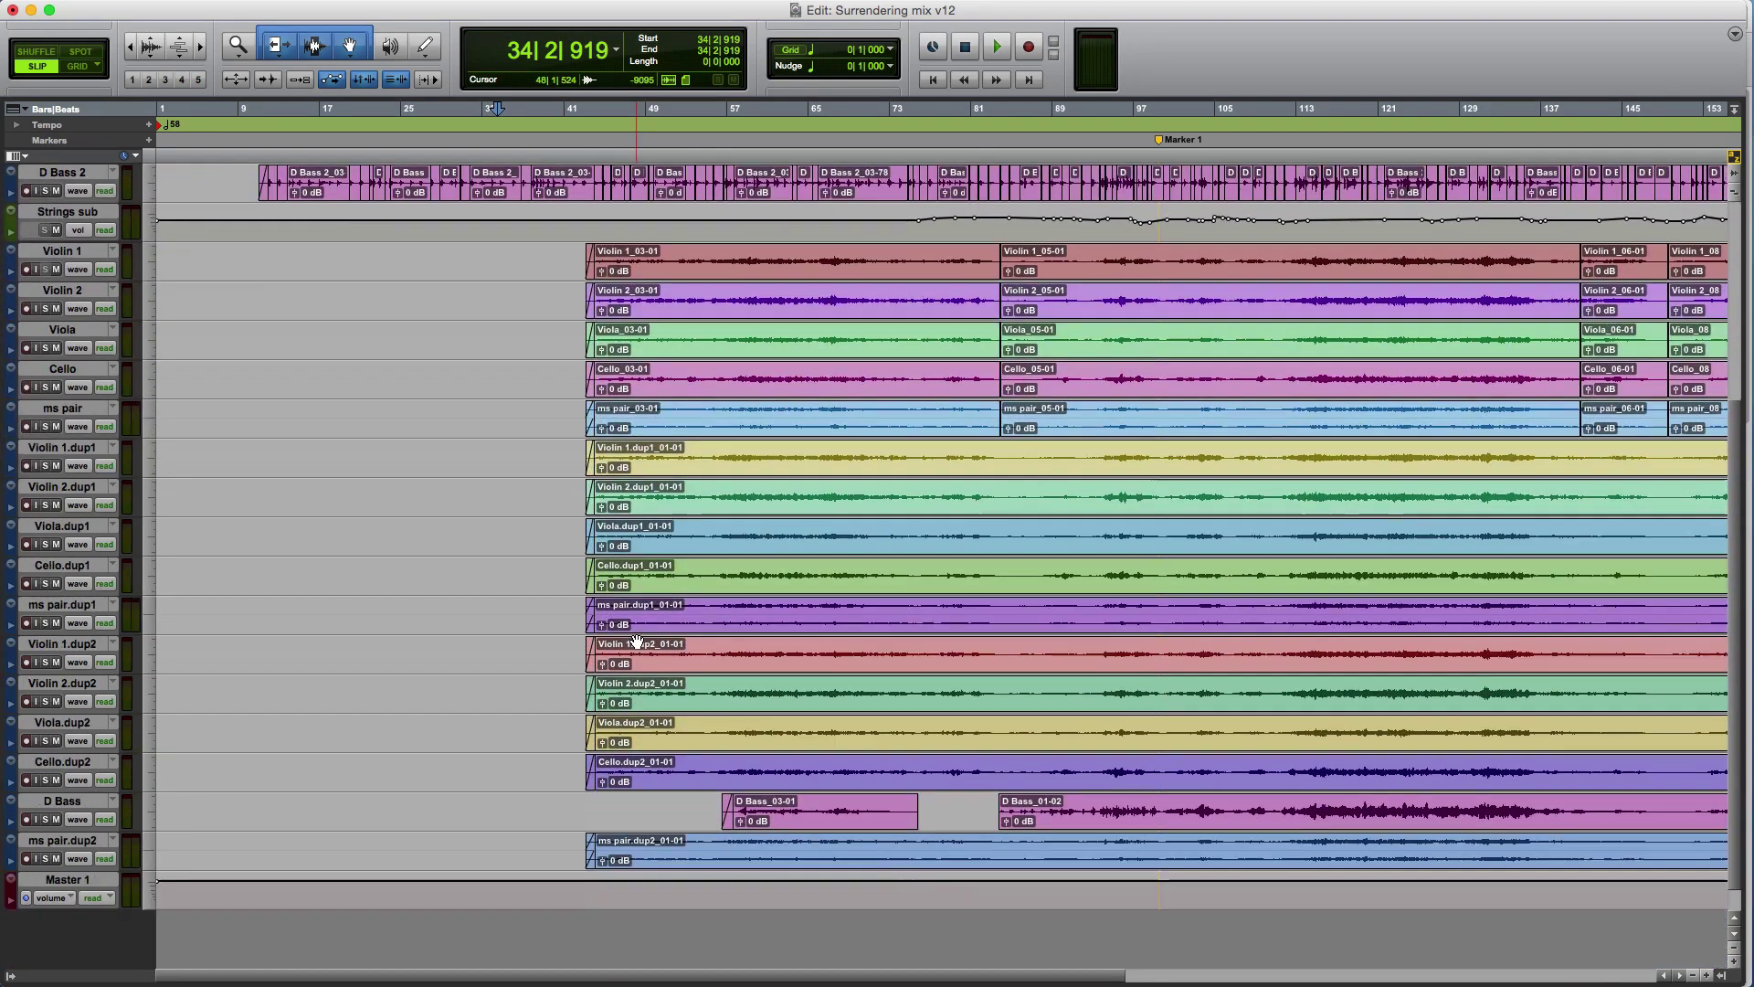
scroll(636, 640, "up", 5)
scroll(637, 639, "up", 3)
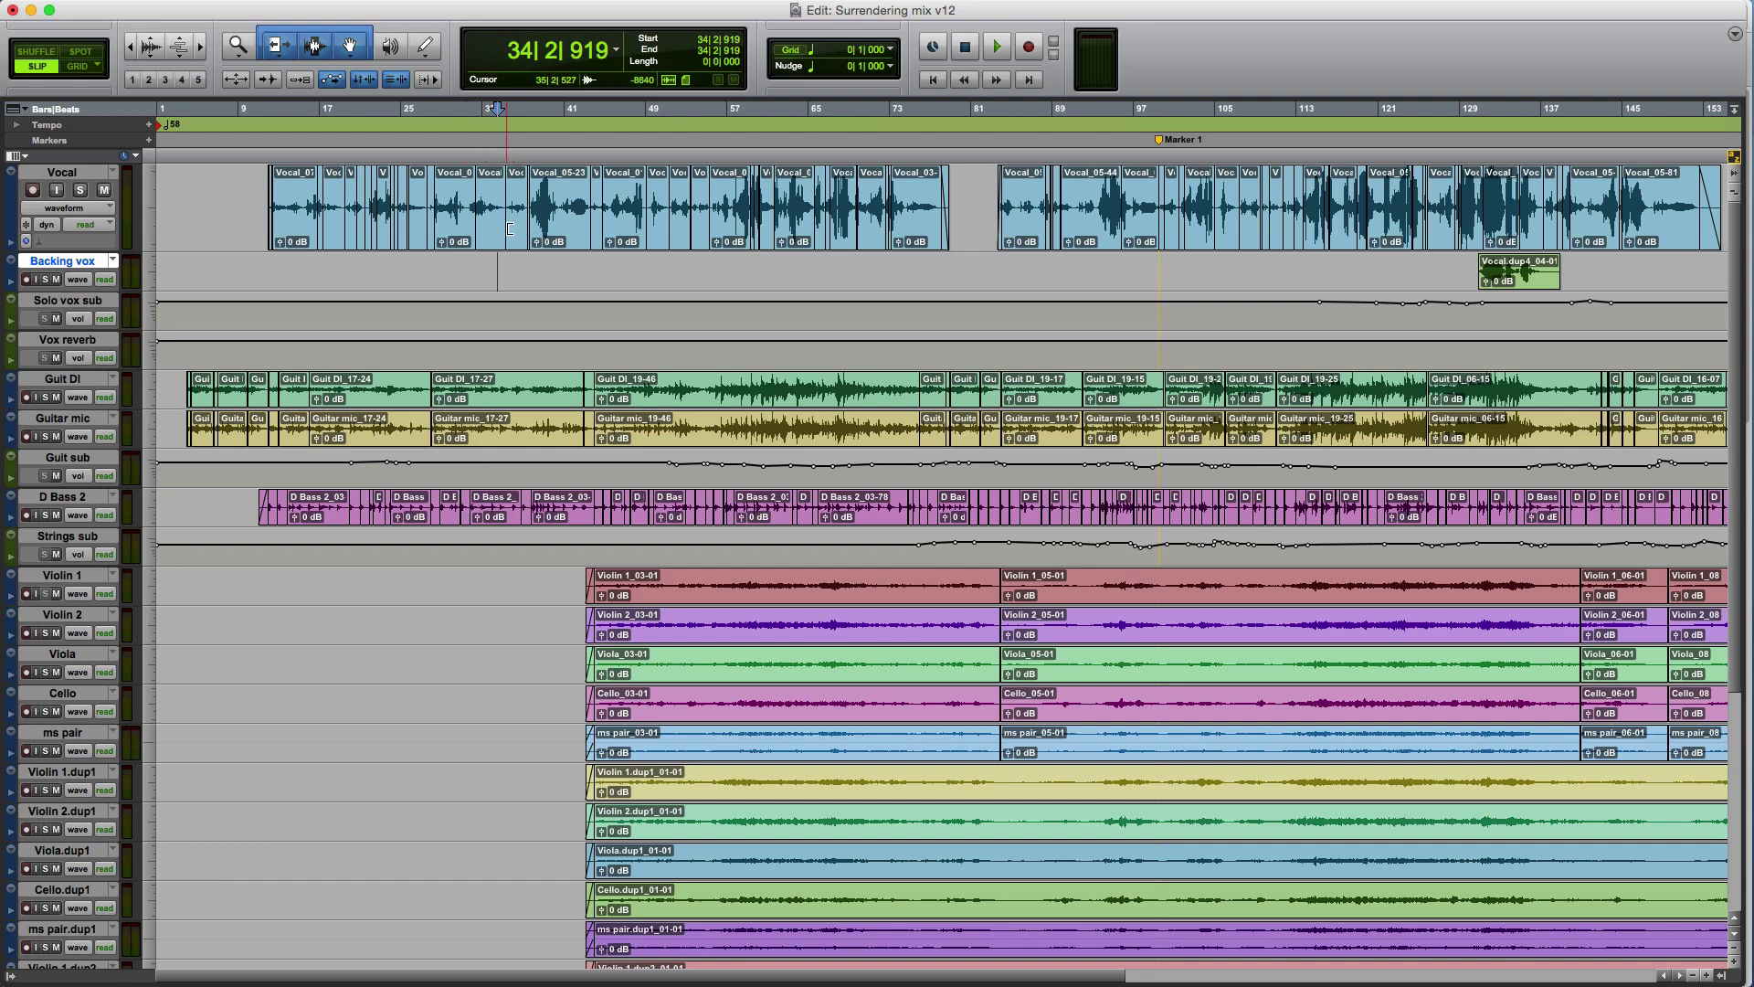
key("space")
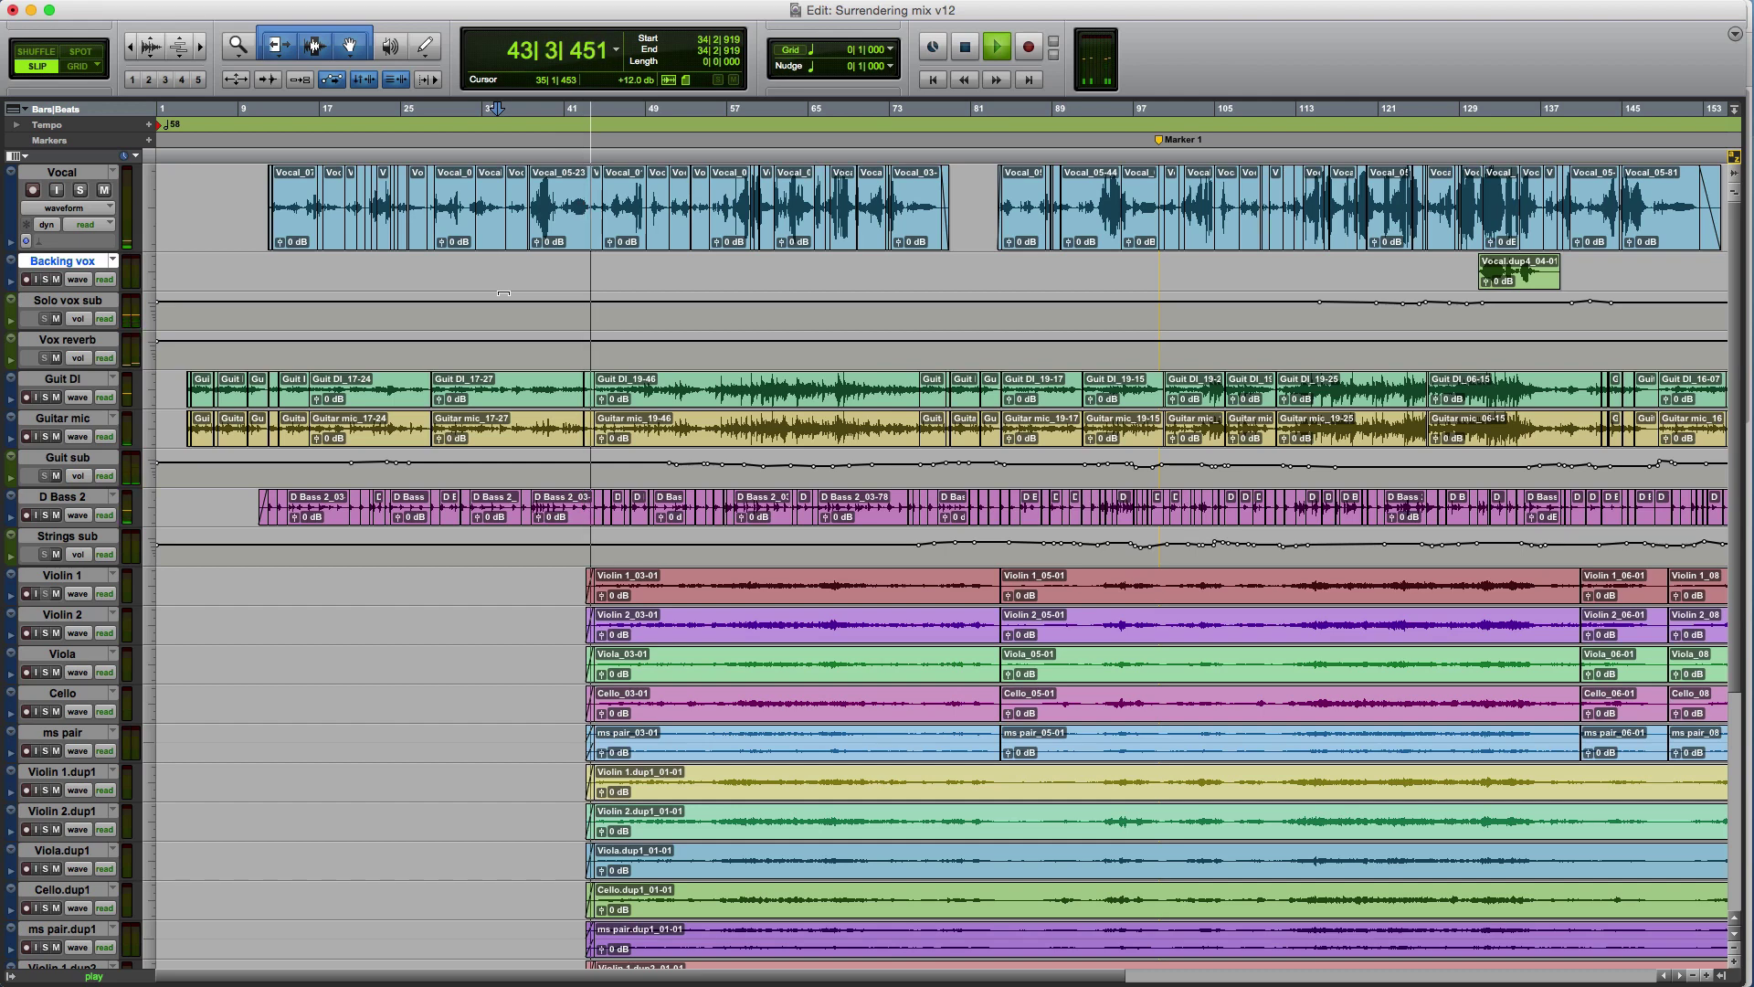
key("space")
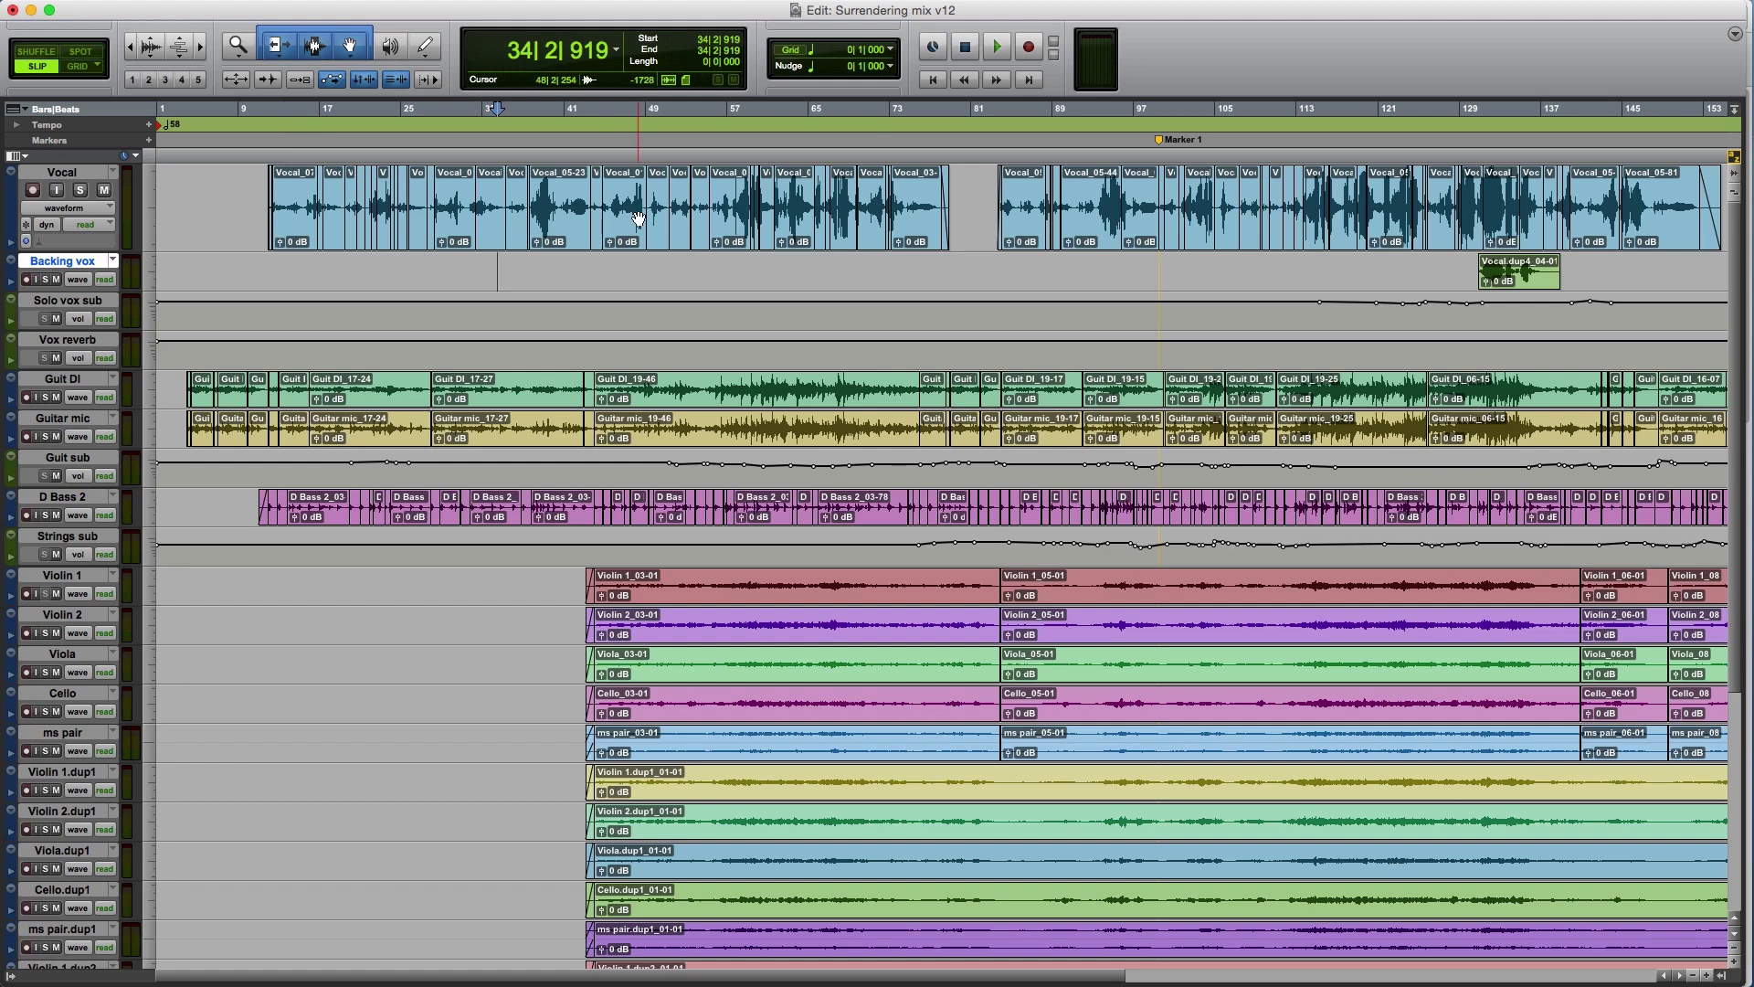
- Duplicate the Vocal track's playlist and return to the session start
left_click(237, 215)
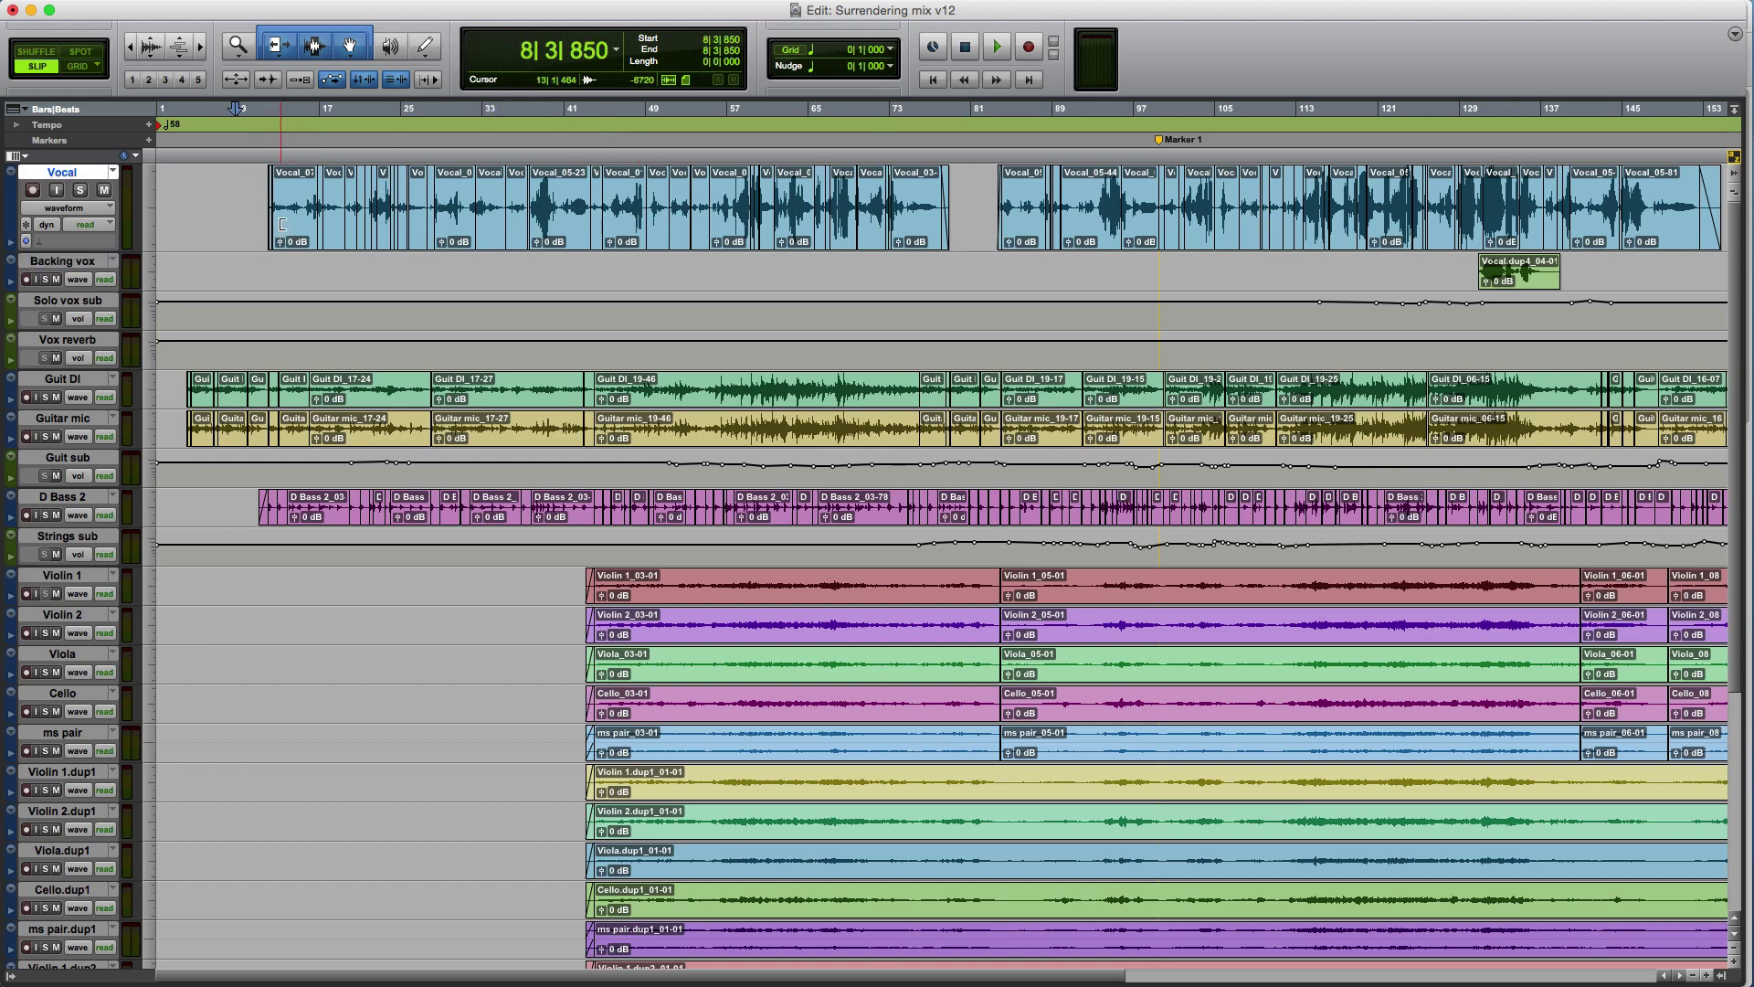
left_click(112, 172)
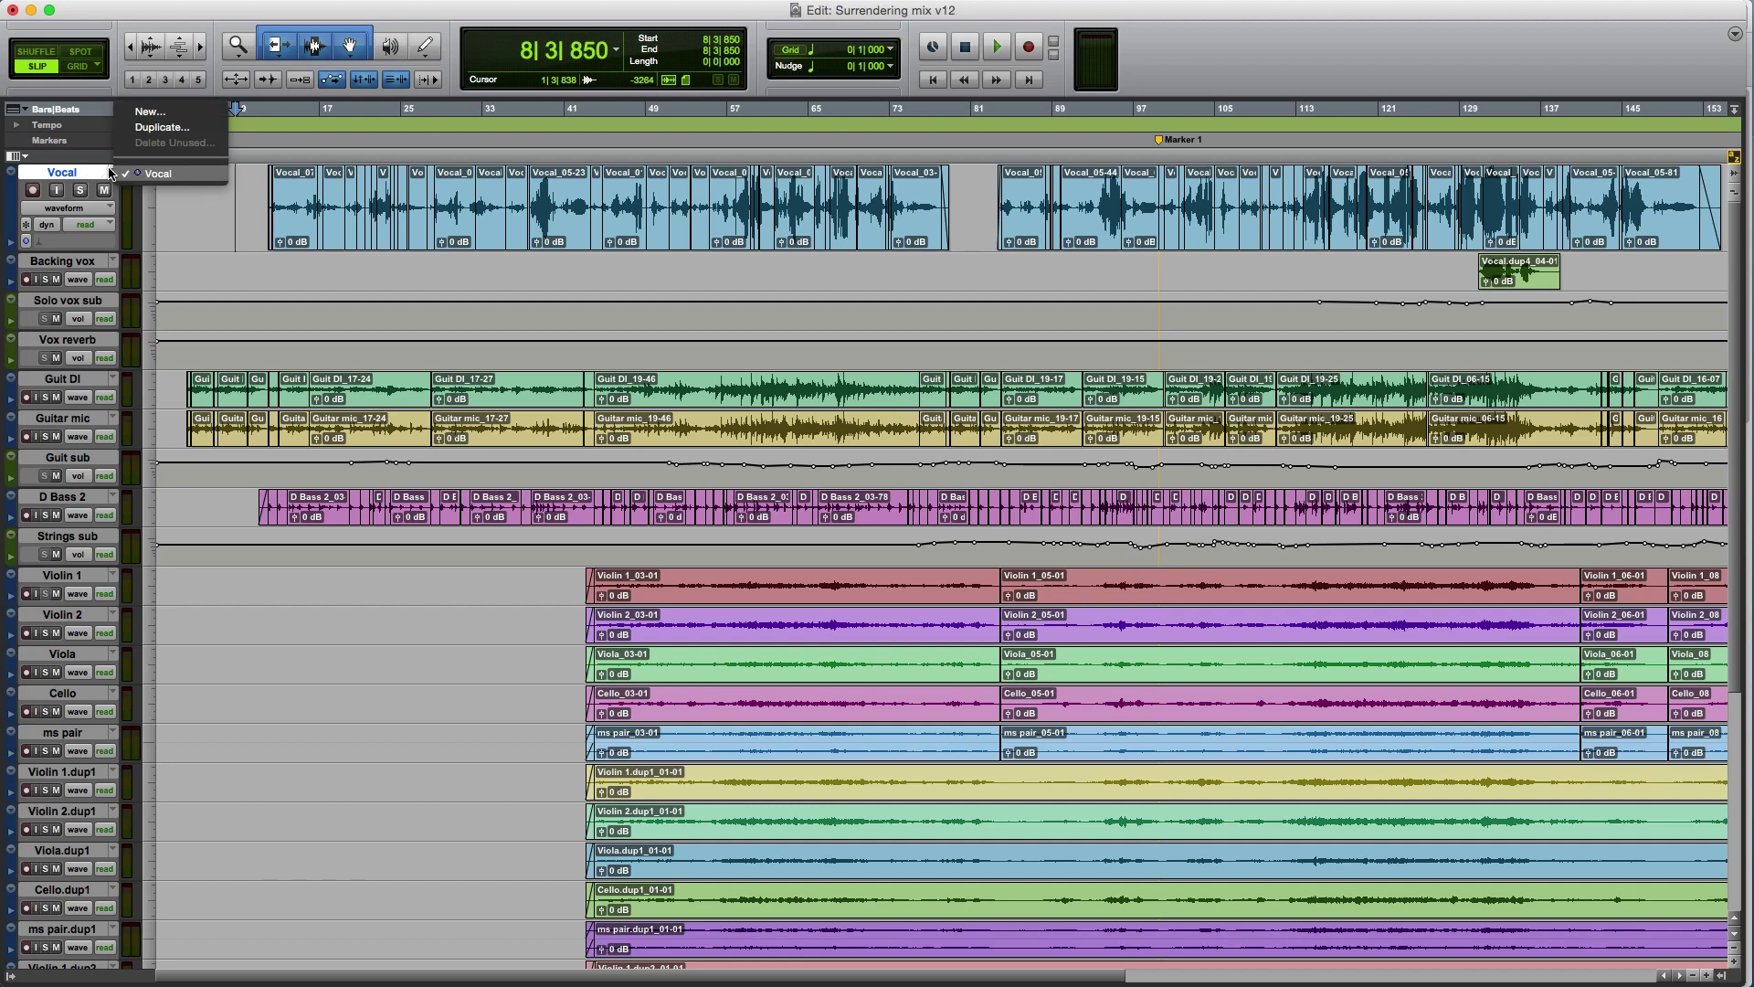
left_click(141, 128)
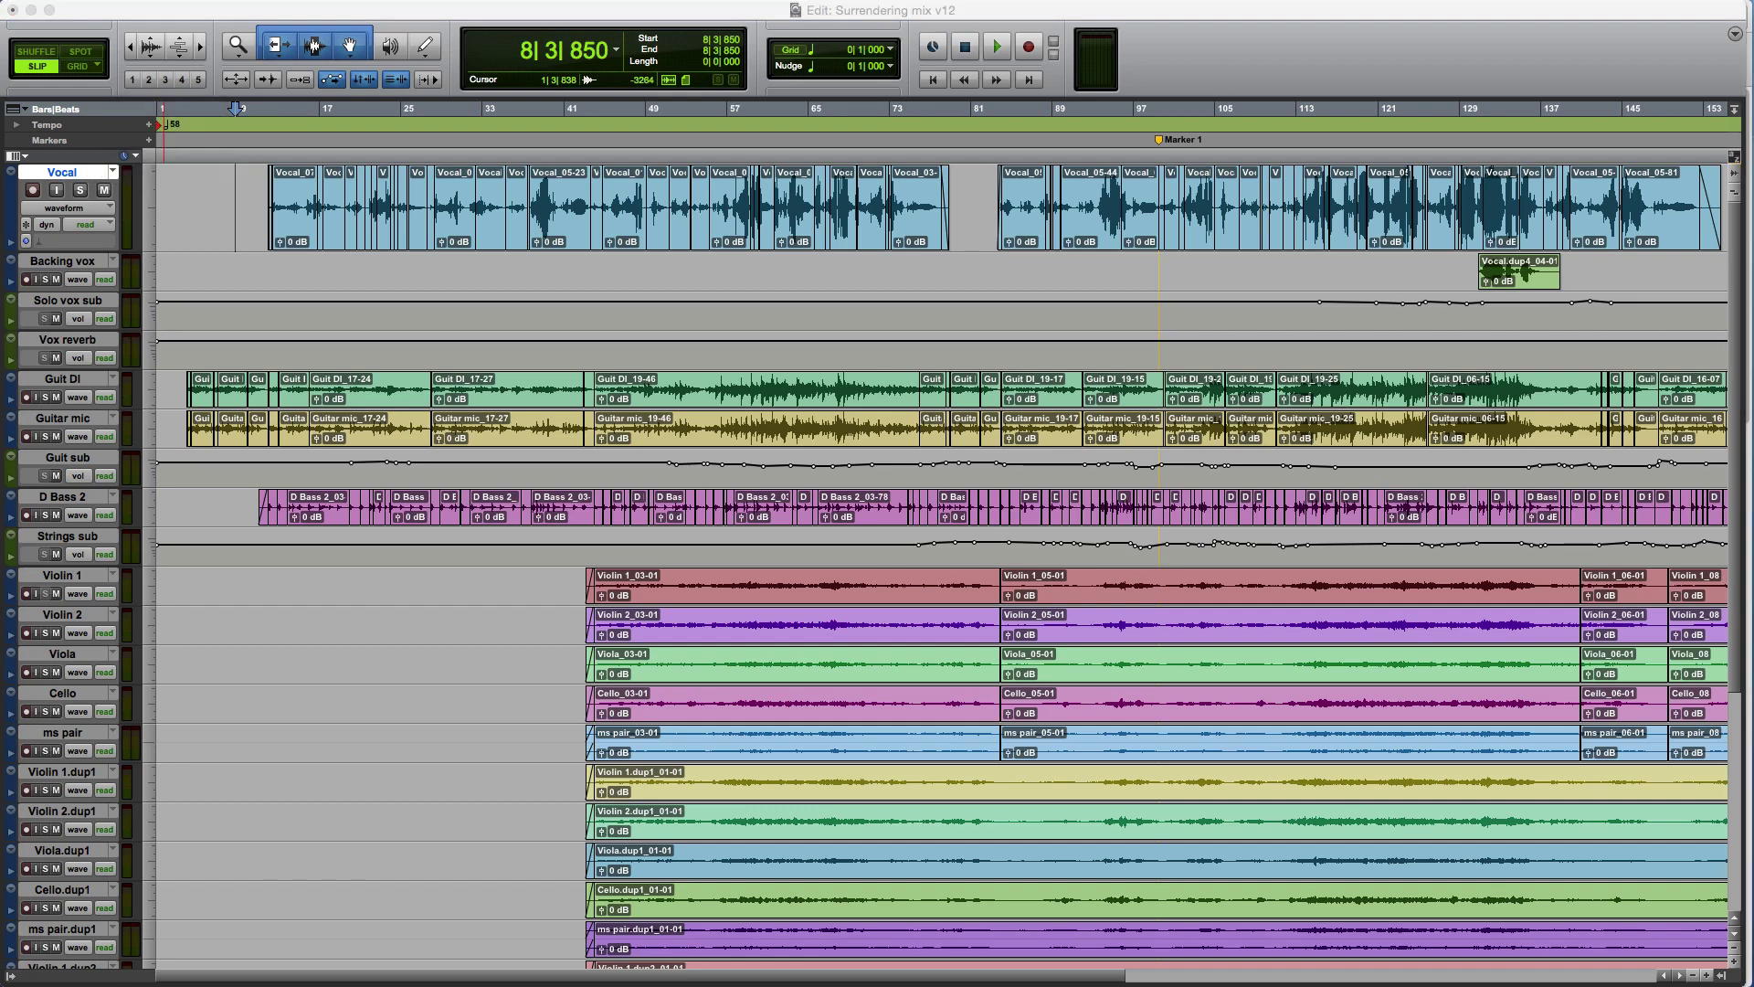
key("Return")
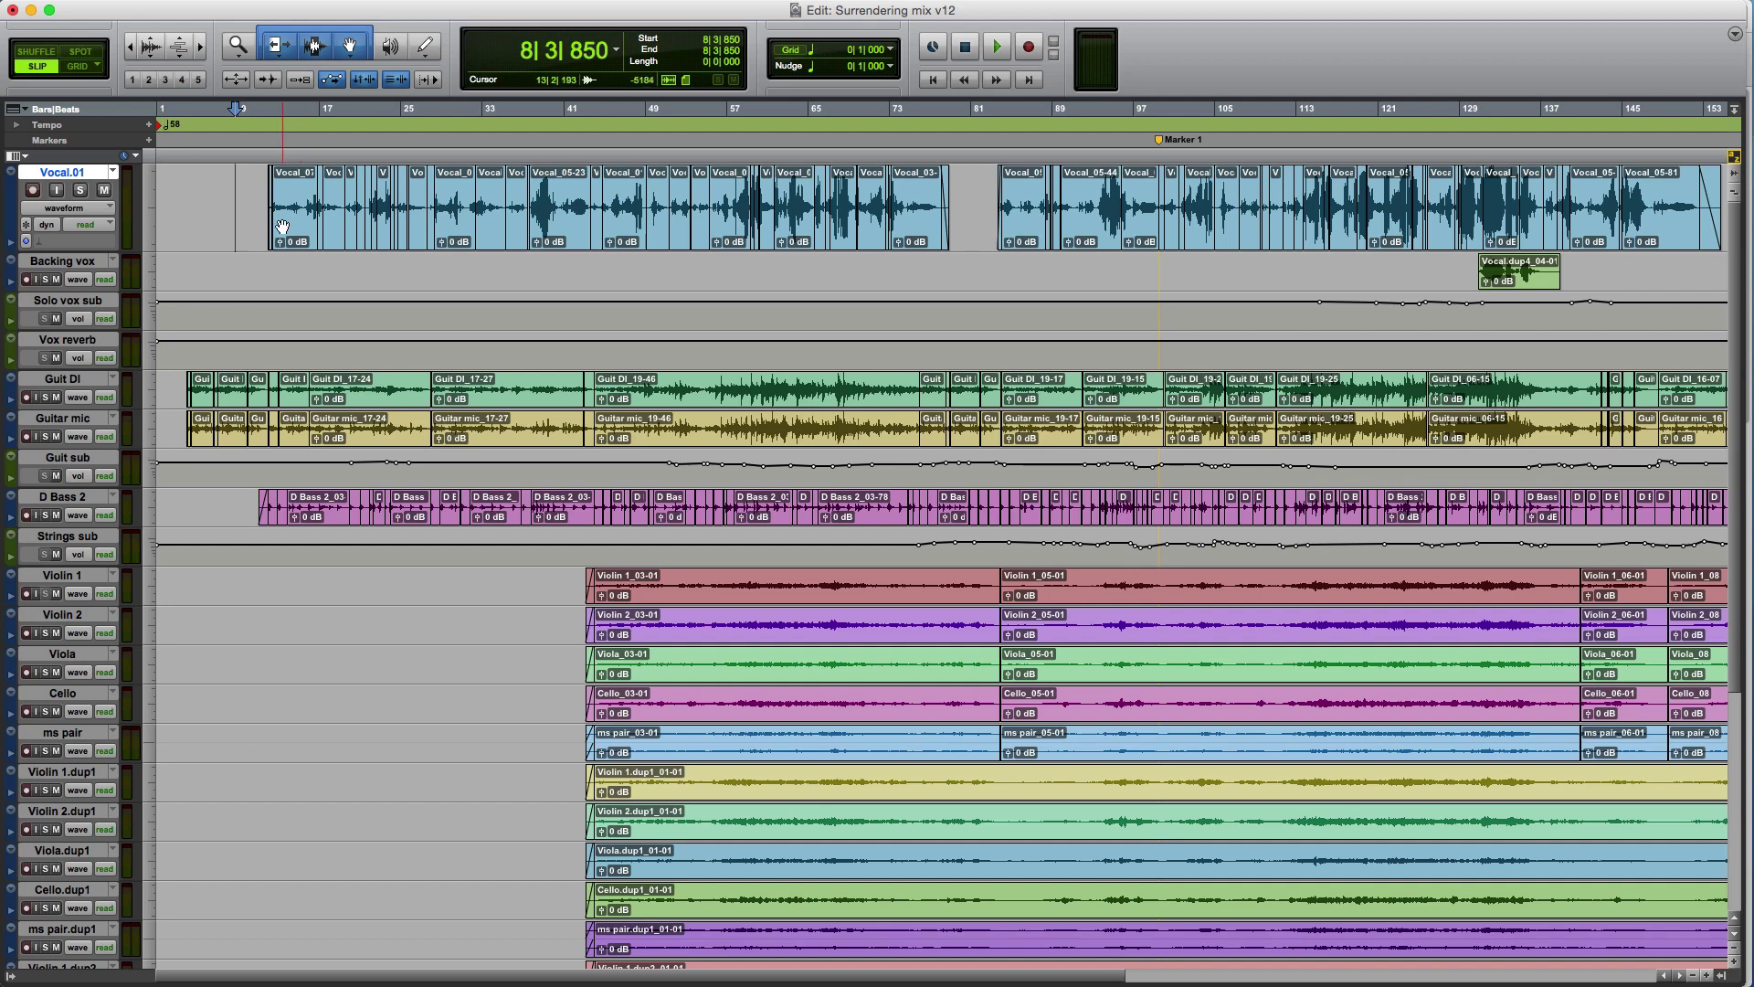
key("Return")
- Consolidate the whole Vocal.01 track into one clip and start naming it 'Vocasl'
triple_click(1678, 233)
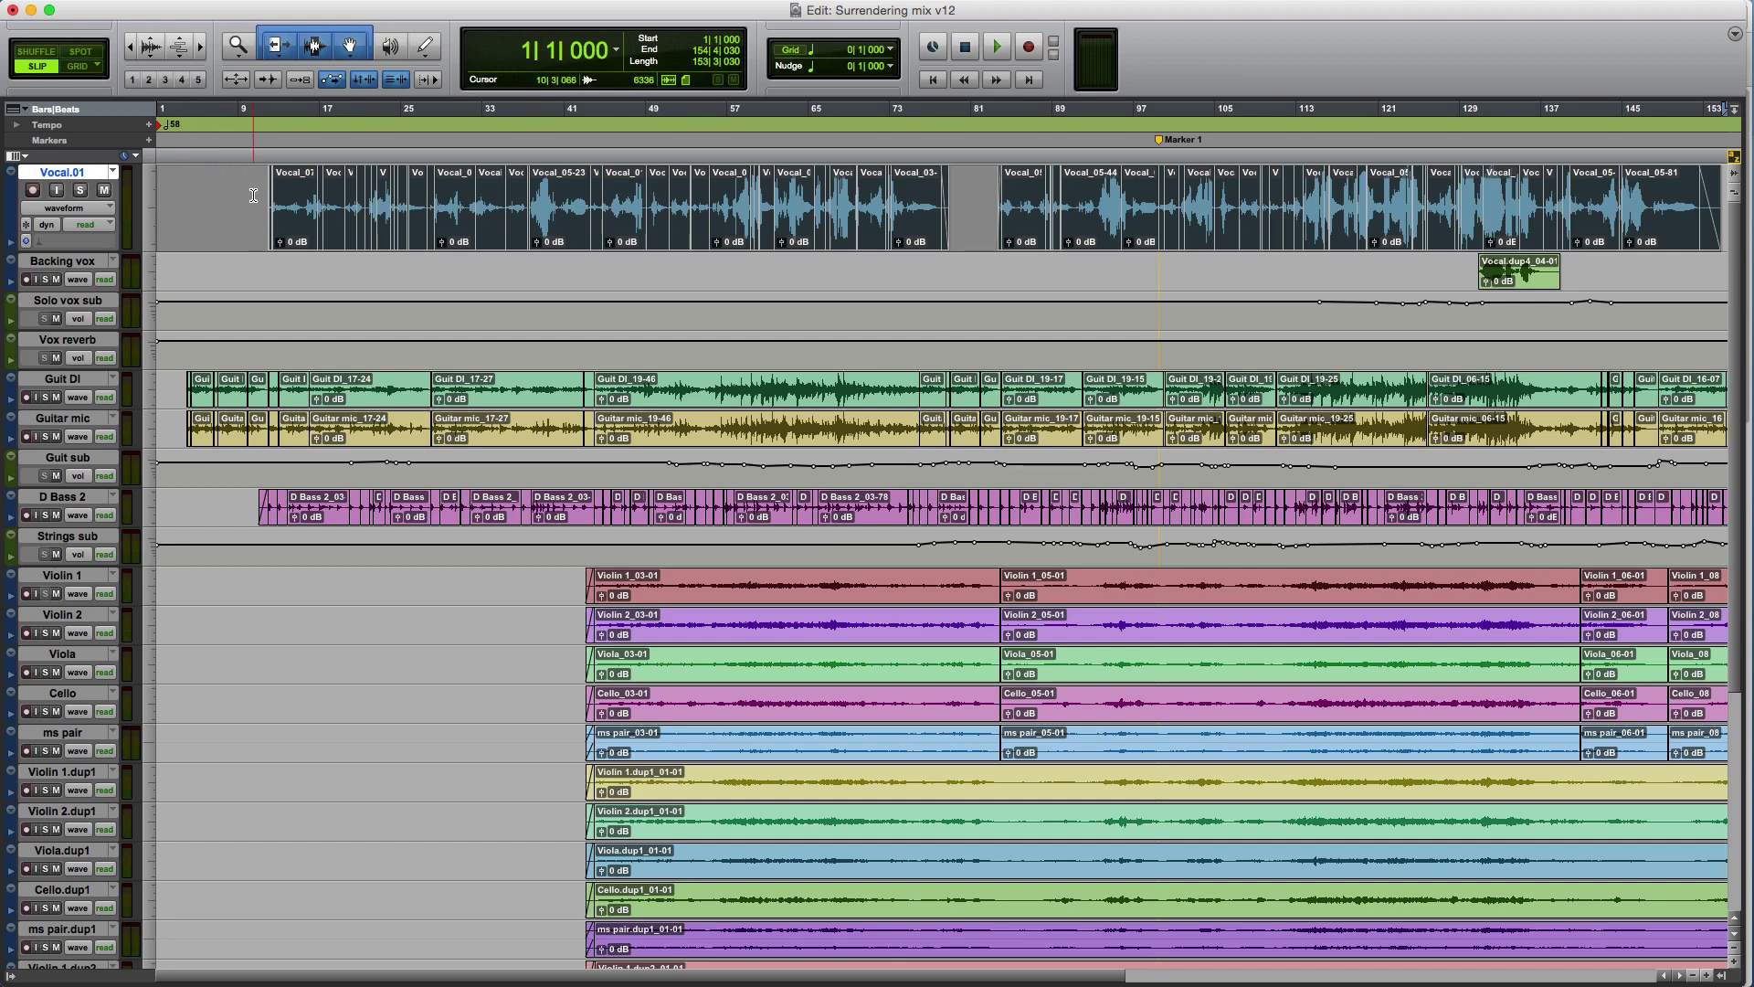
key("super+z")
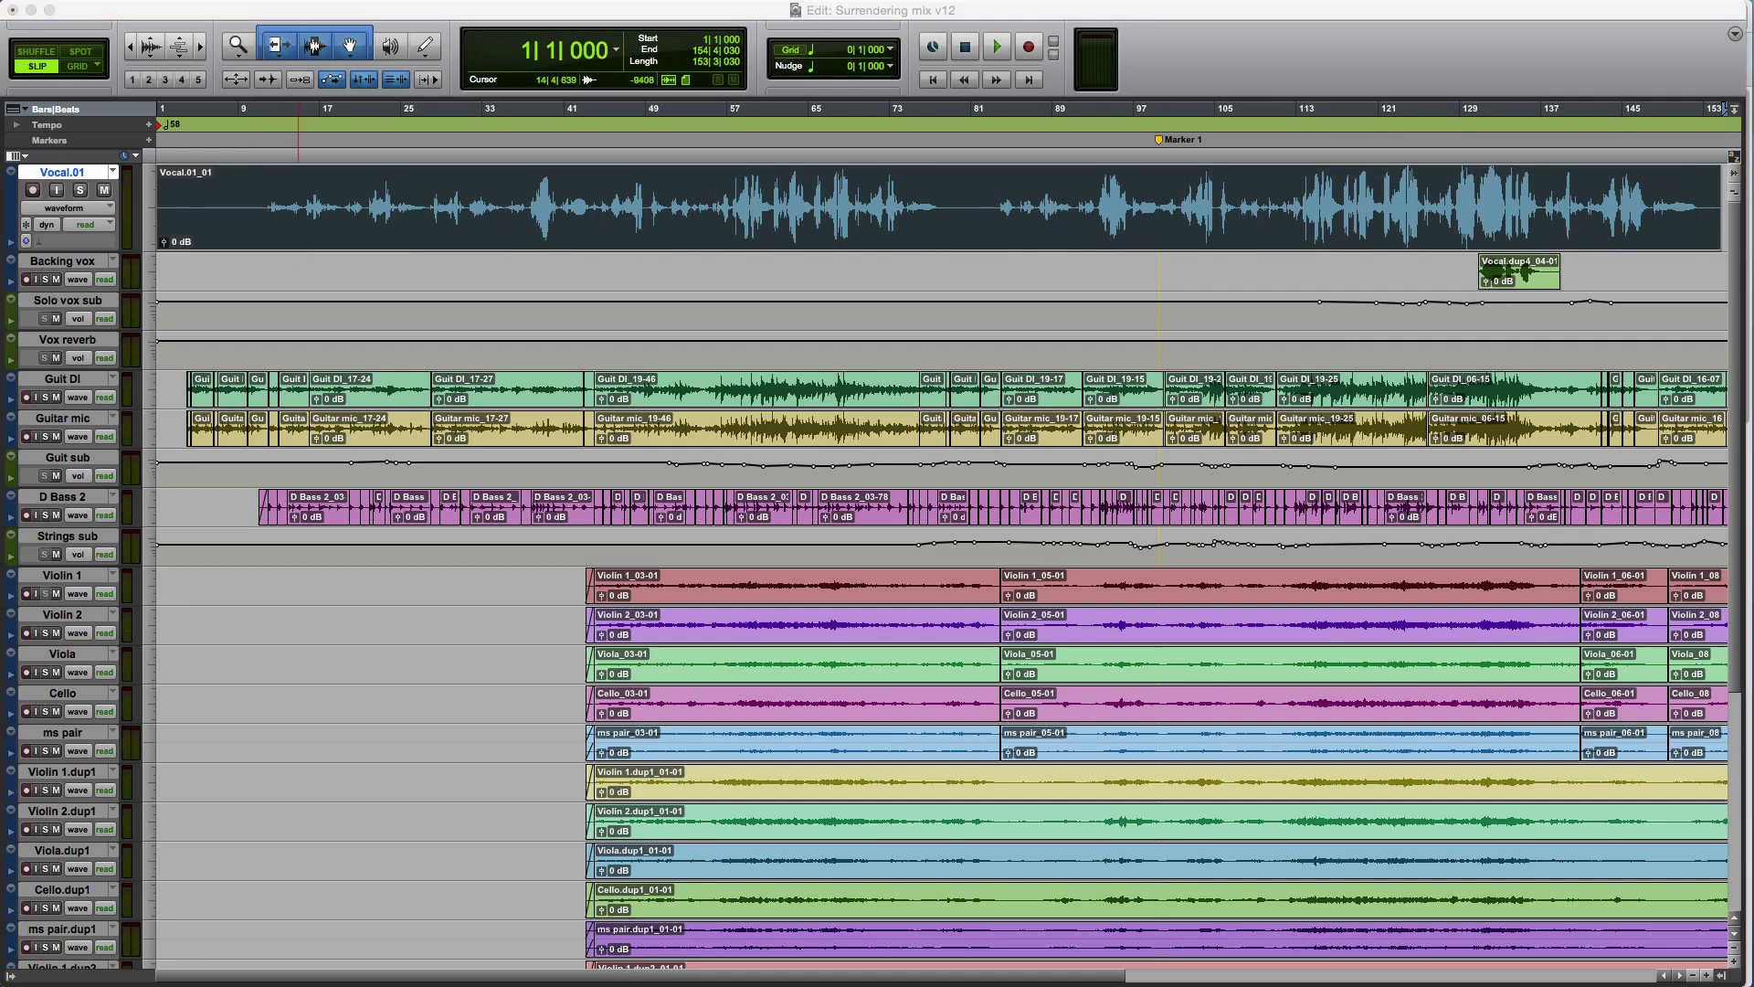
type("V")
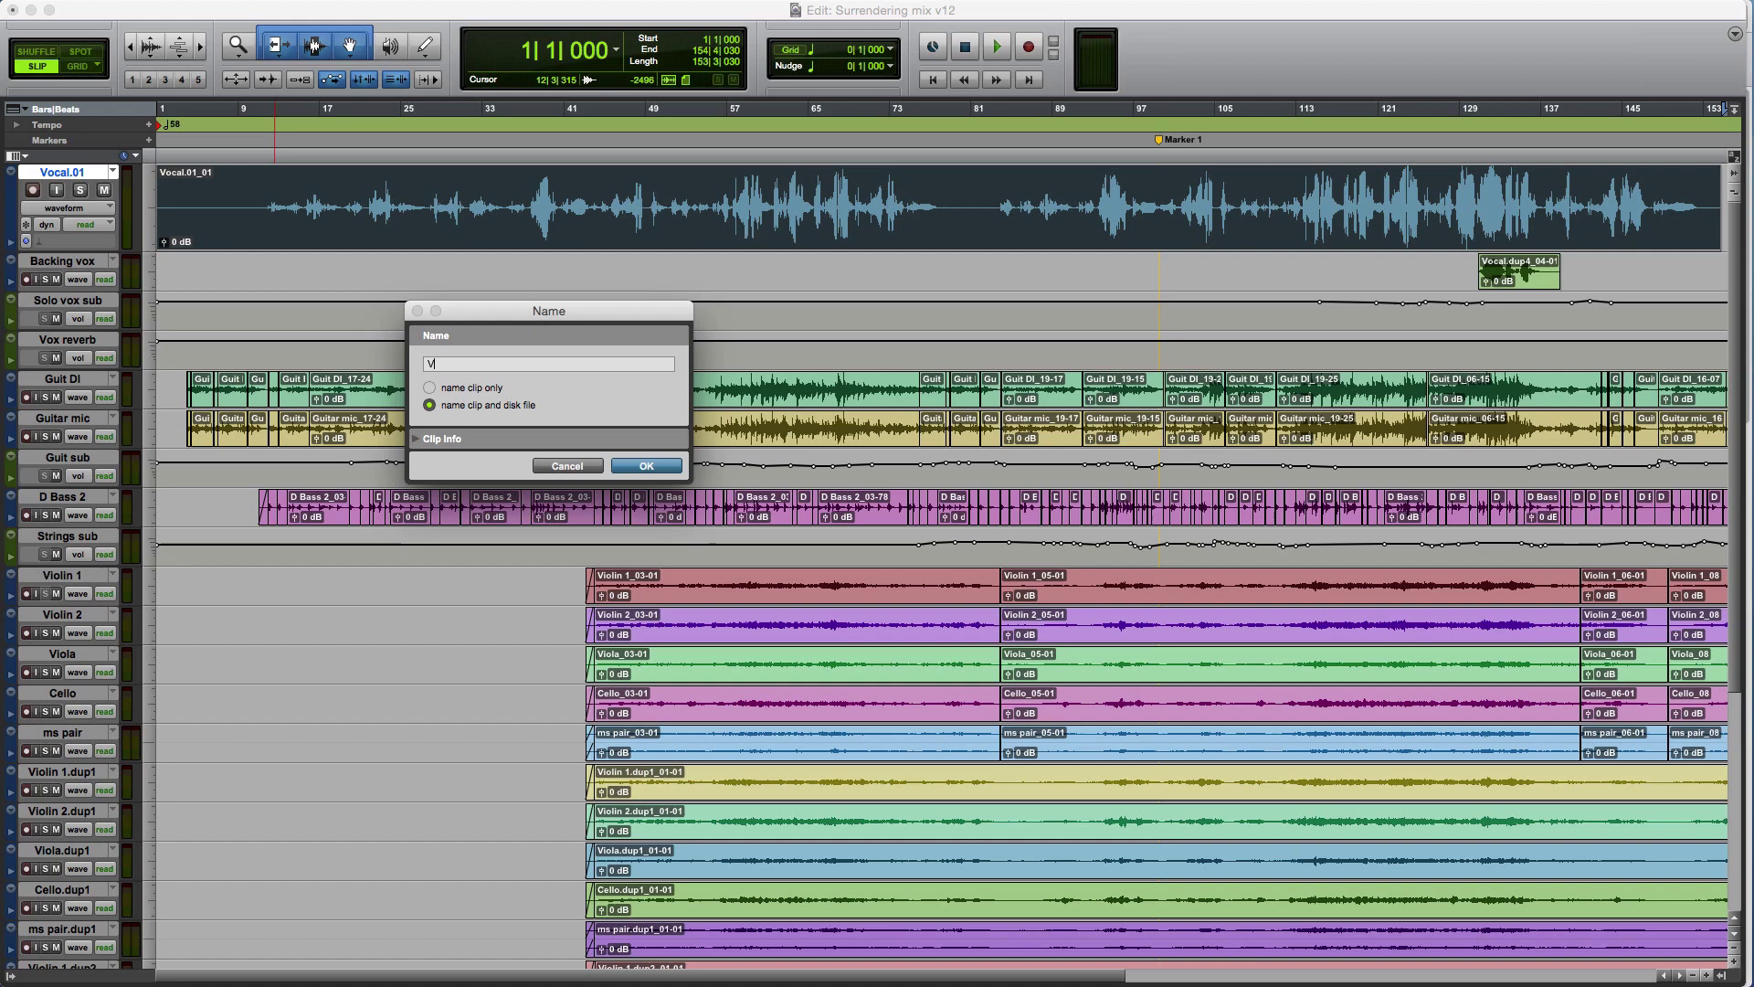
type("ocasl for Dan")
- Confirm the clip name and export it from the Clips list as a 16-bit, 44.1 kHz WAV
key("Return")
left_click(1734, 110)
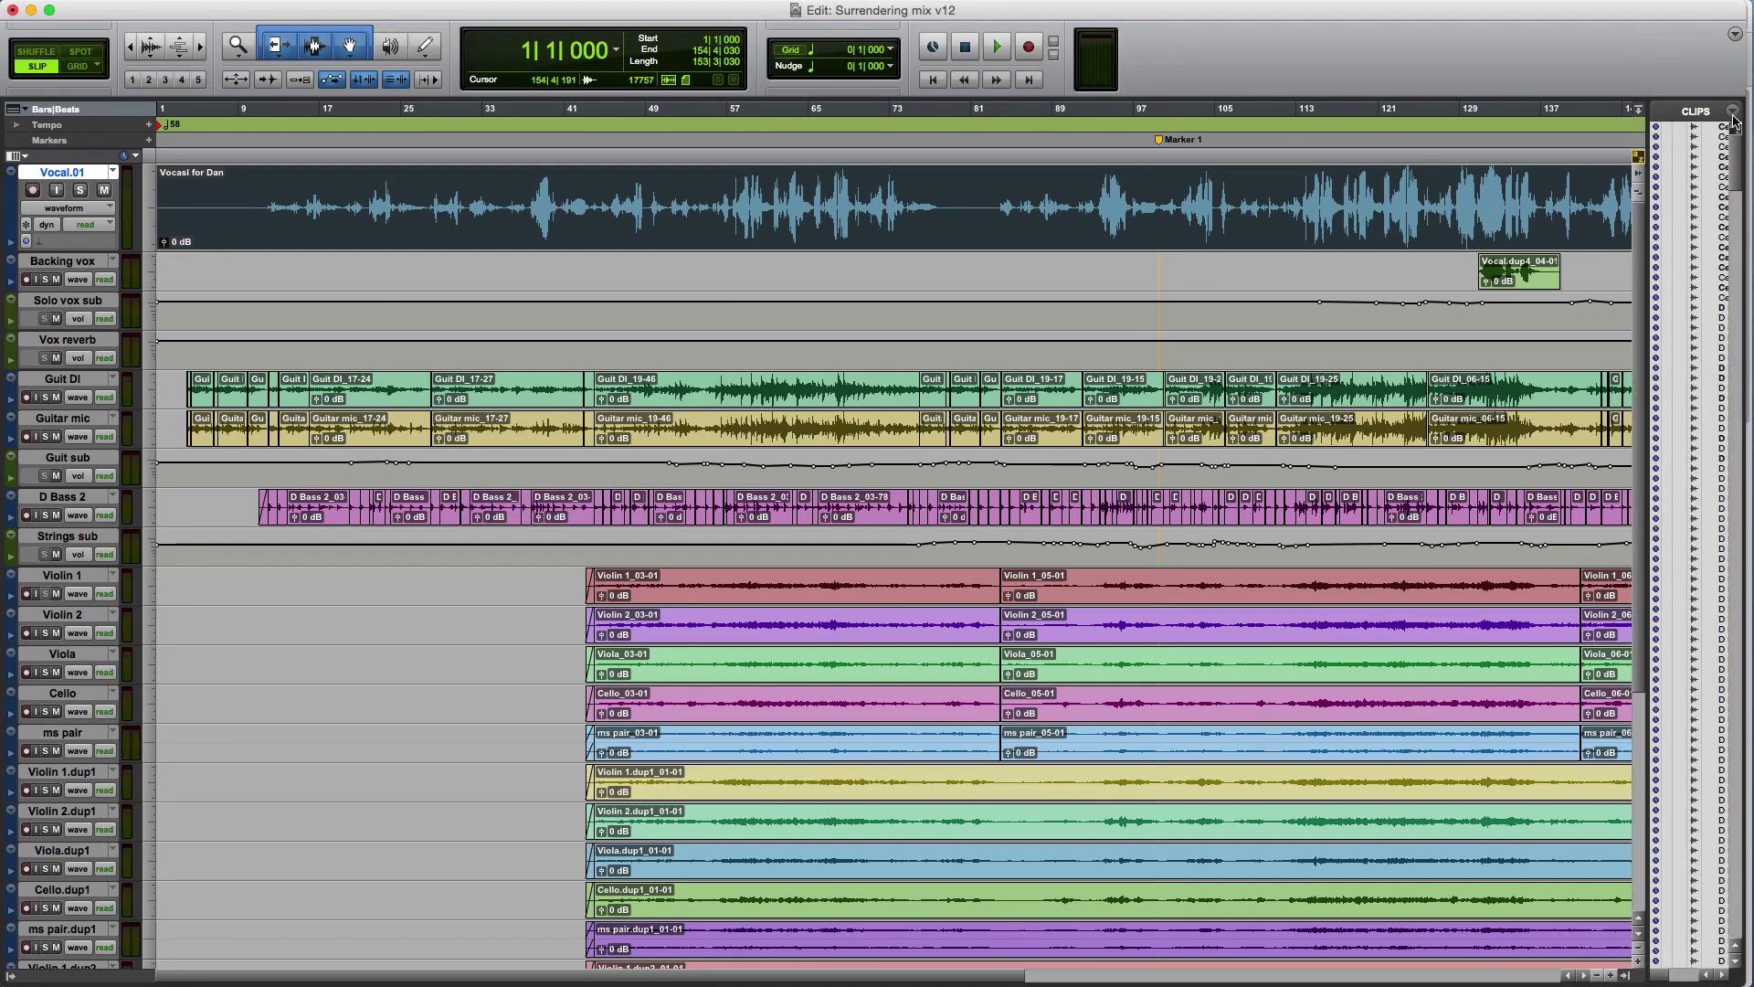
left_click(1734, 119)
left_click(1652, 341)
left_click(527, 332)
left_click(518, 368)
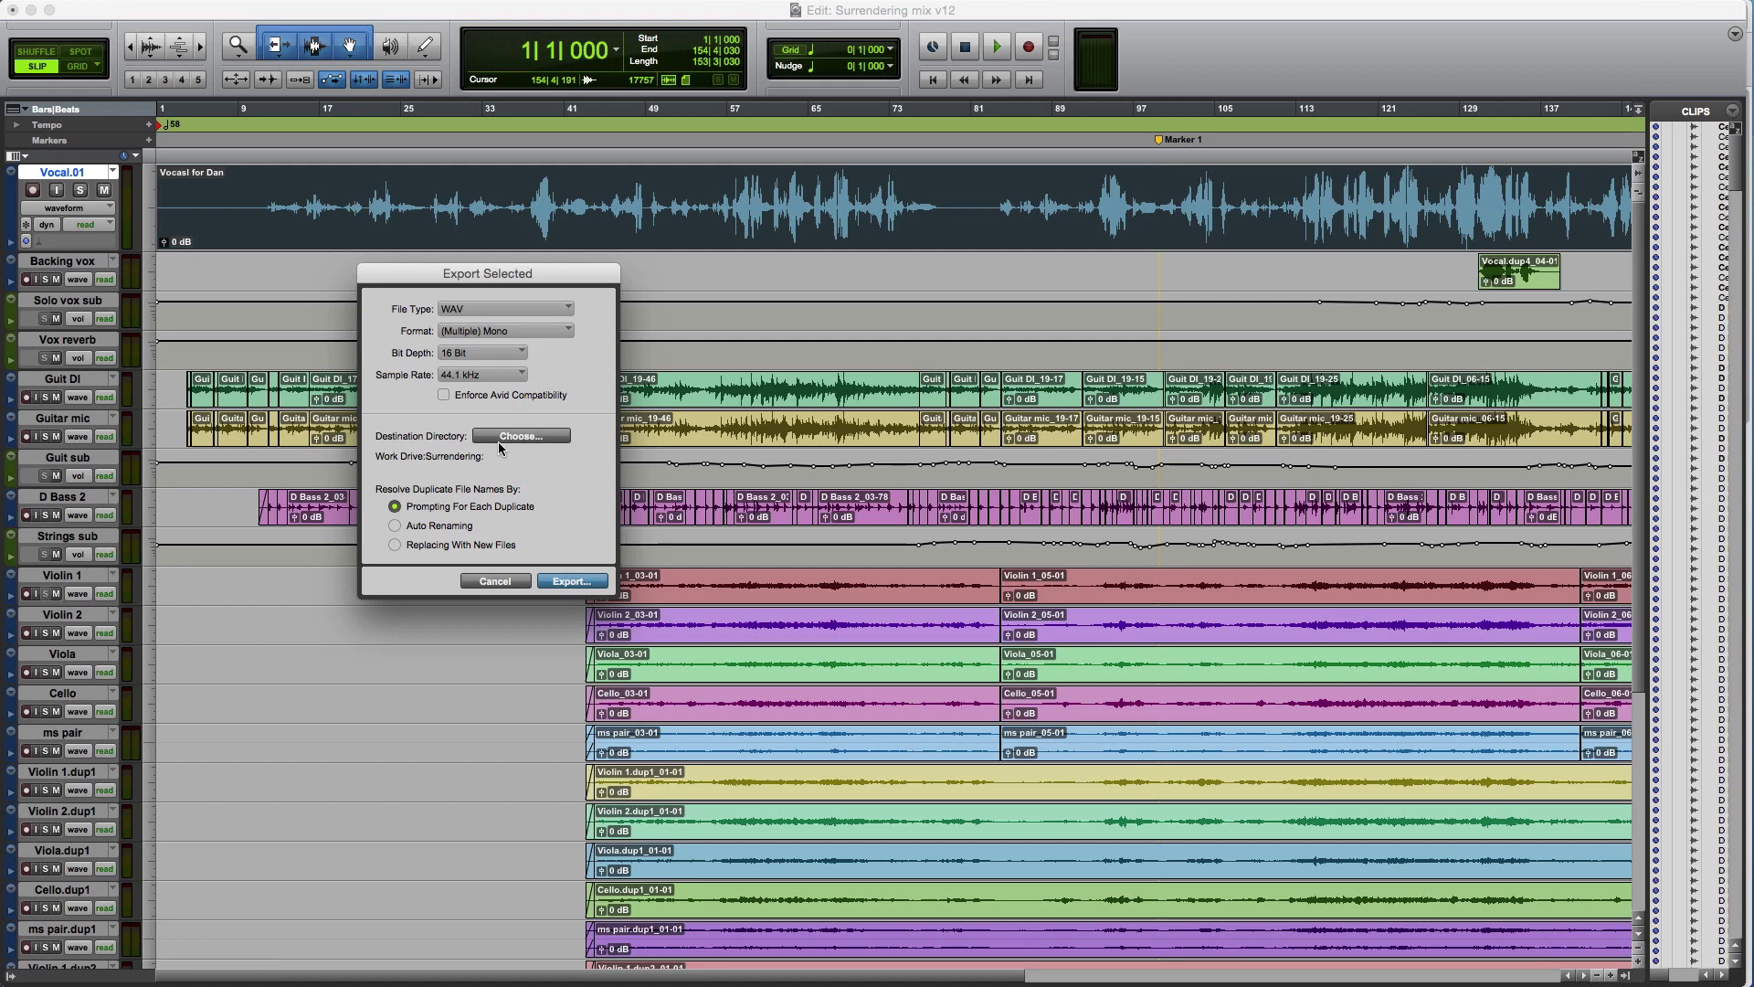
left_click(561, 584)
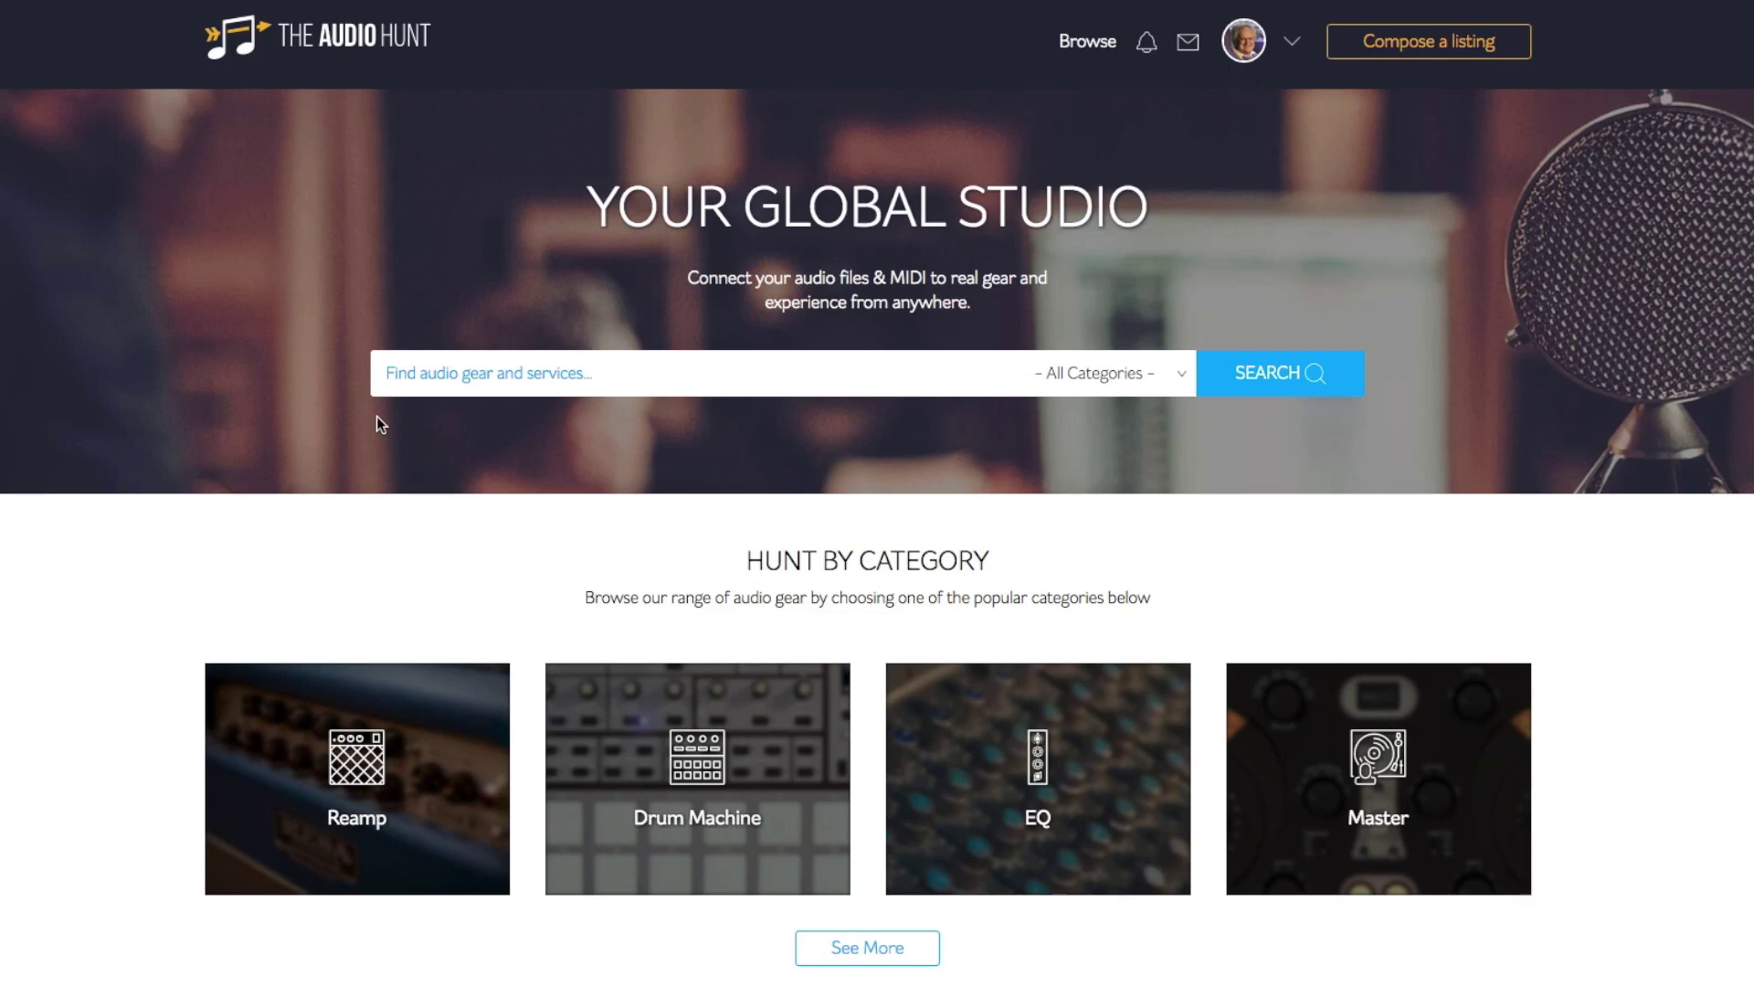
- Search The Audio Hunt for 'tegeler' gear
left_click(407, 377)
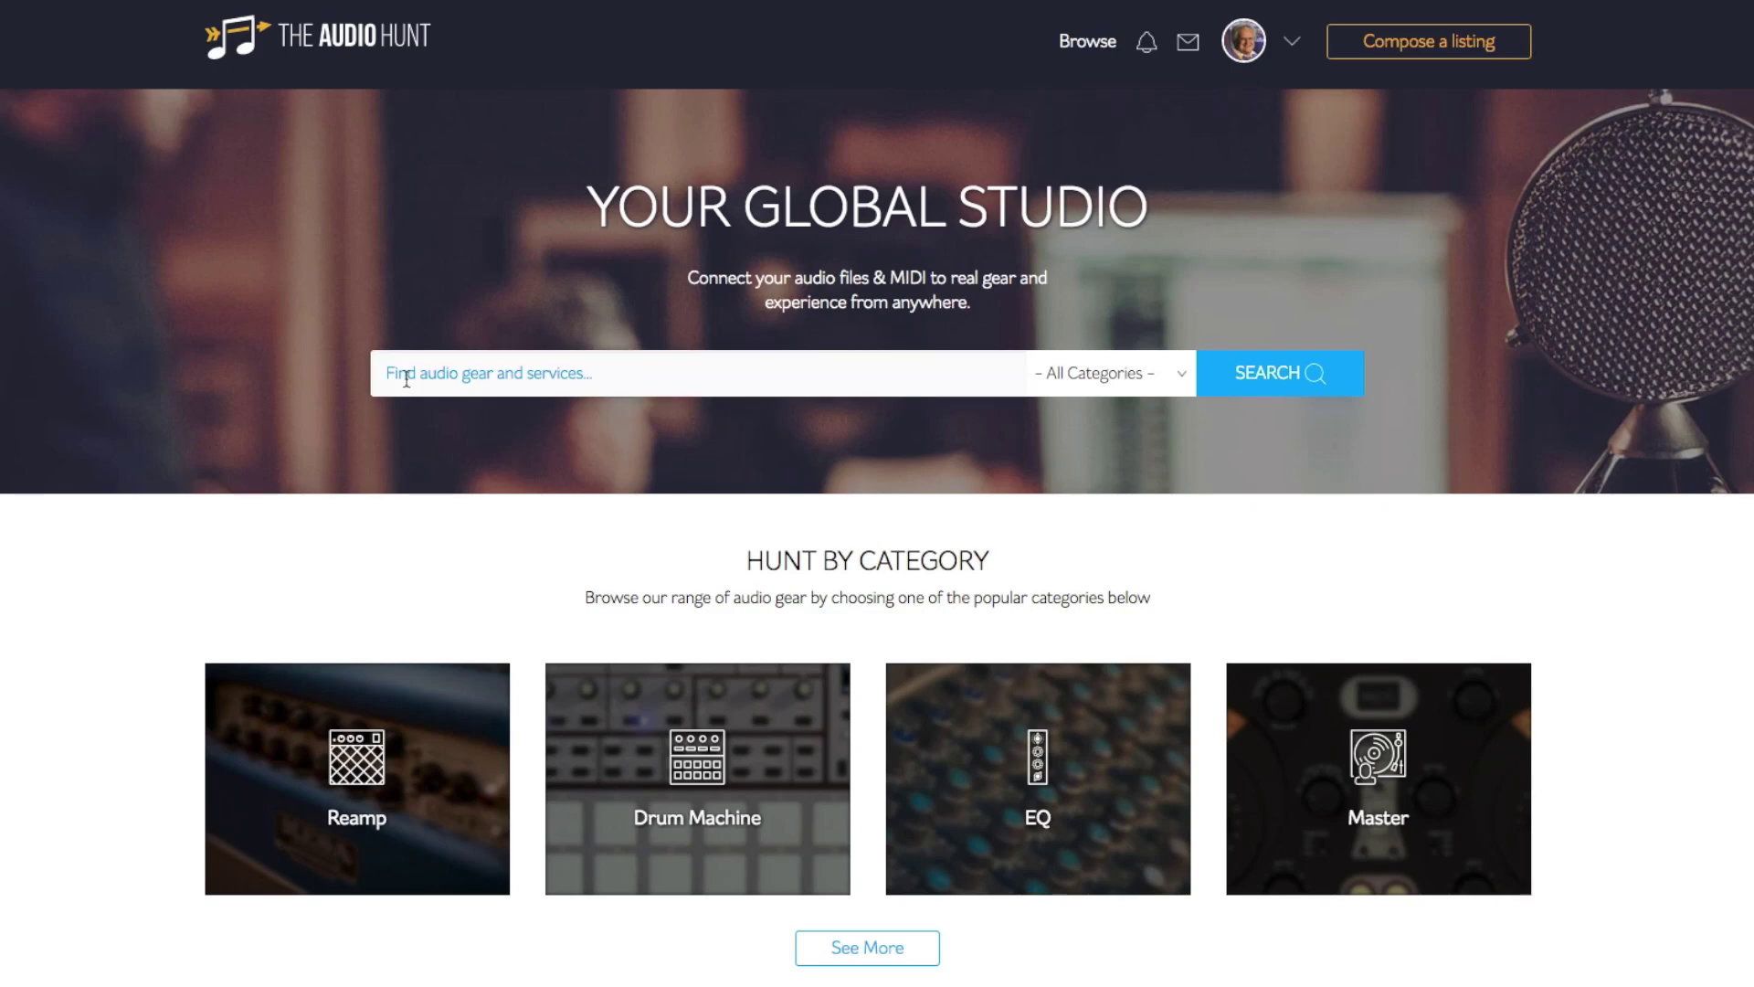
type("tegeler")
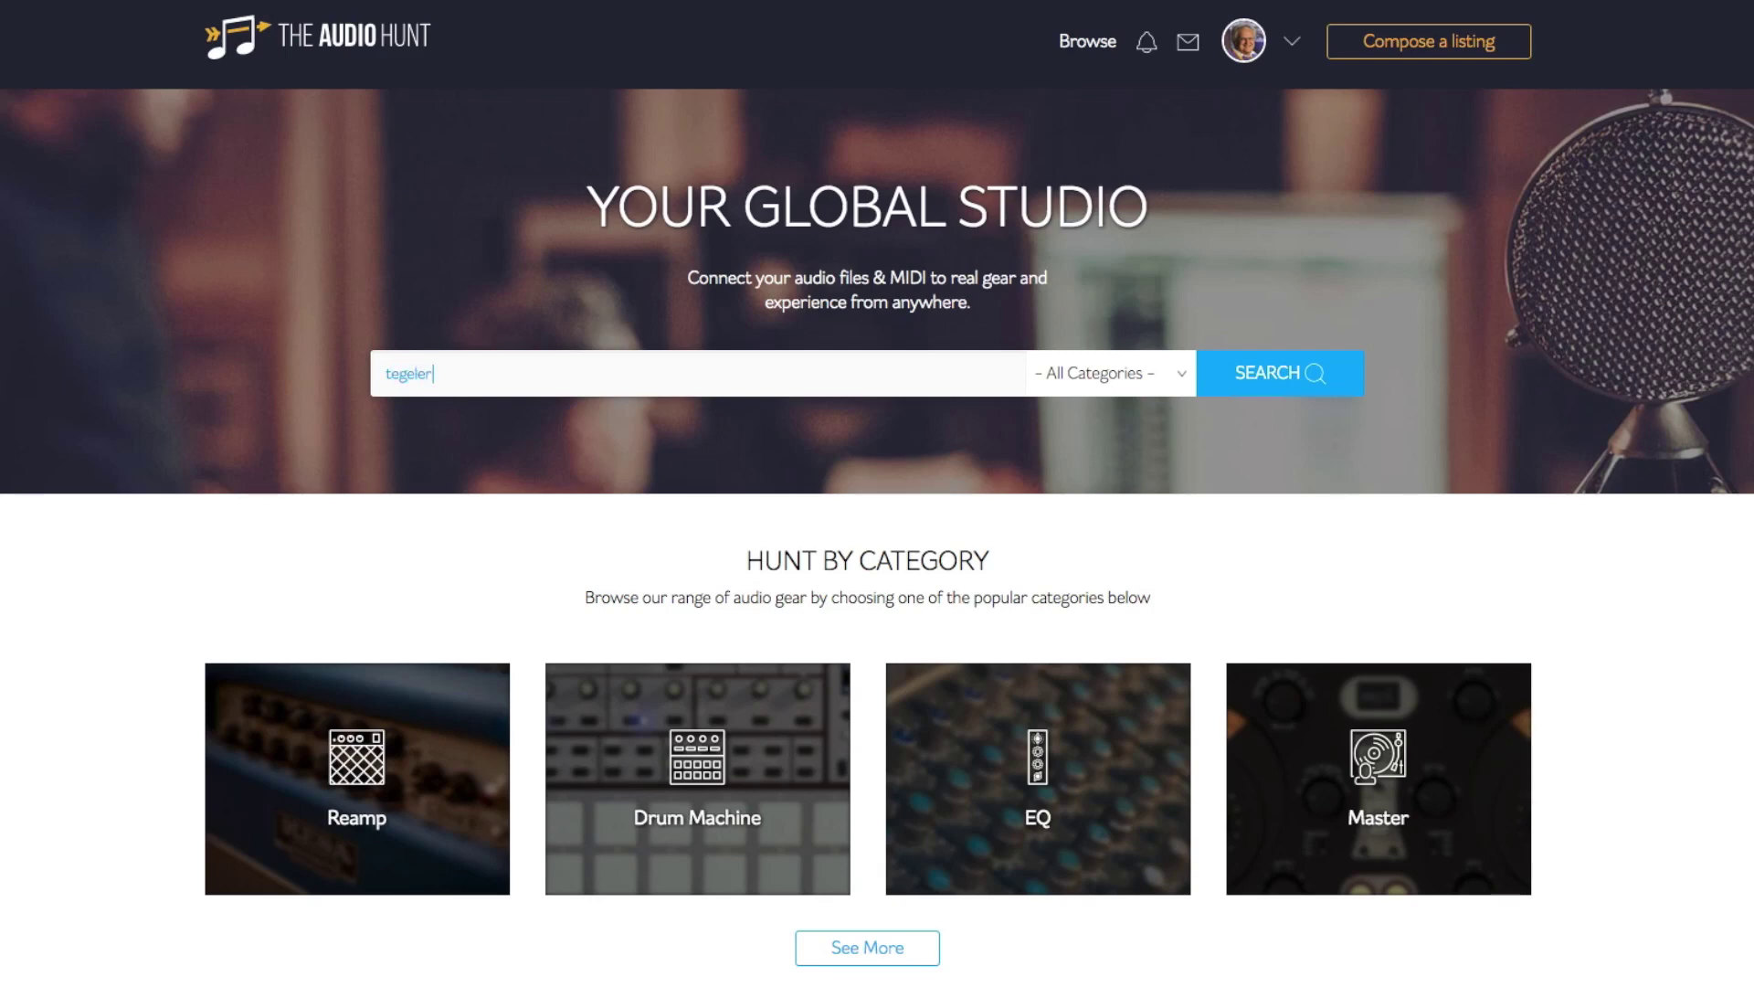
left_click(1292, 377)
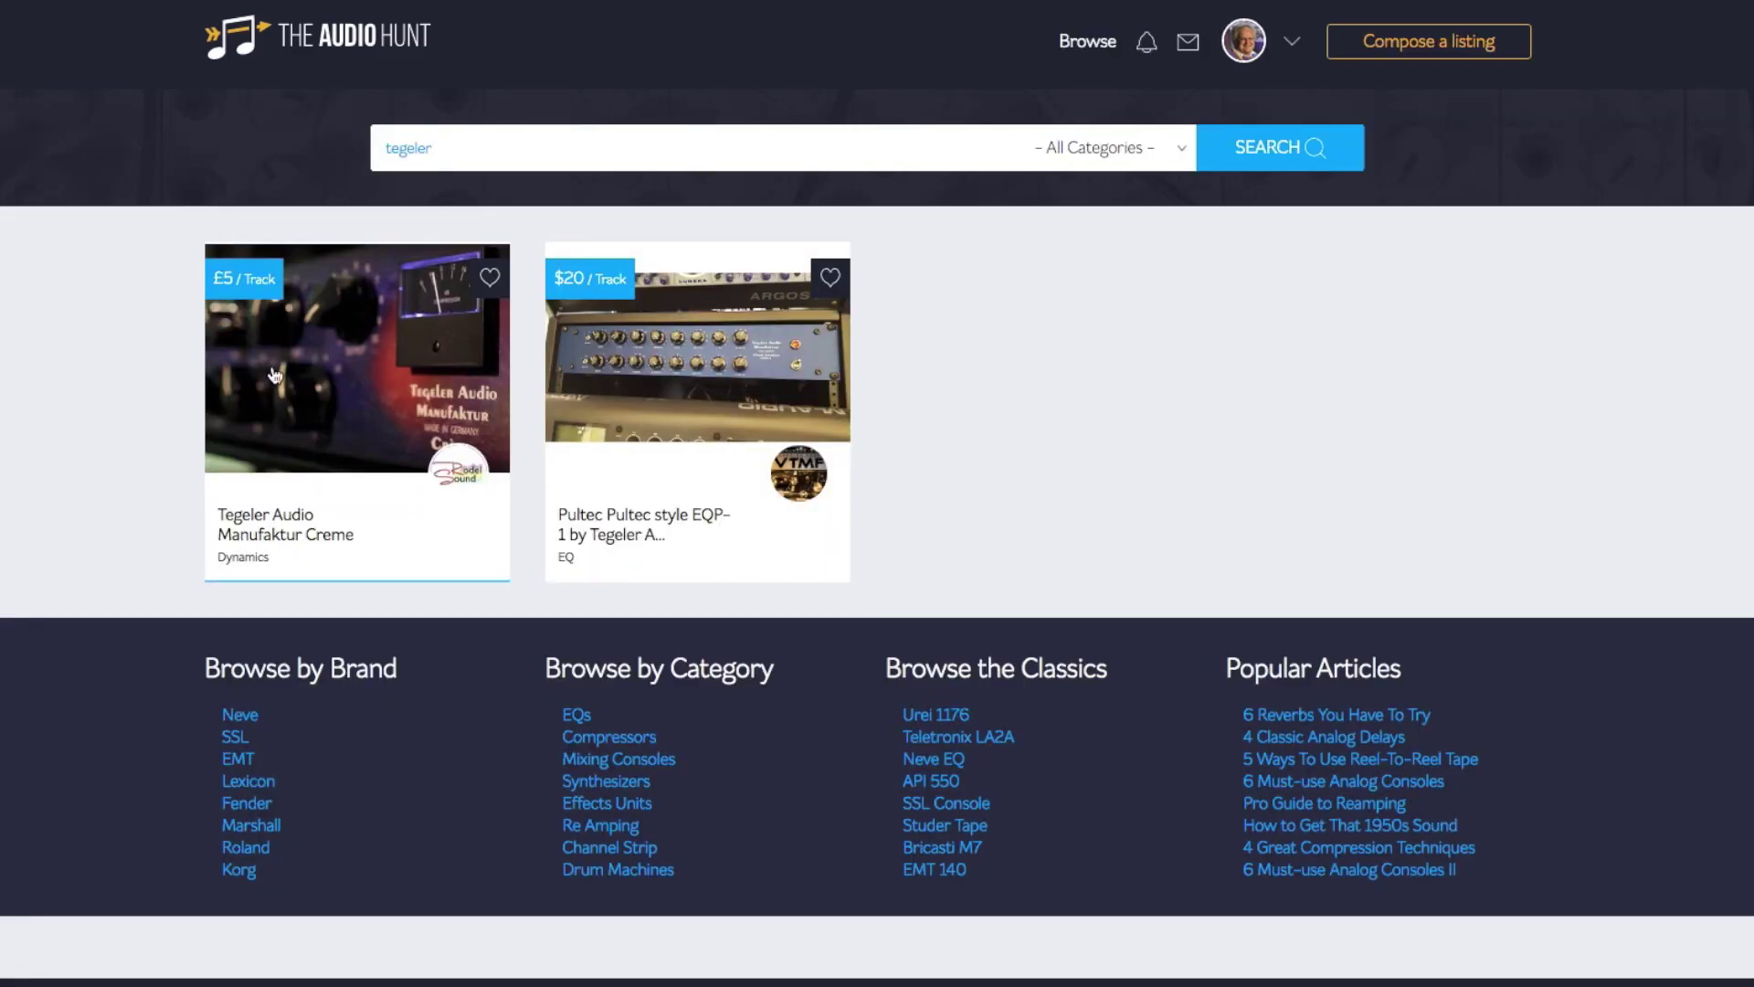
- Open the Creme listing and write Dan a note asking to process the vocal with the Tegeler
left_click(331, 417)
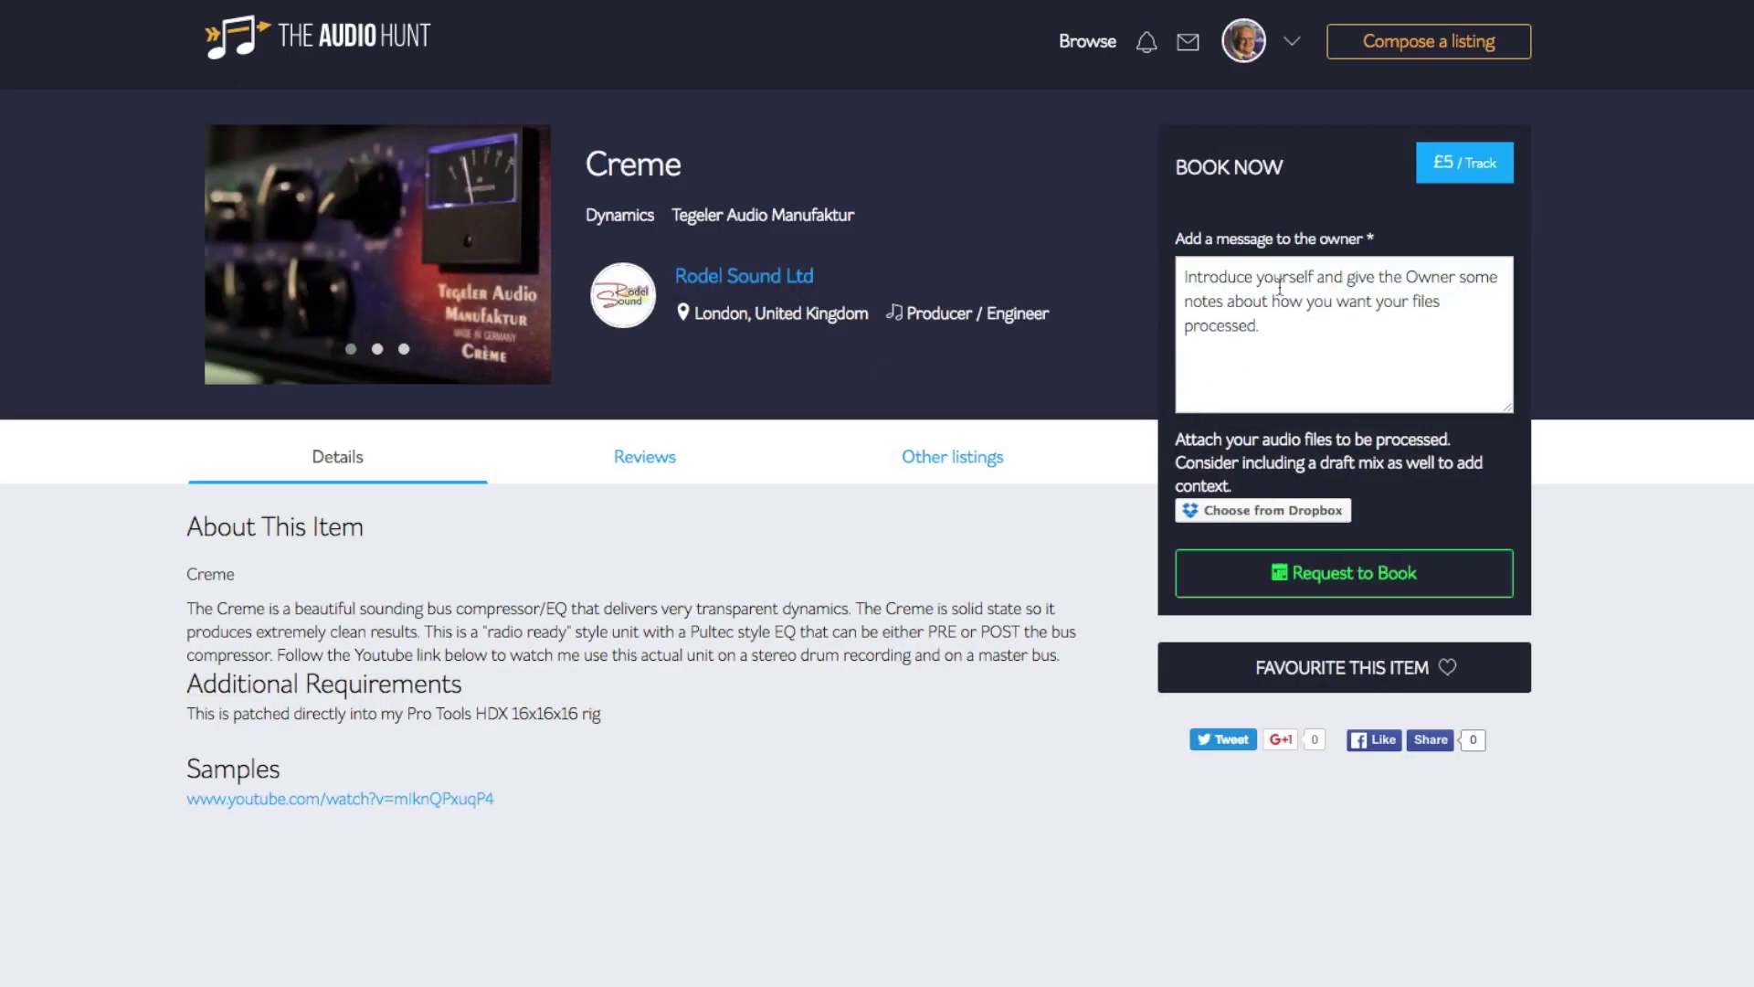
left_click(1213, 283)
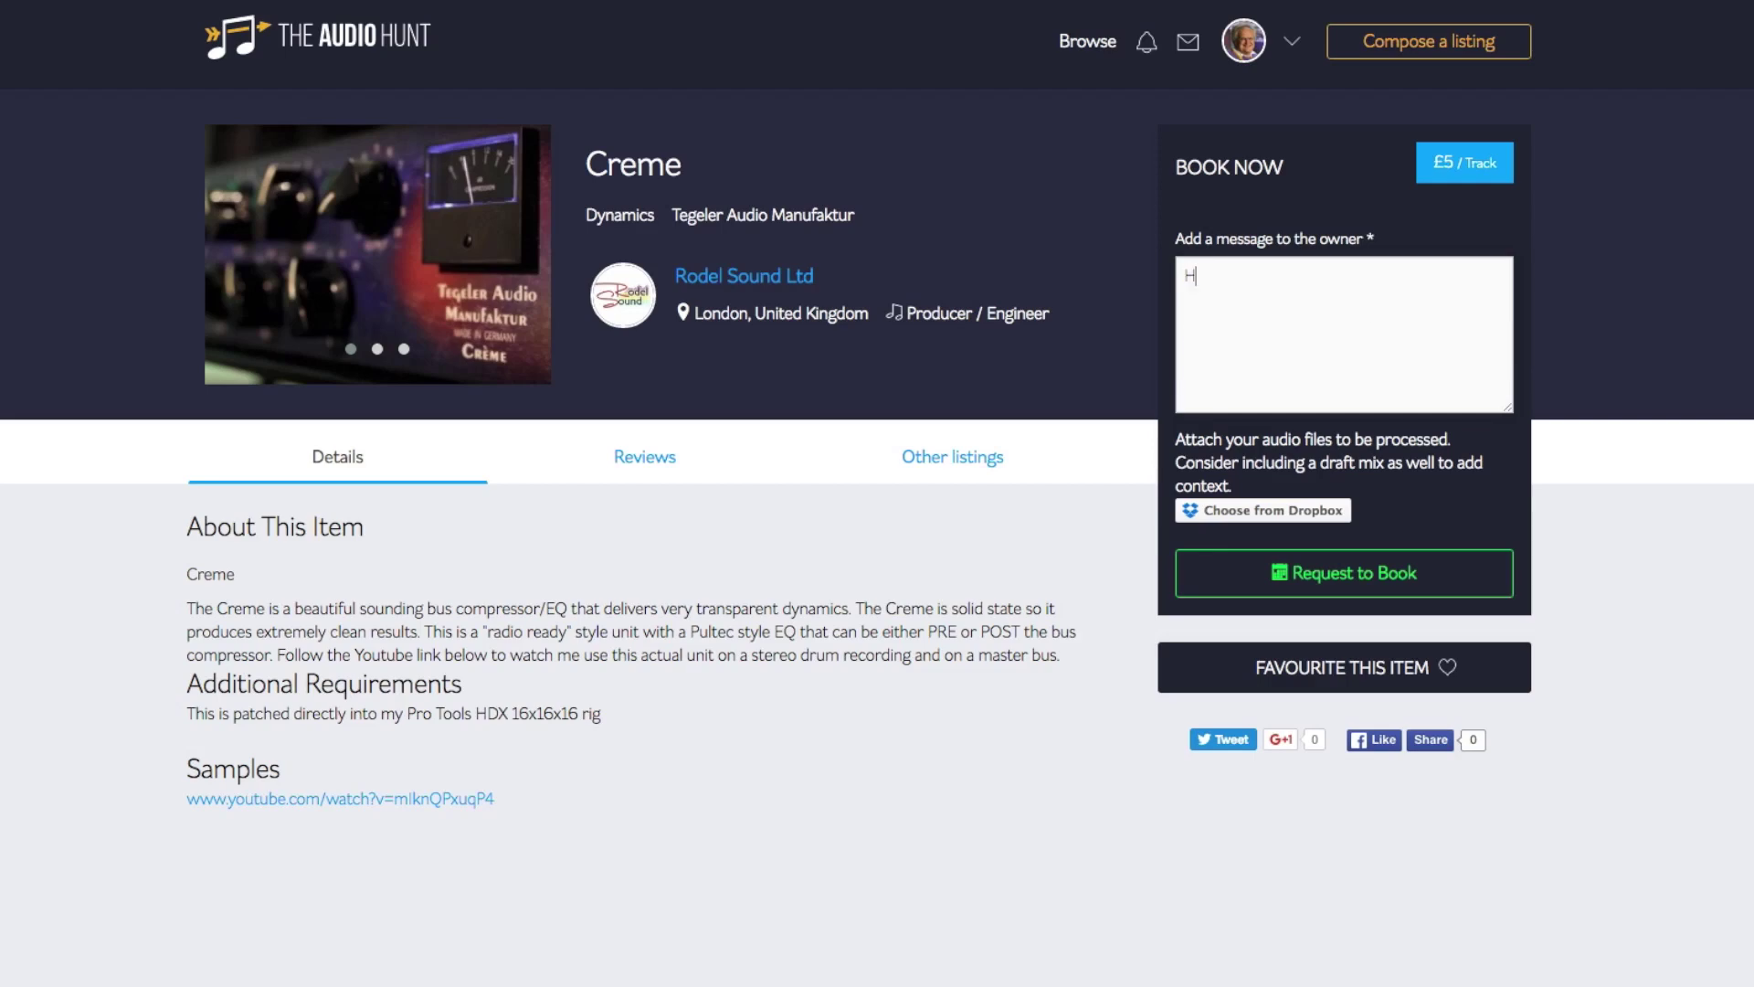
type("Hi Dan,  Here is a vocal track that I would like you to process with your Tegeler. Please contain the dynamics and also add some air into it too please.")
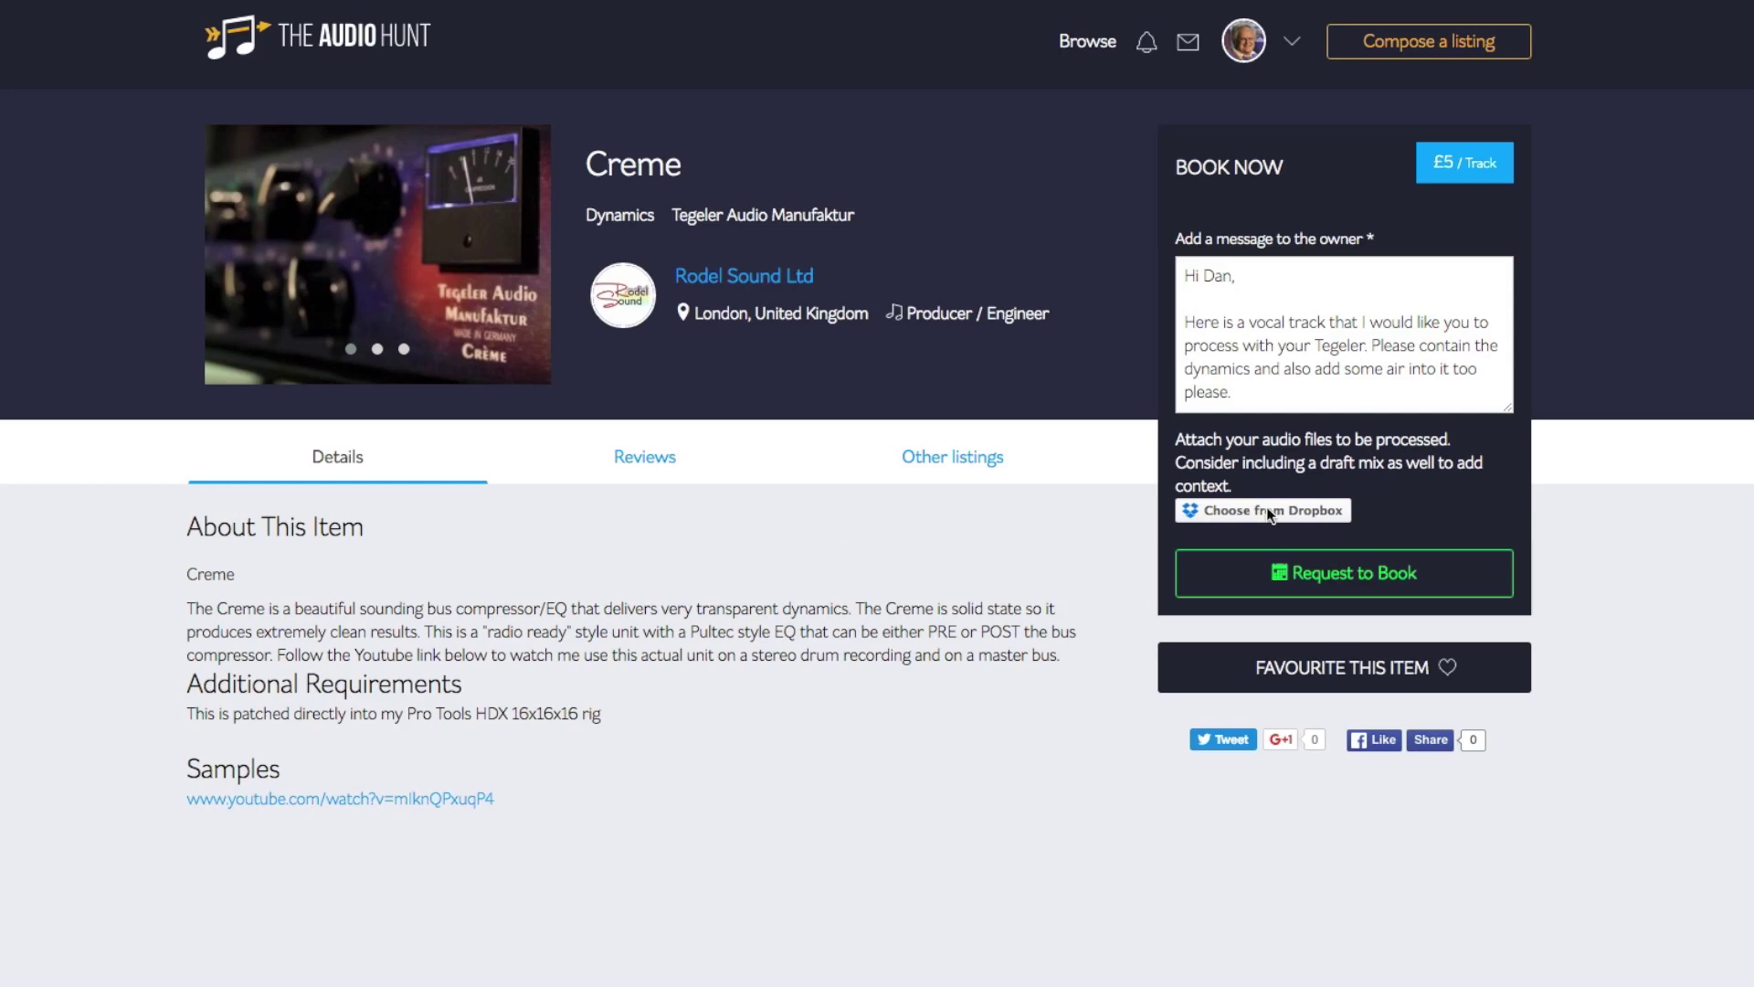
- Attach the exported vocal WAV from Dropbox and send the booking request
left_click(1266, 510)
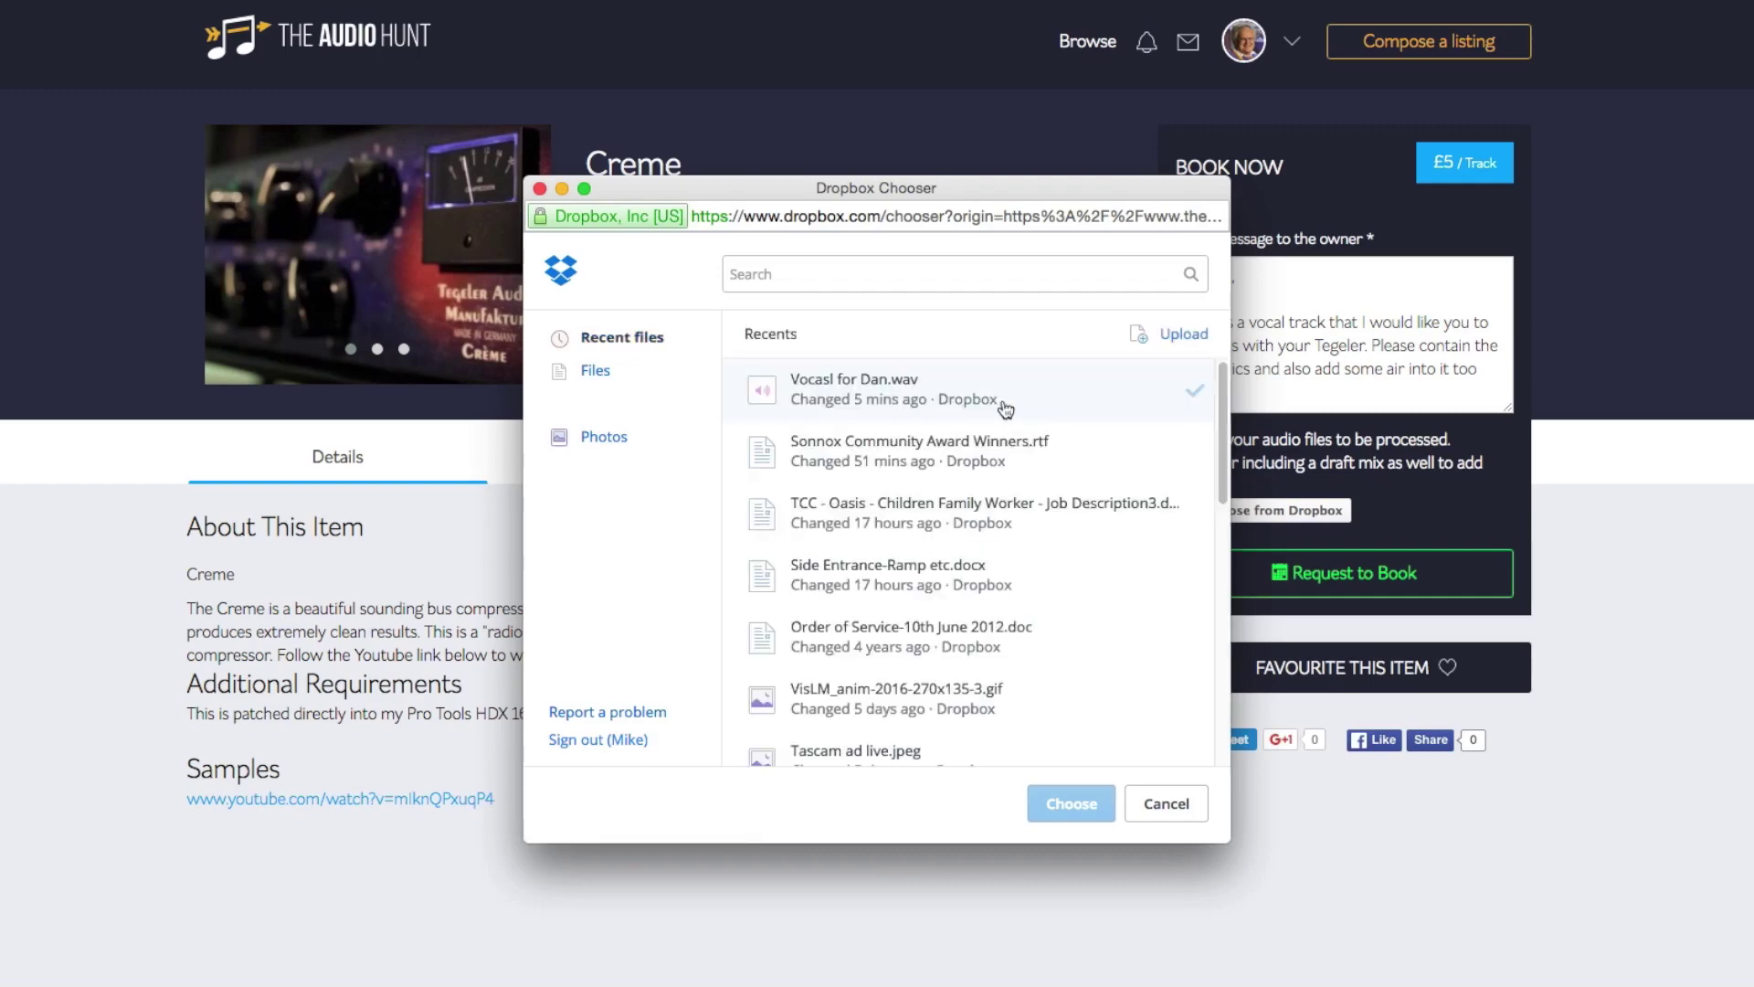
left_click(859, 391)
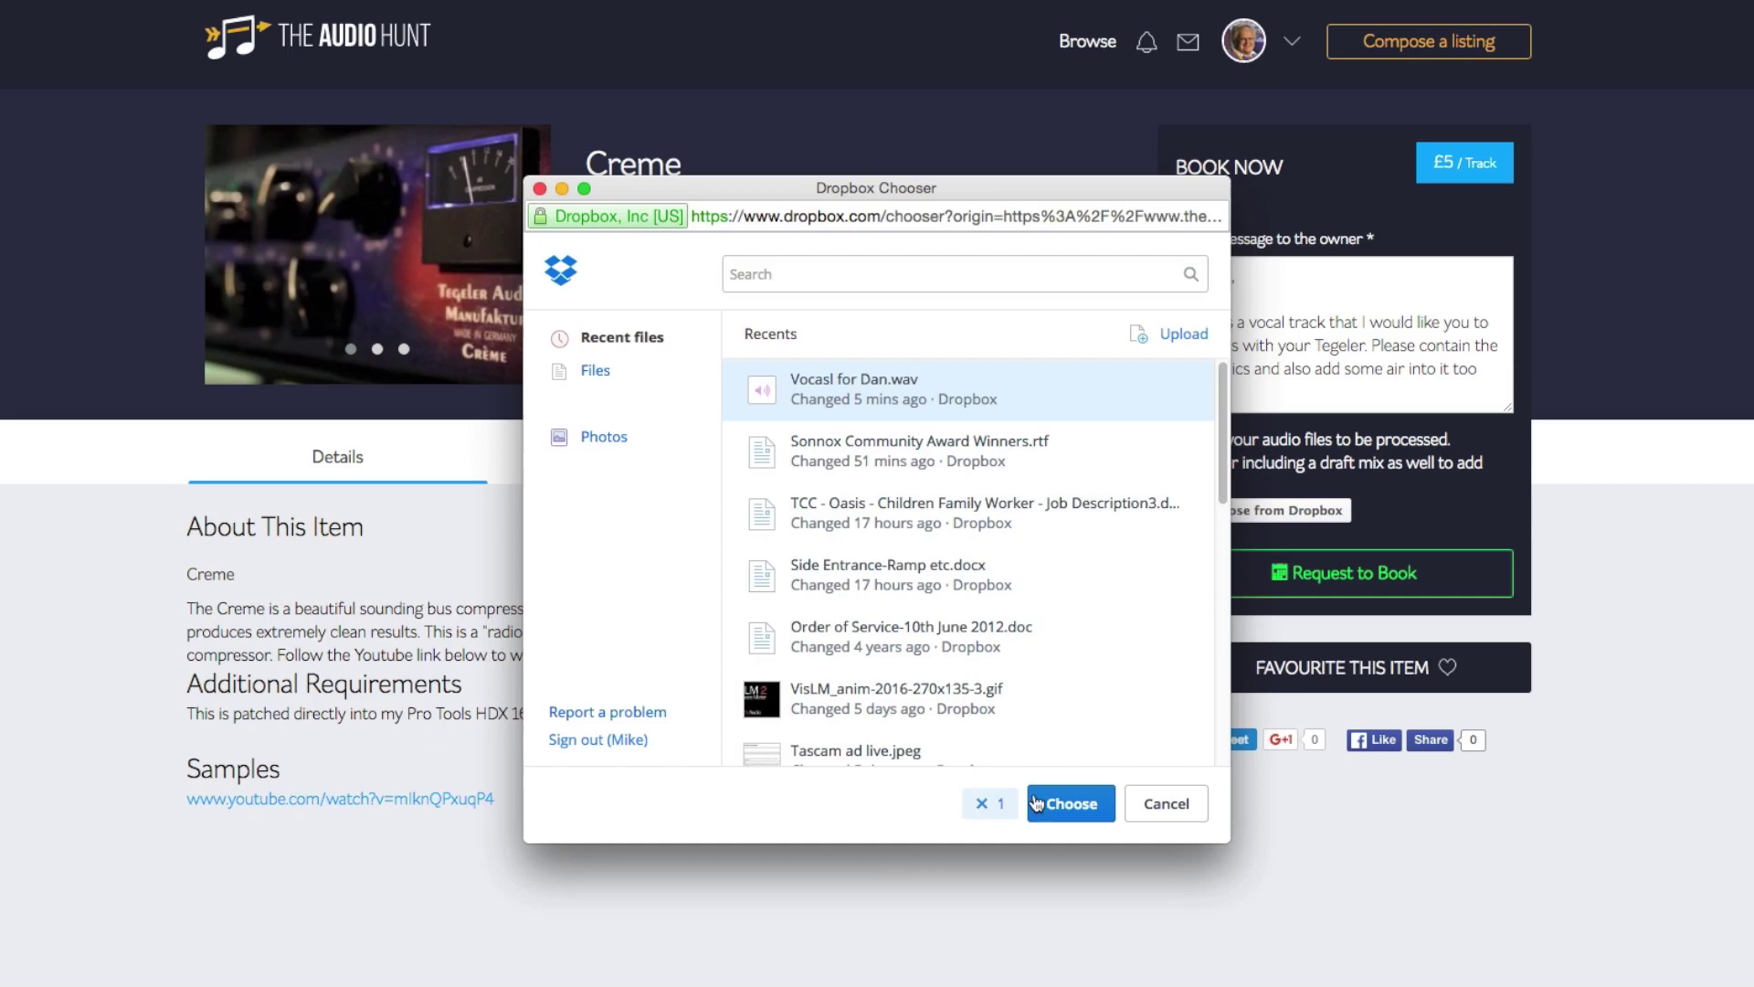
left_click(1067, 803)
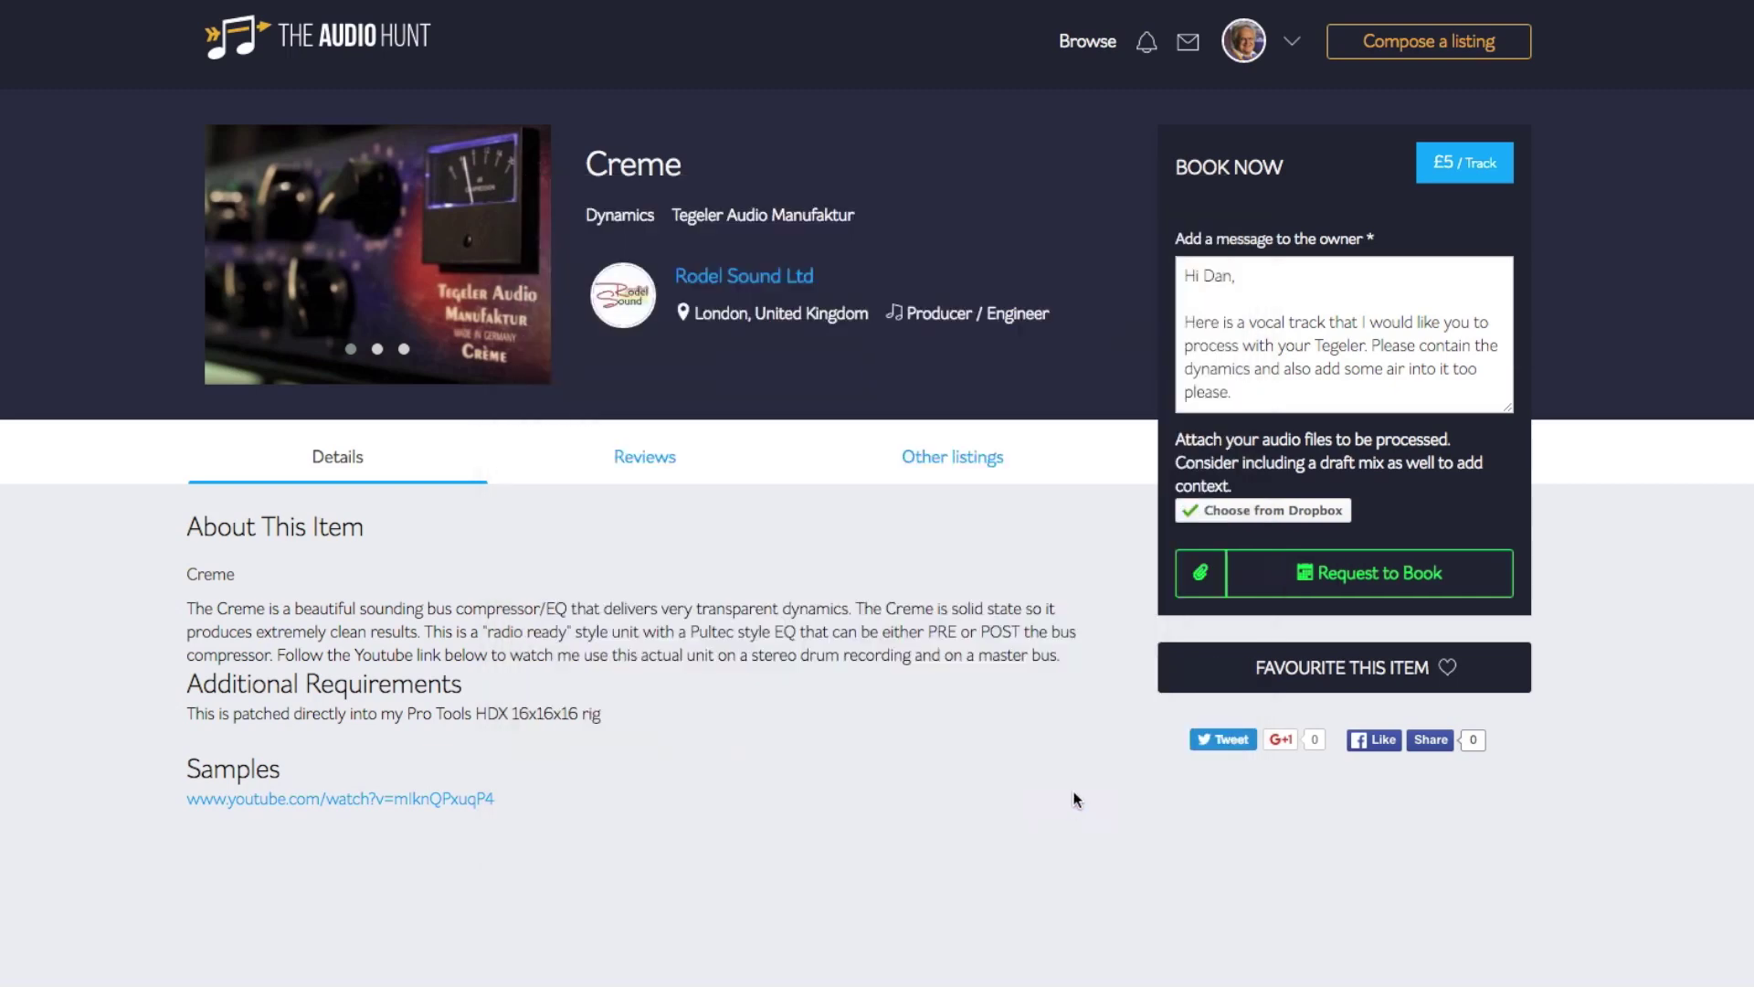
left_click(1336, 572)
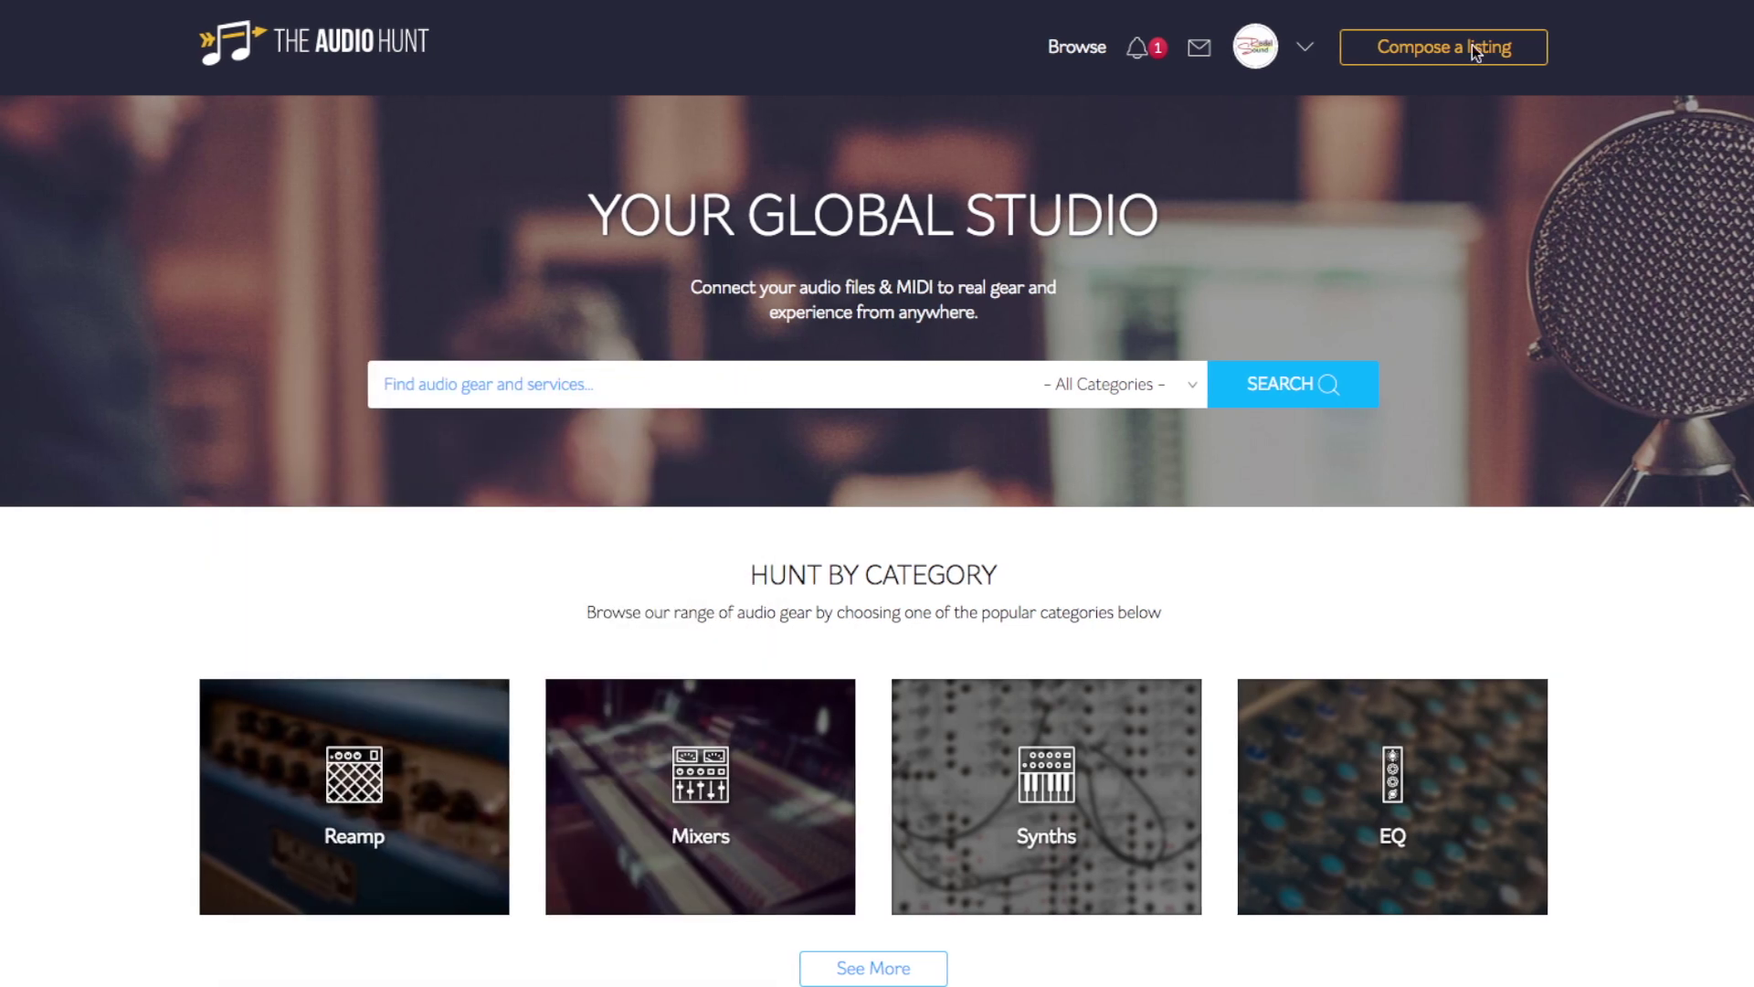
- From the dashboard, set pending booking #9190 to Approved at 5 Great British Pounds and update it
left_click(1156, 57)
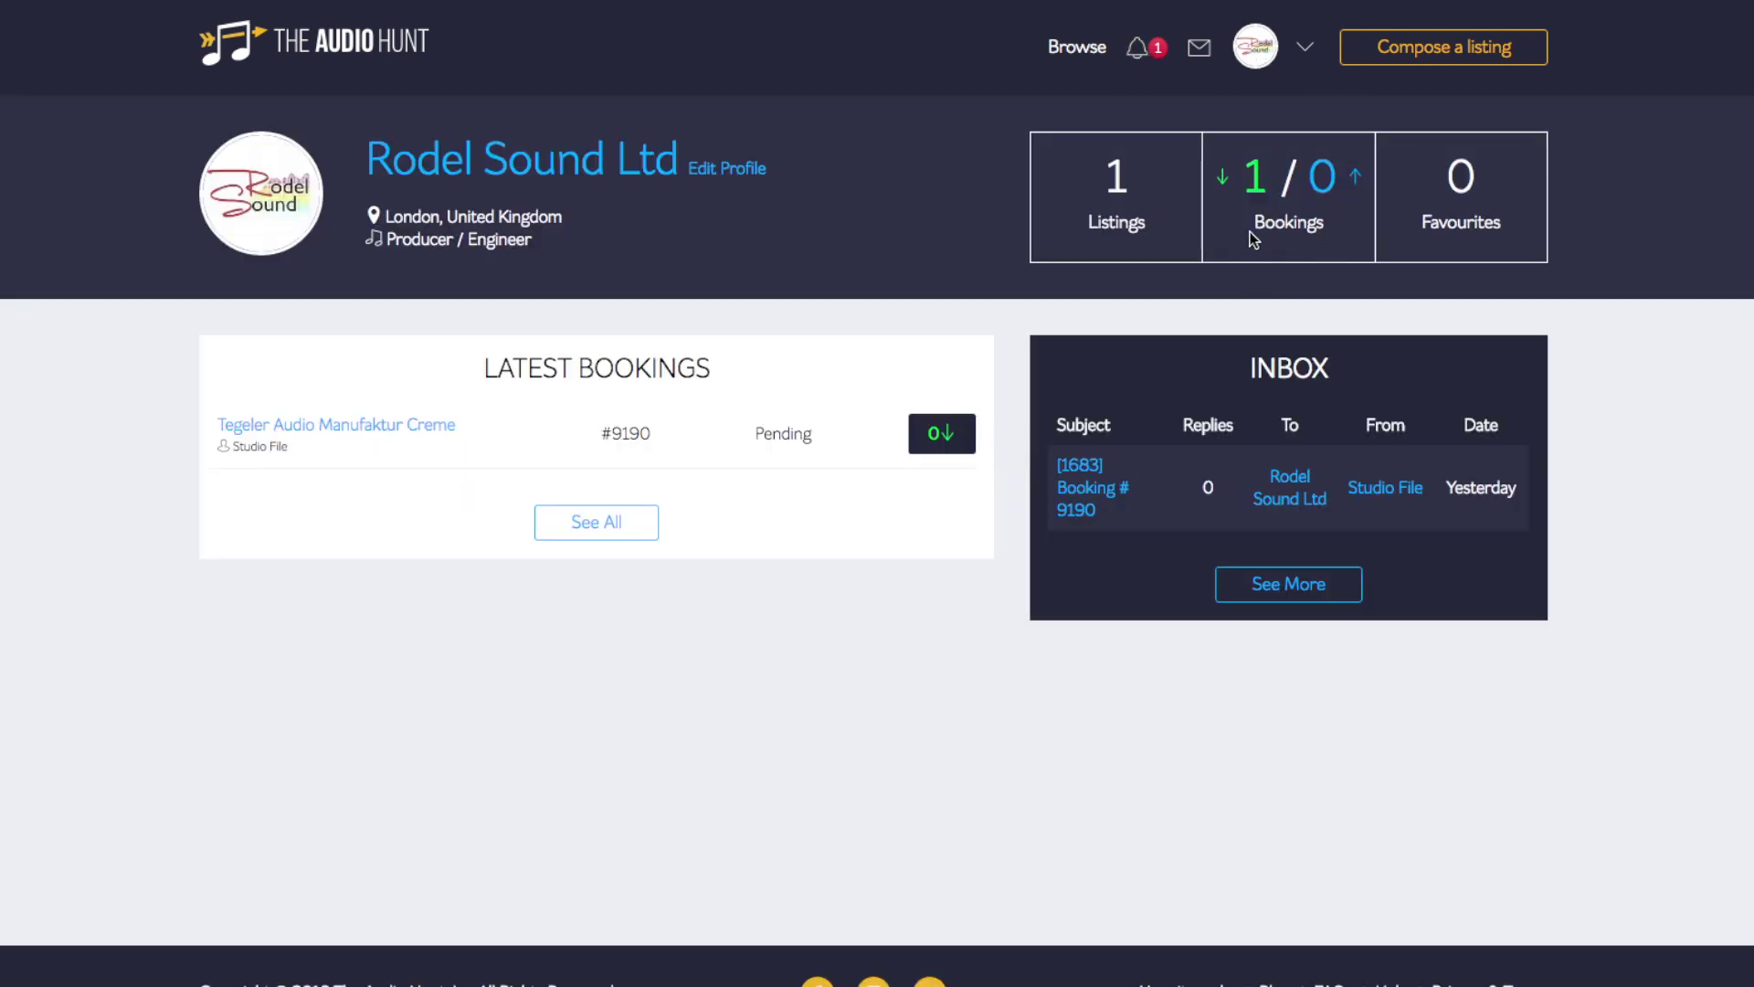
left_click(385, 426)
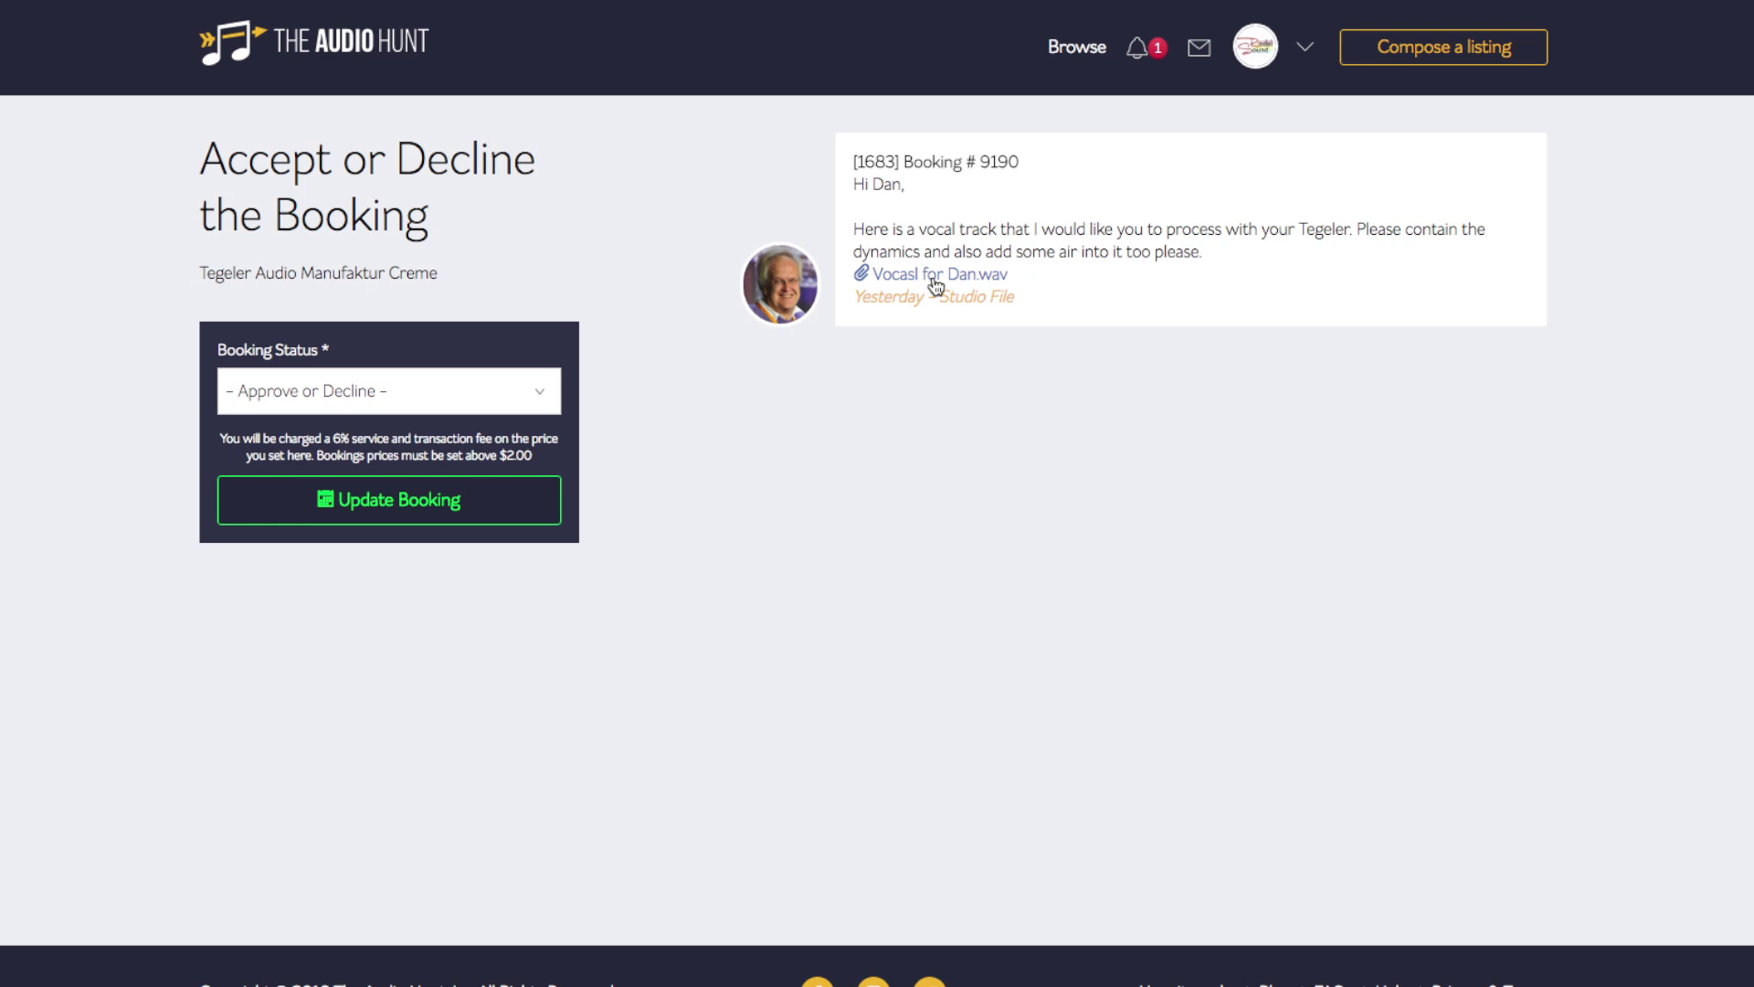
left_click(402, 391)
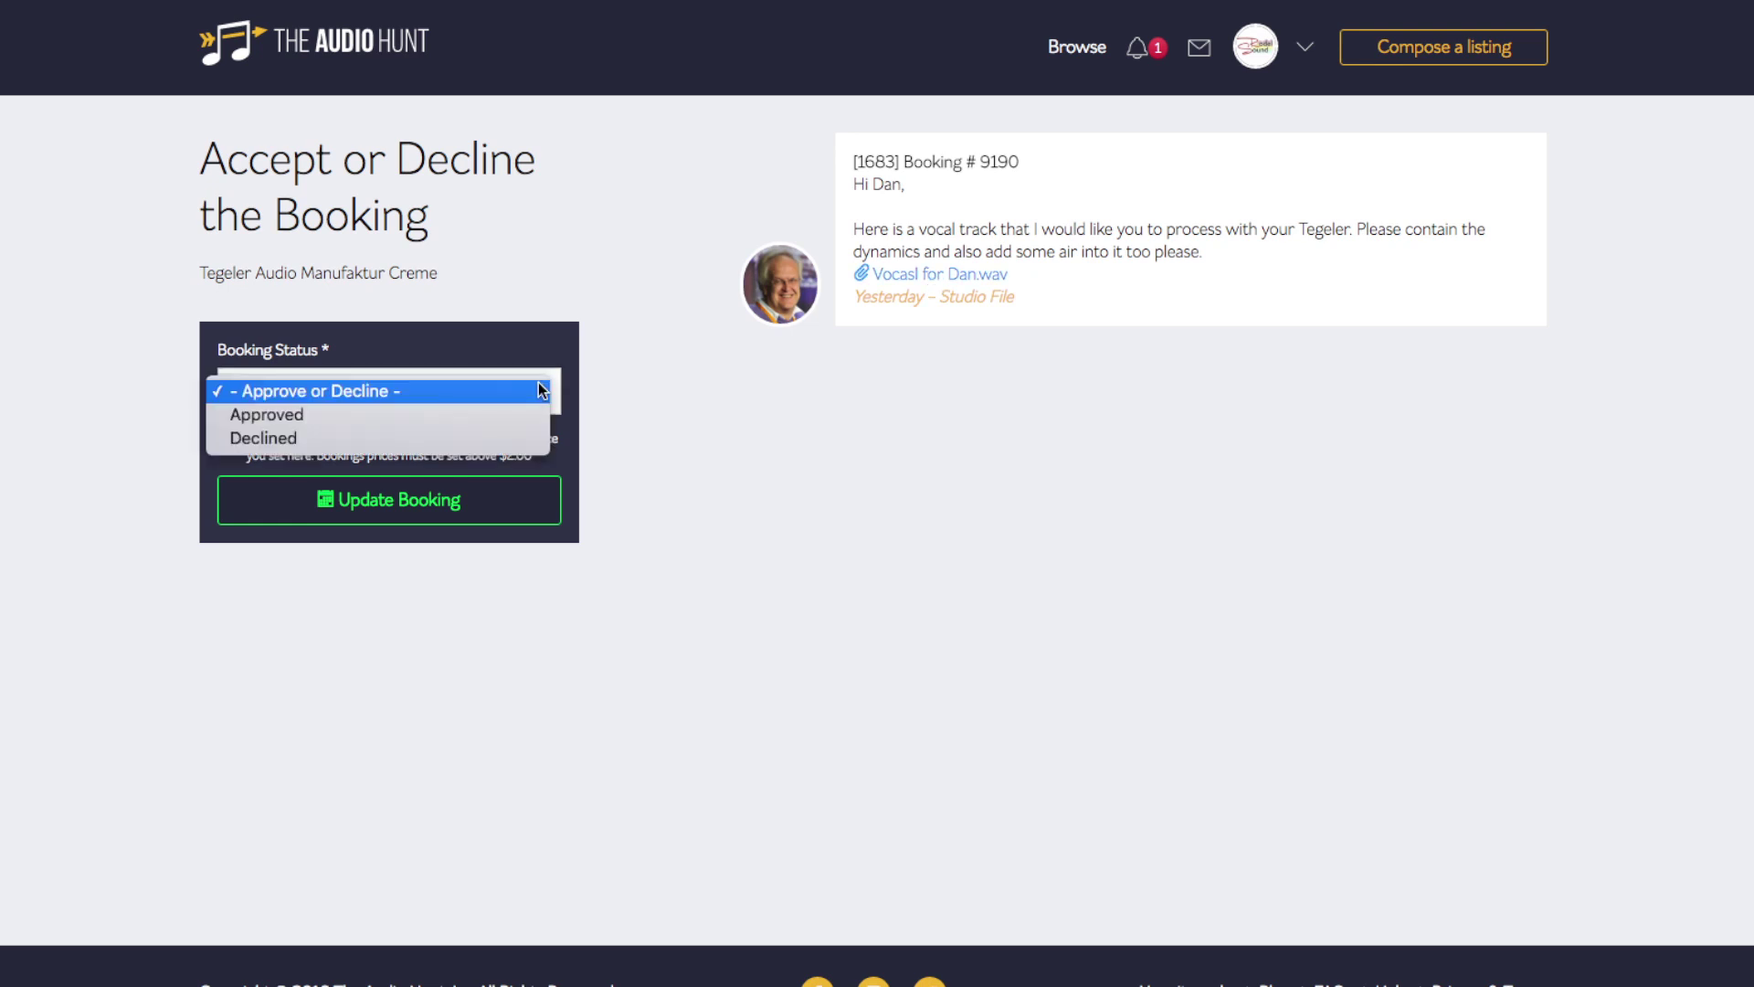
left_click(404, 418)
left_click(435, 481)
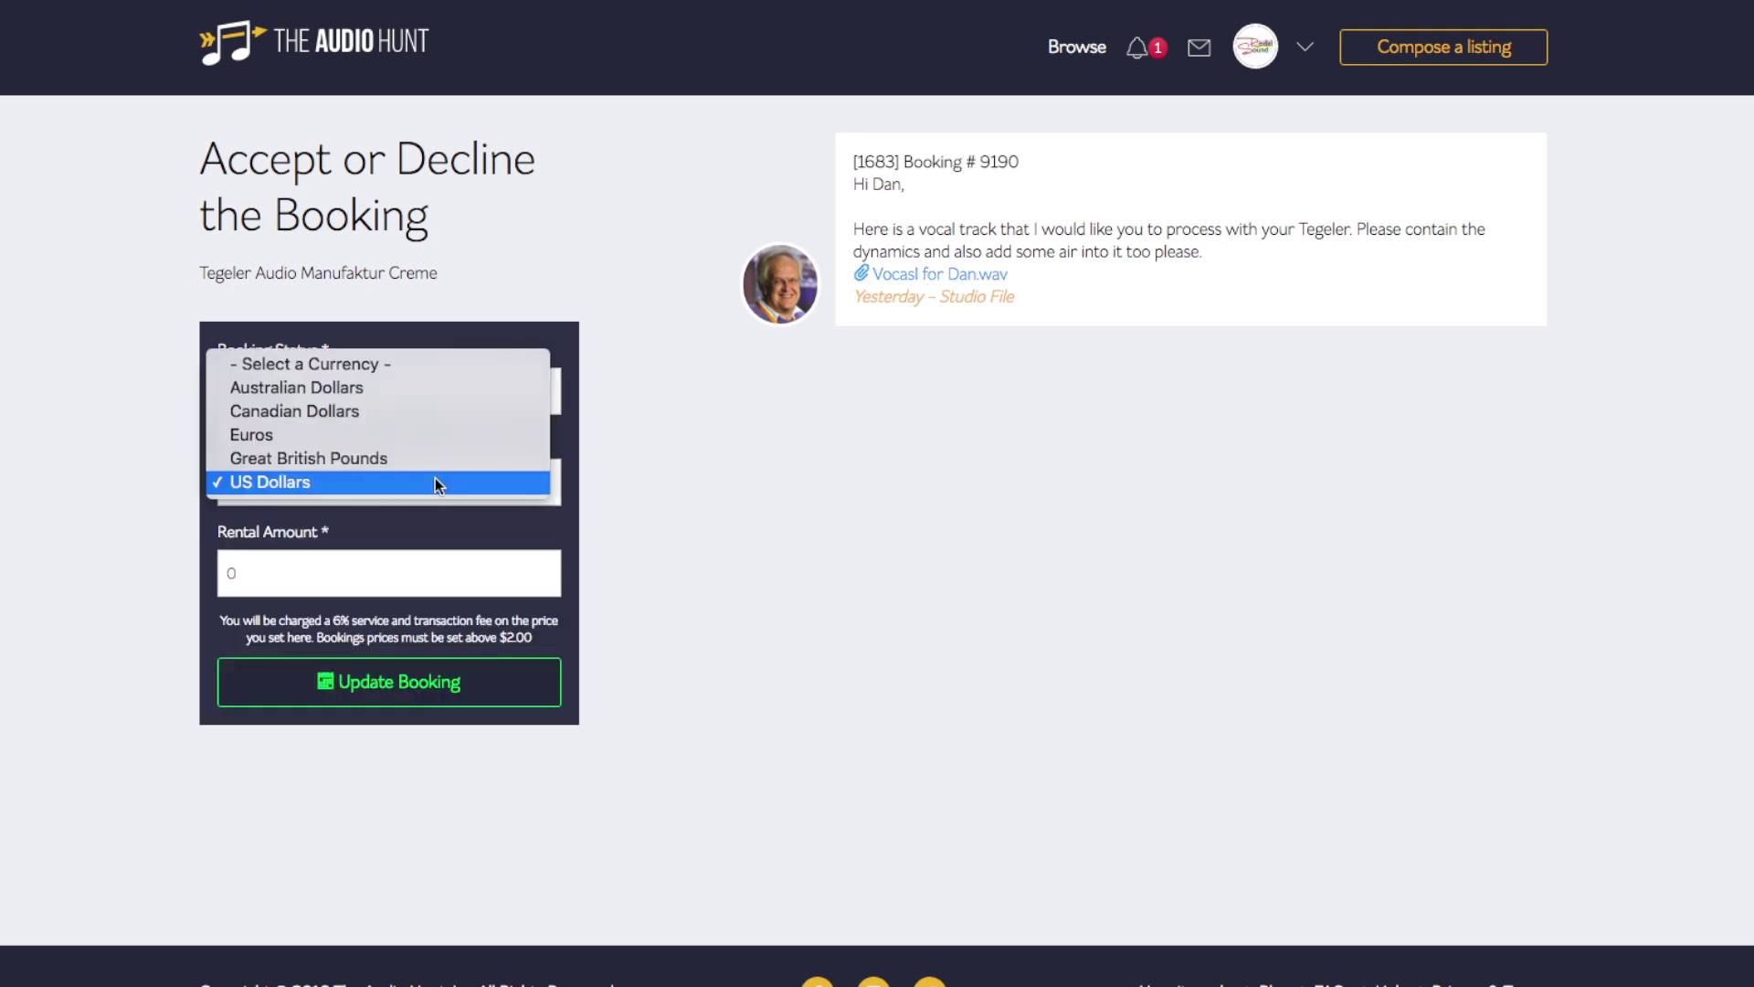
left_click(325, 579)
double_click(325, 581)
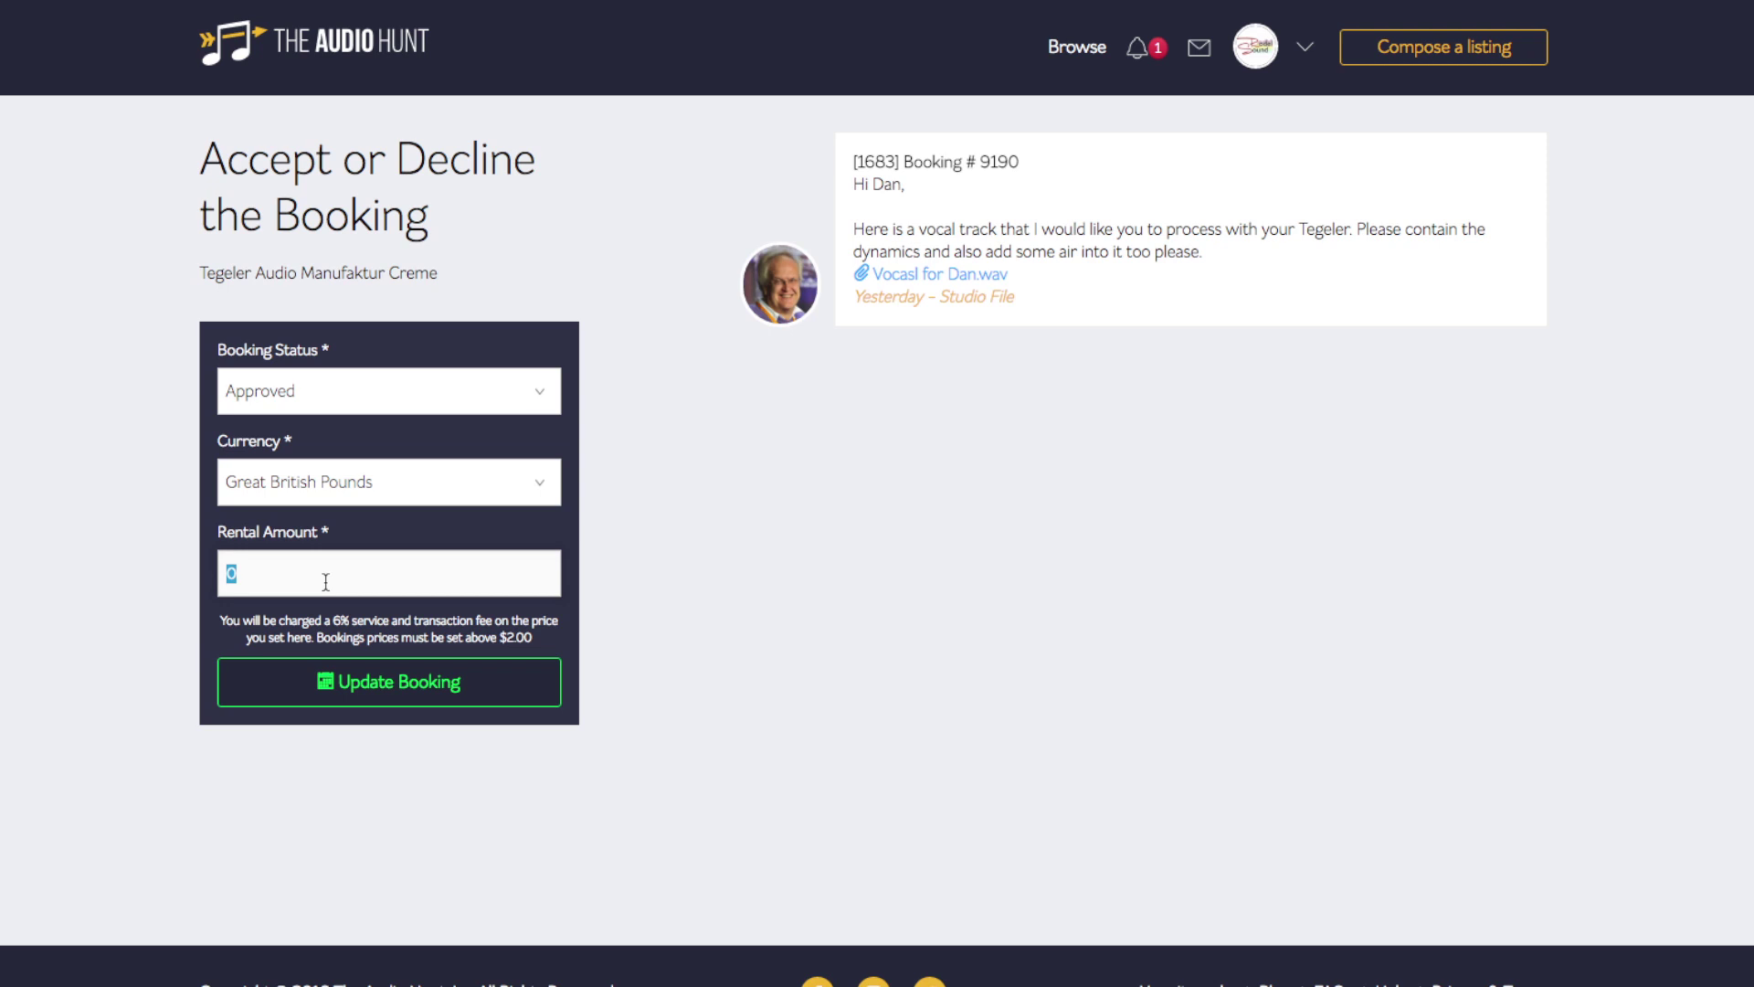
type("5")
left_click(412, 691)
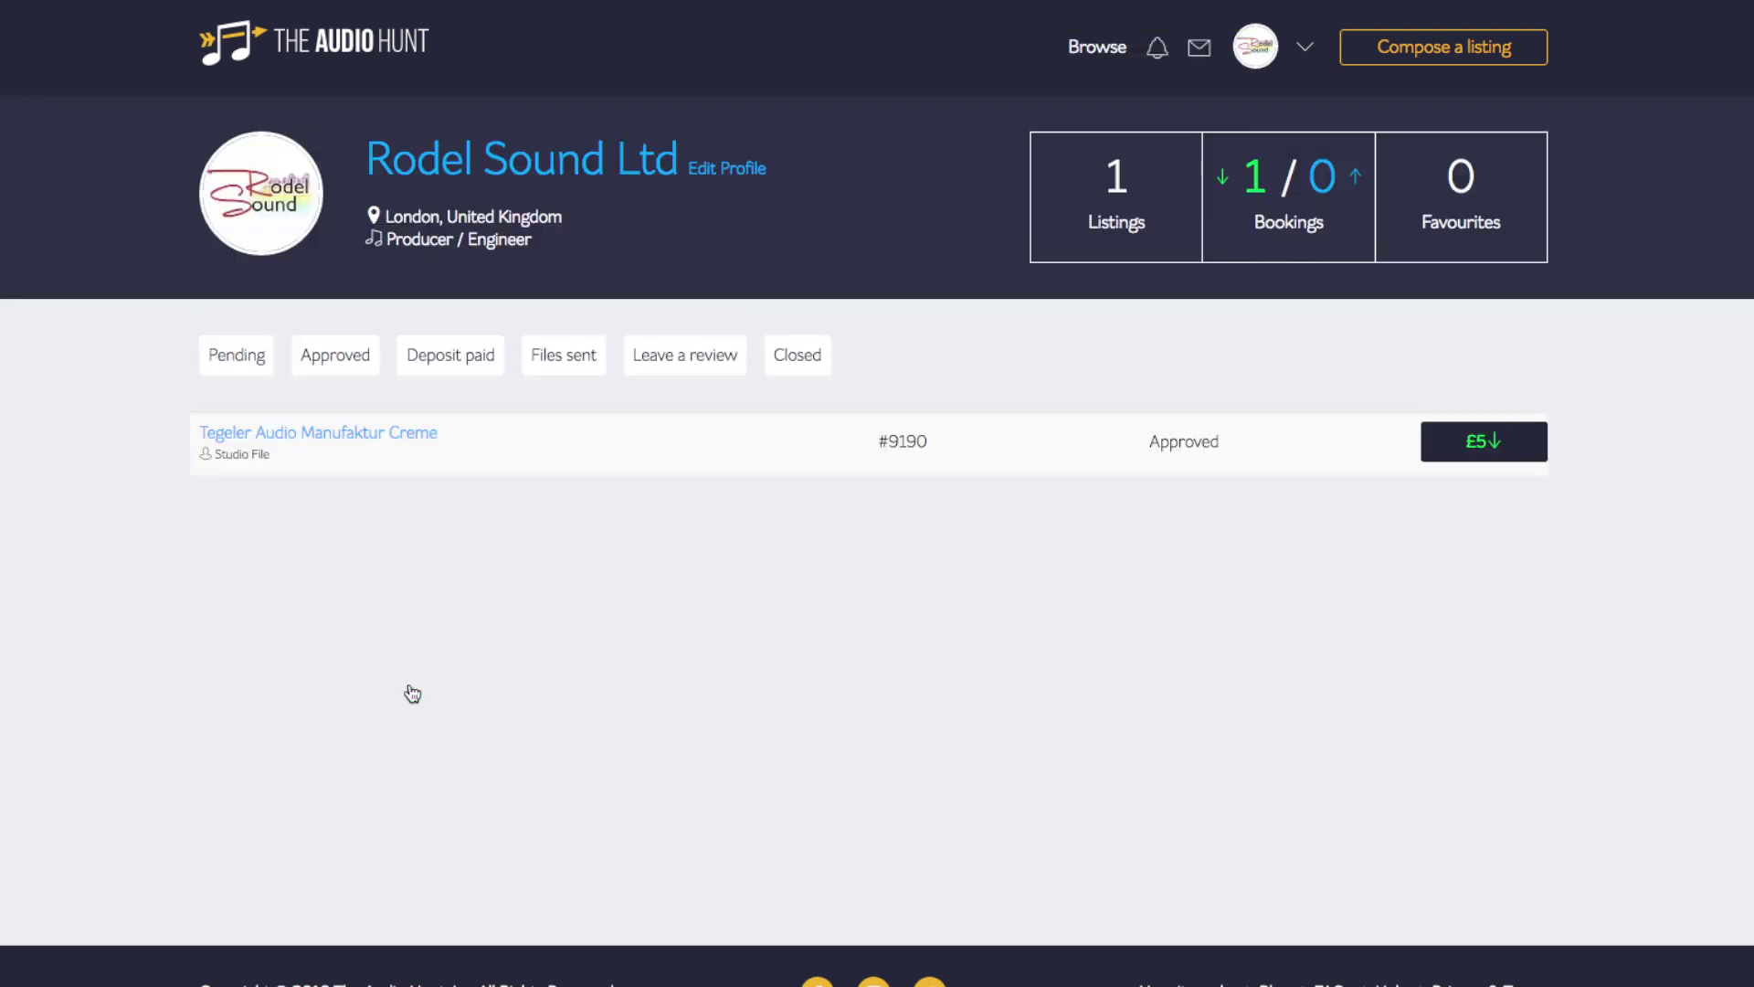
- Reply 'Got your file, expect it later today' in the booking #9190 message thread
left_click(400, 437)
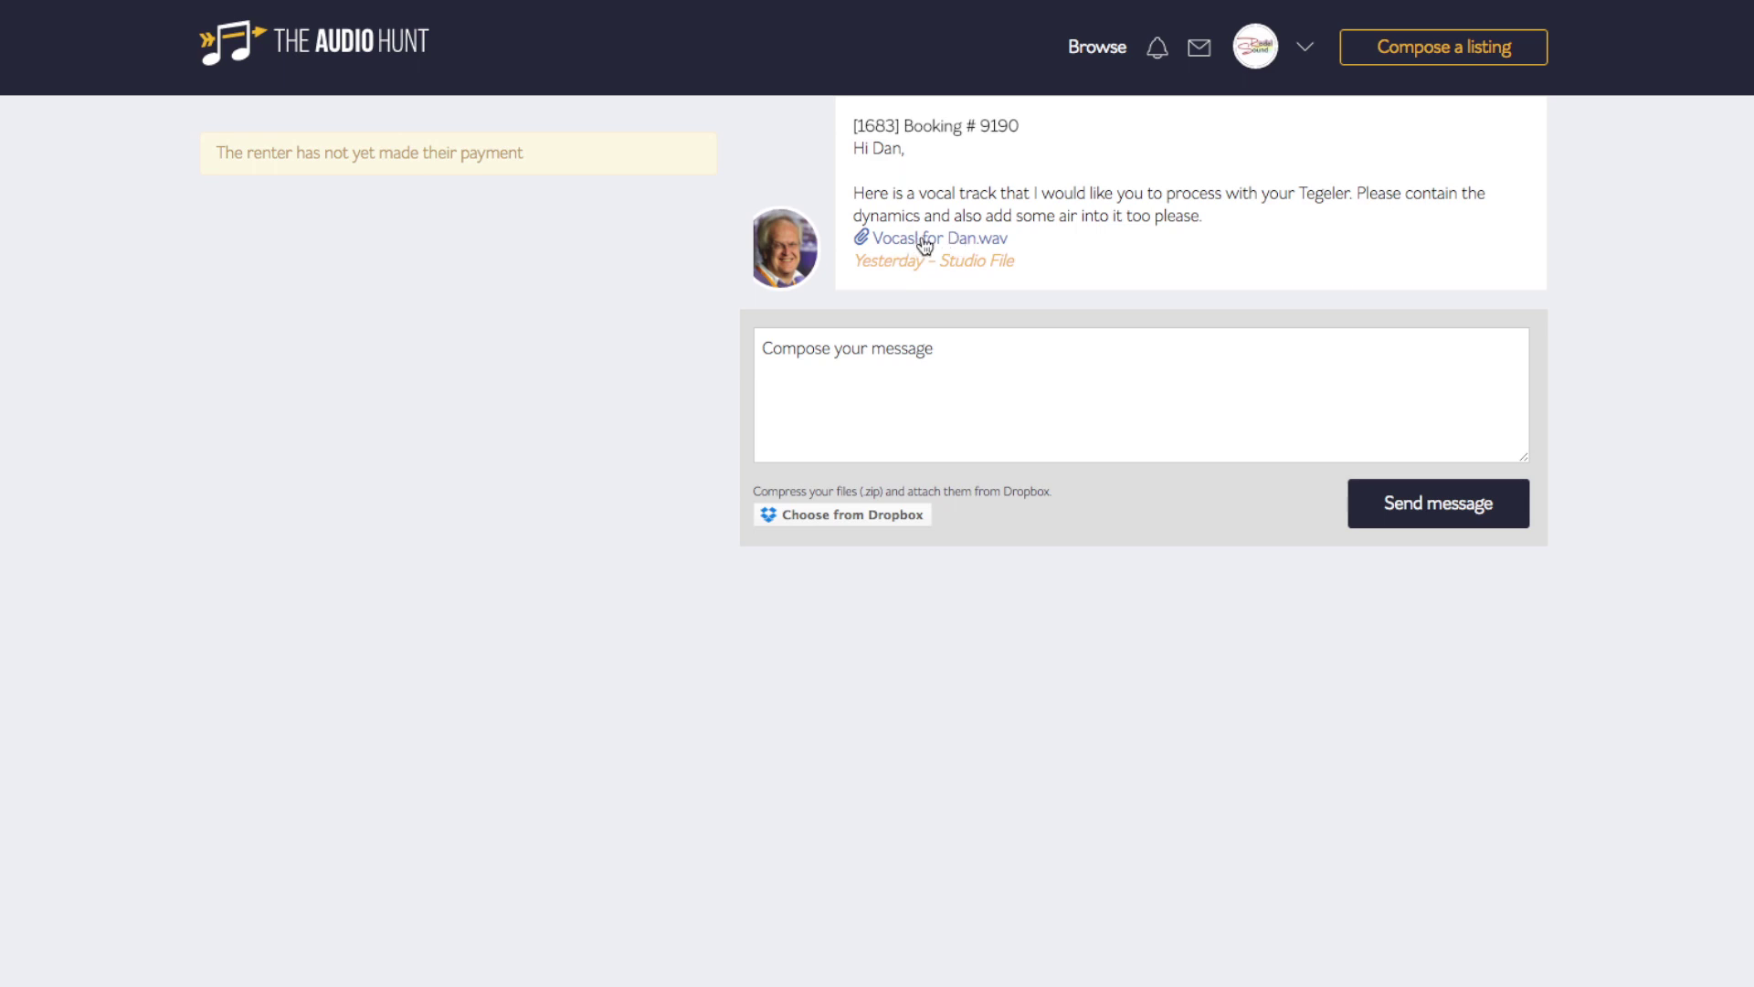
left_click(952, 348)
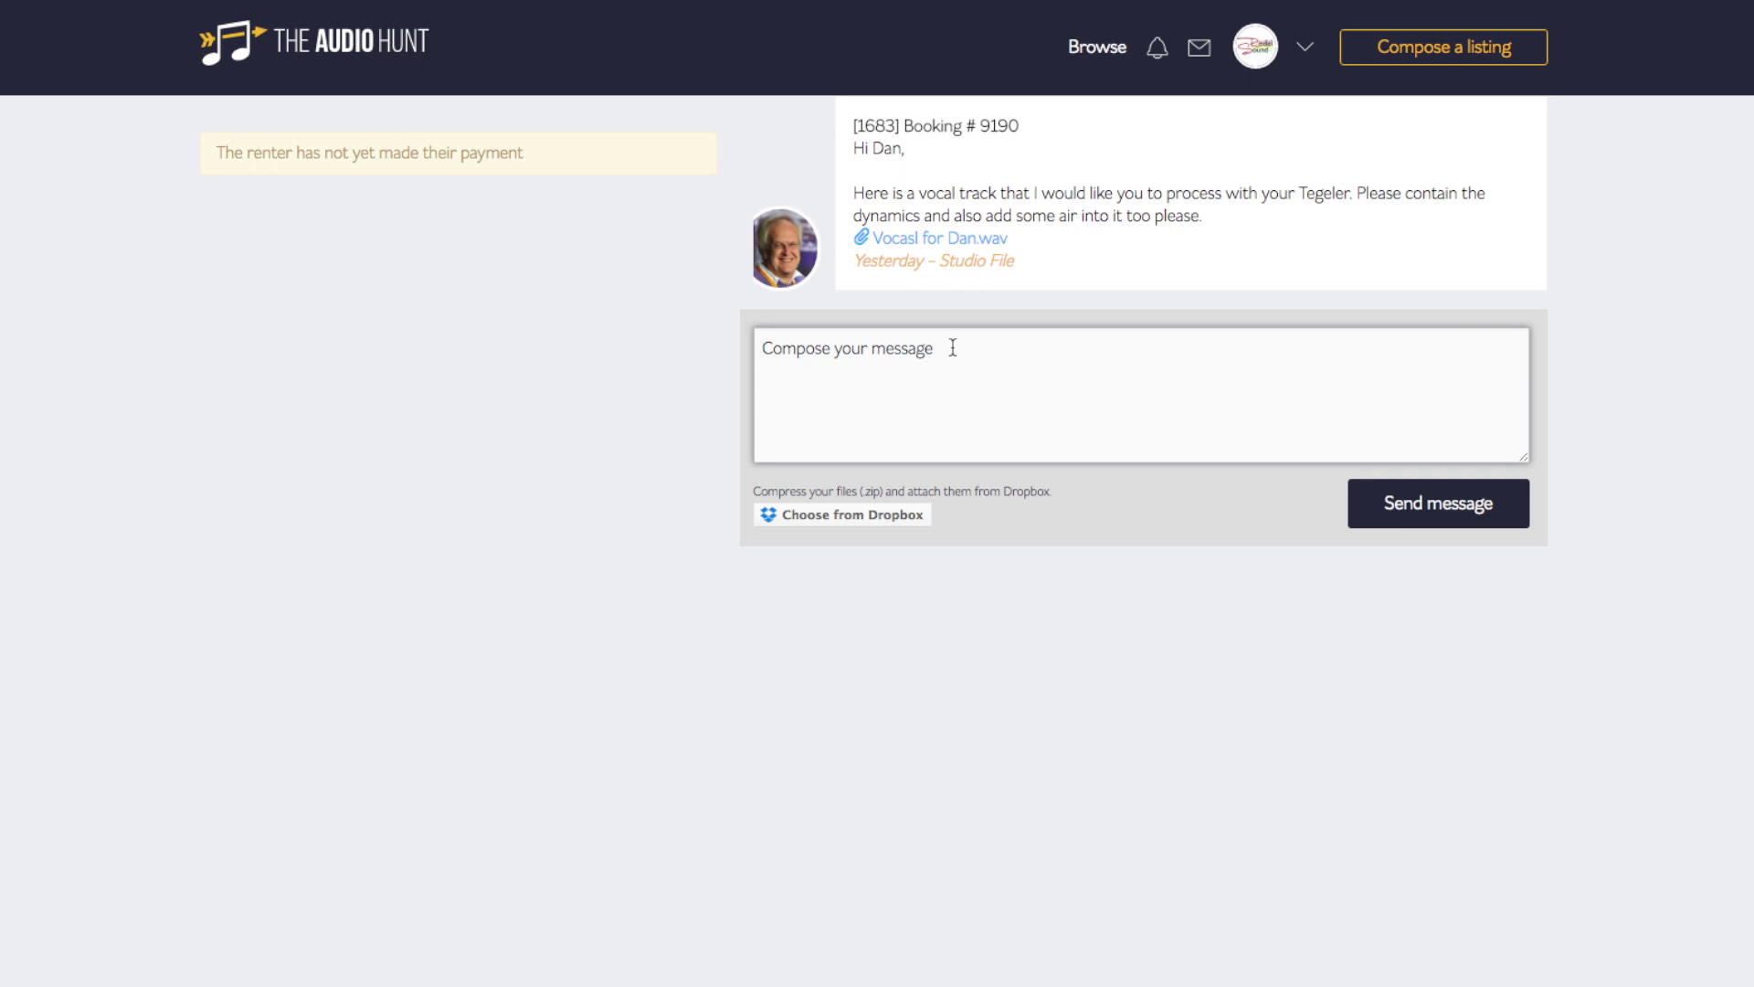
type("Got your file, expce")
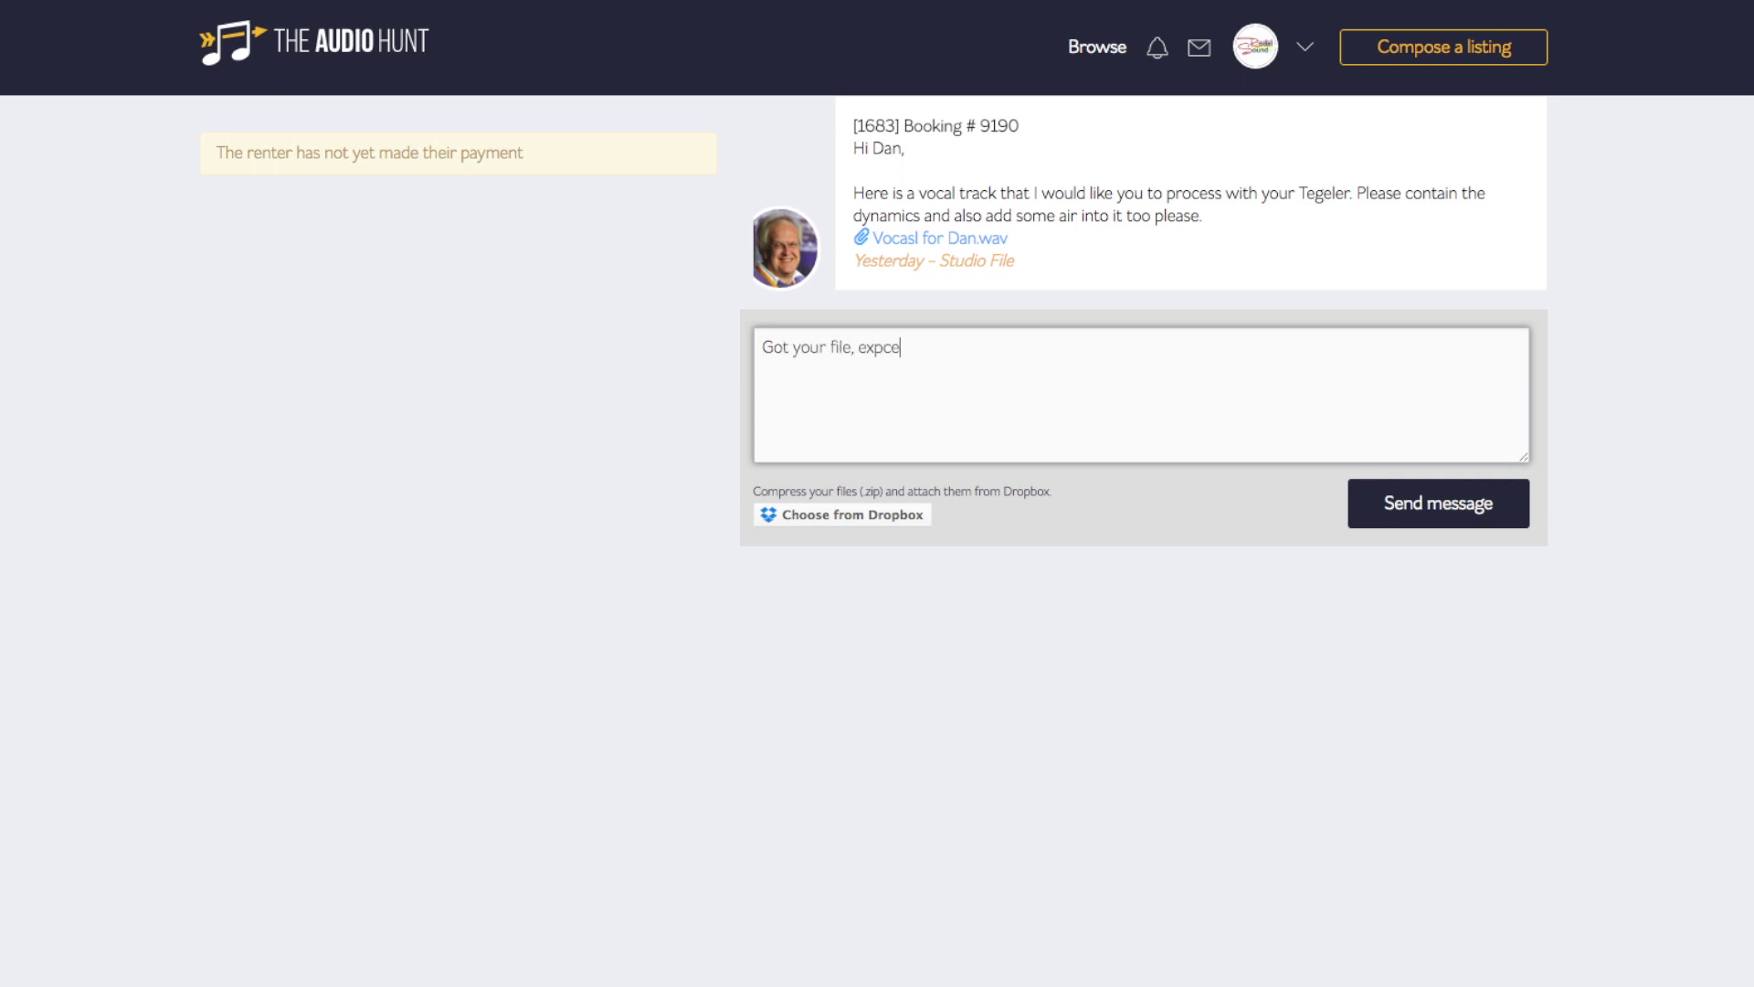
key("BackSpace")
key("BackSpace")
type("ect it later today")
left_click(1383, 484)
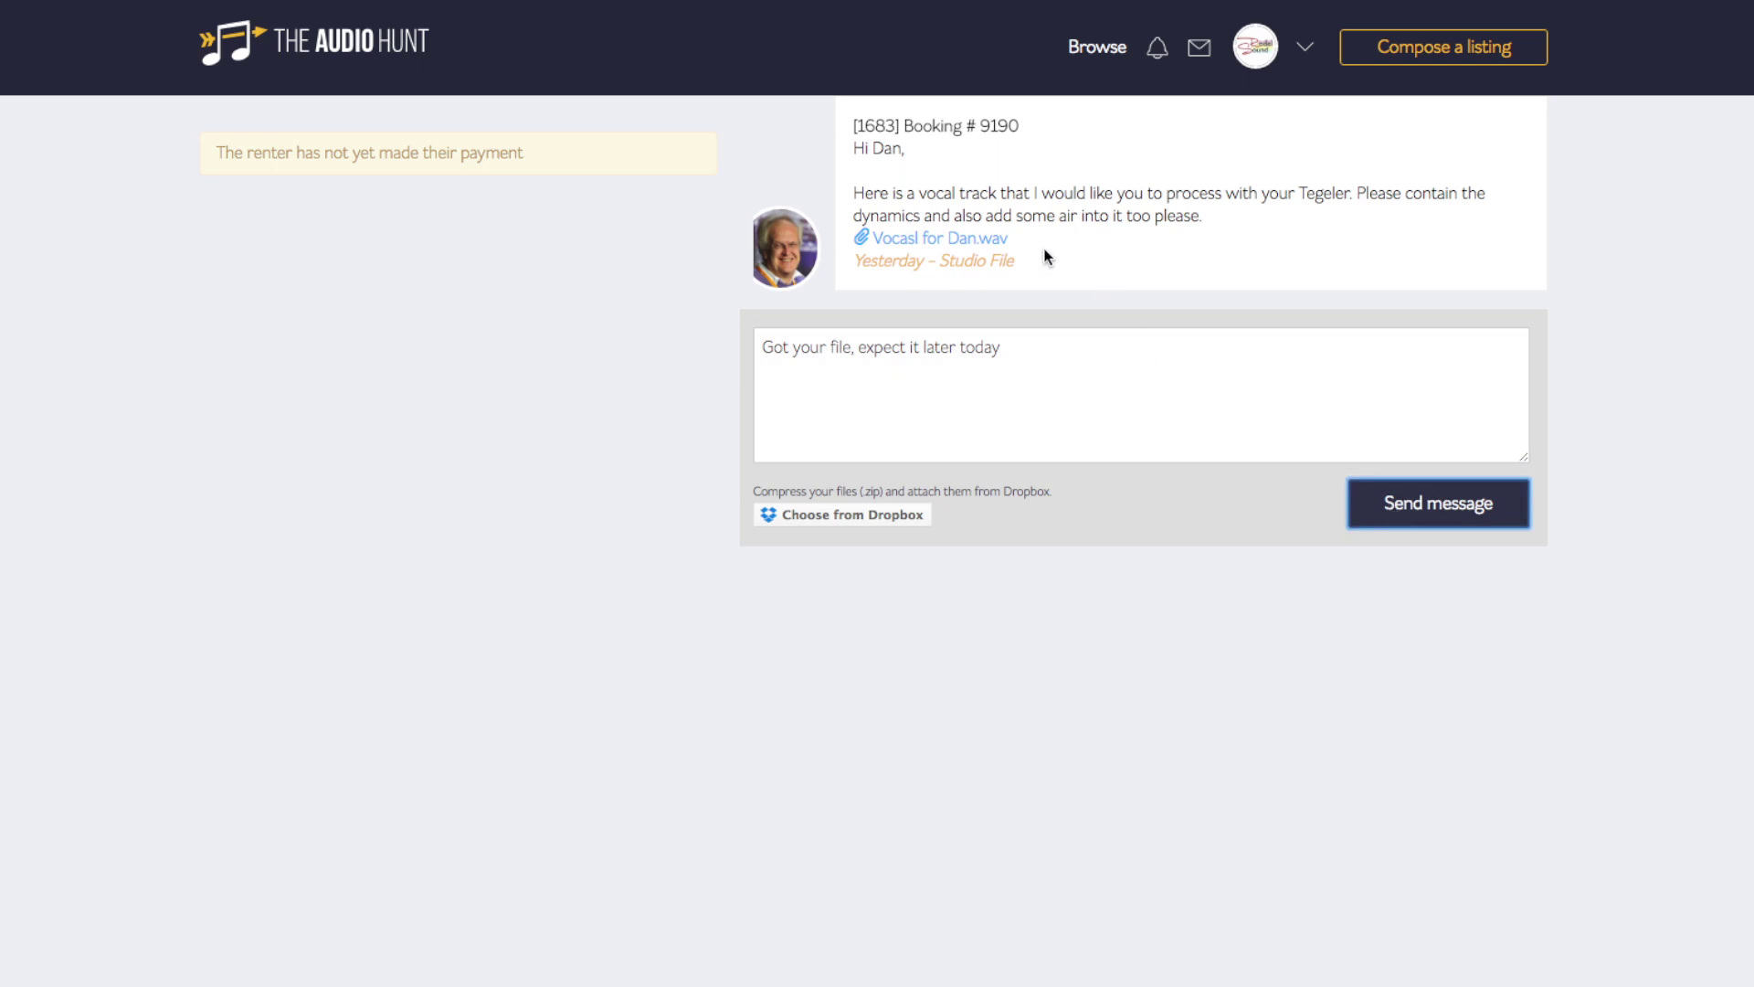
- Dismiss the accidental Save dialog to return to booking #9190's message thread
key("super+s")
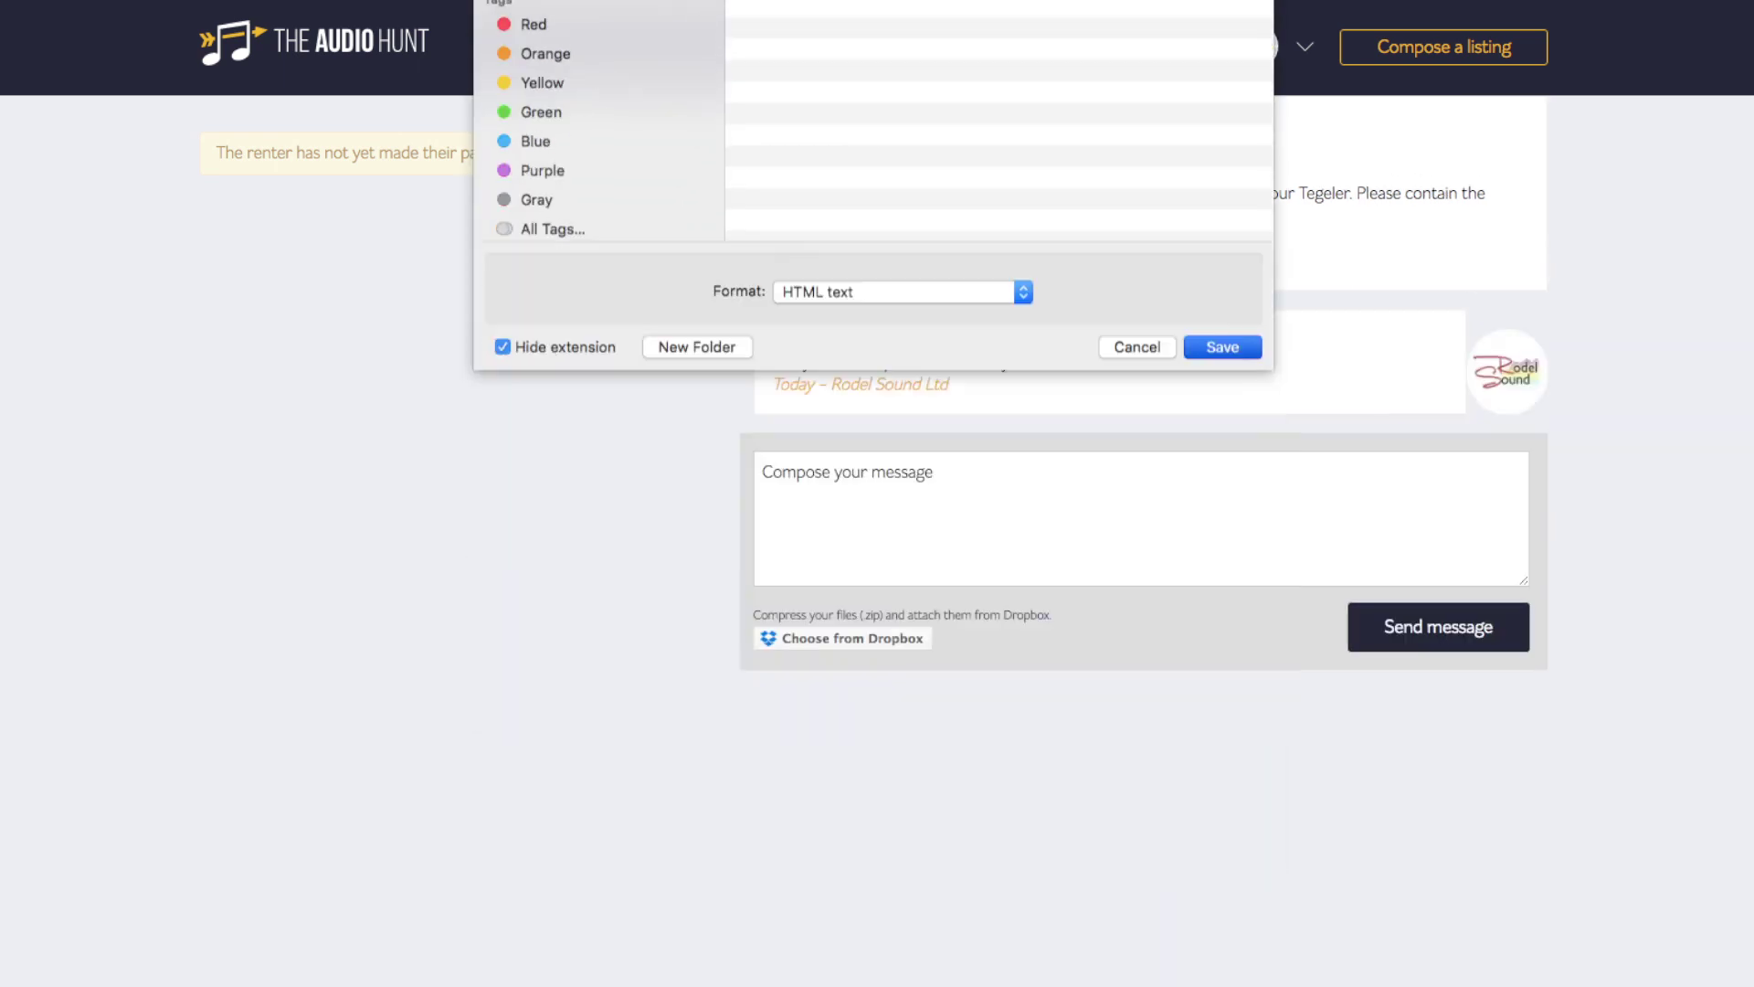
key("Escape")
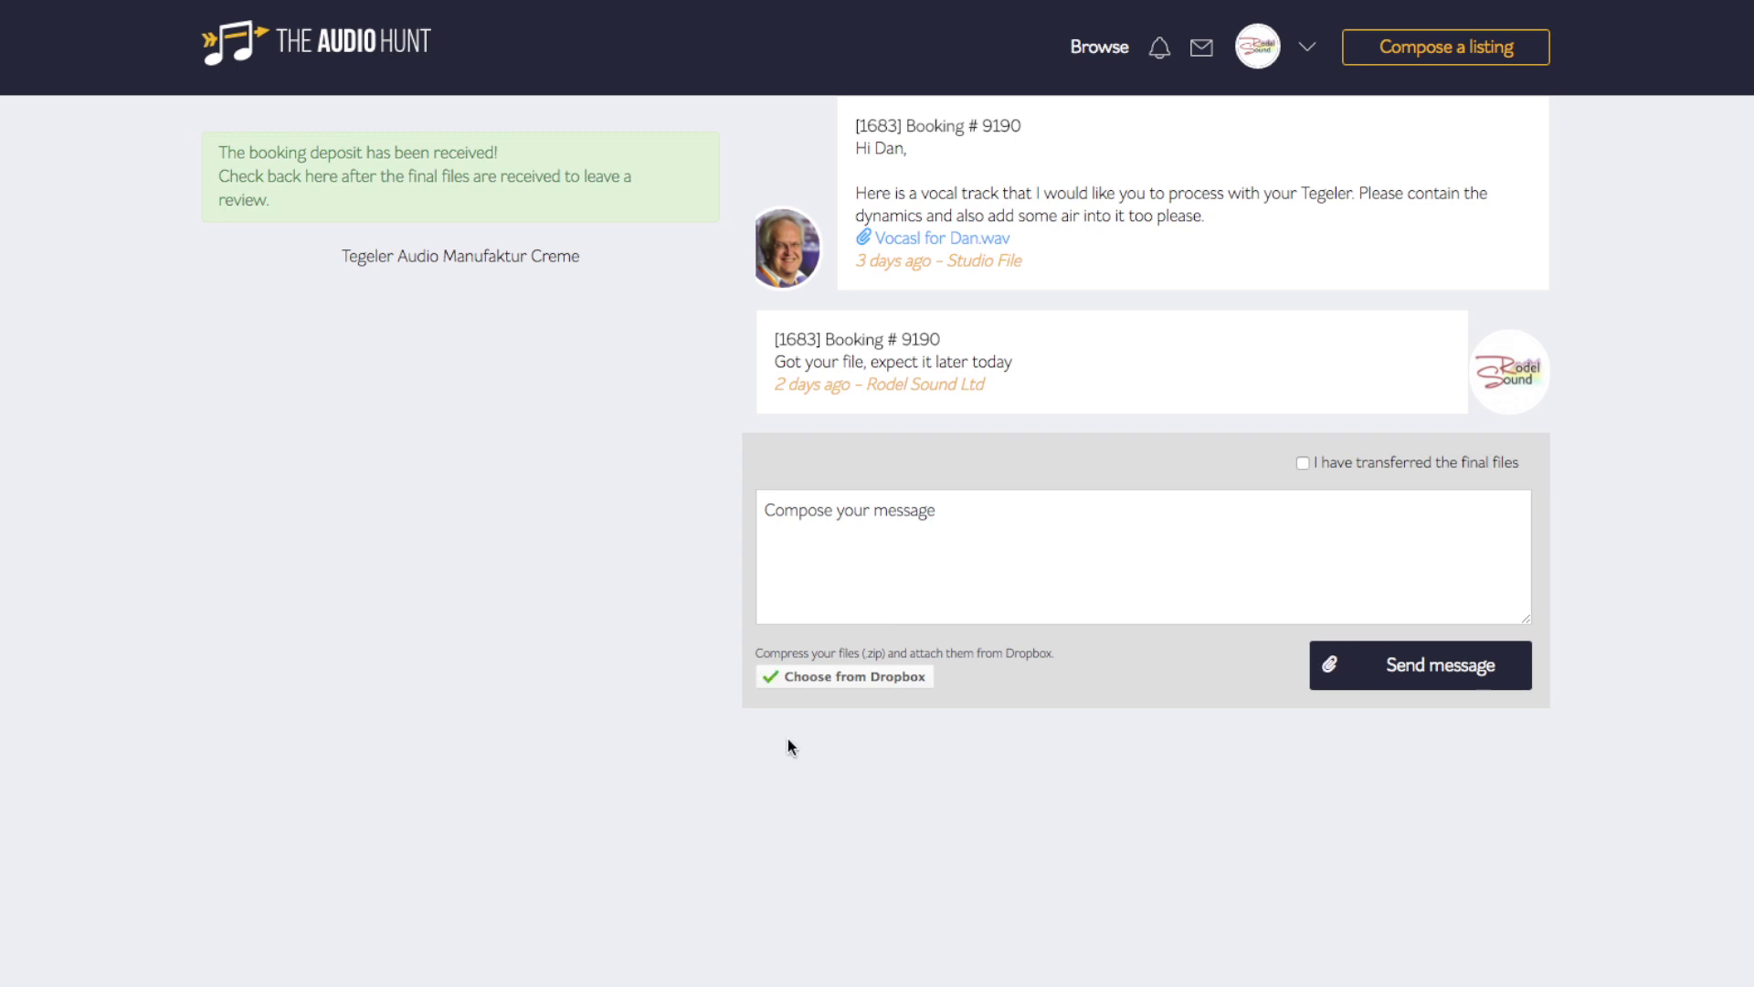
- Reply with Vocal Tegeler Print.wav.zip from Dropbox, asking the client if changes are needed
left_click(869, 676)
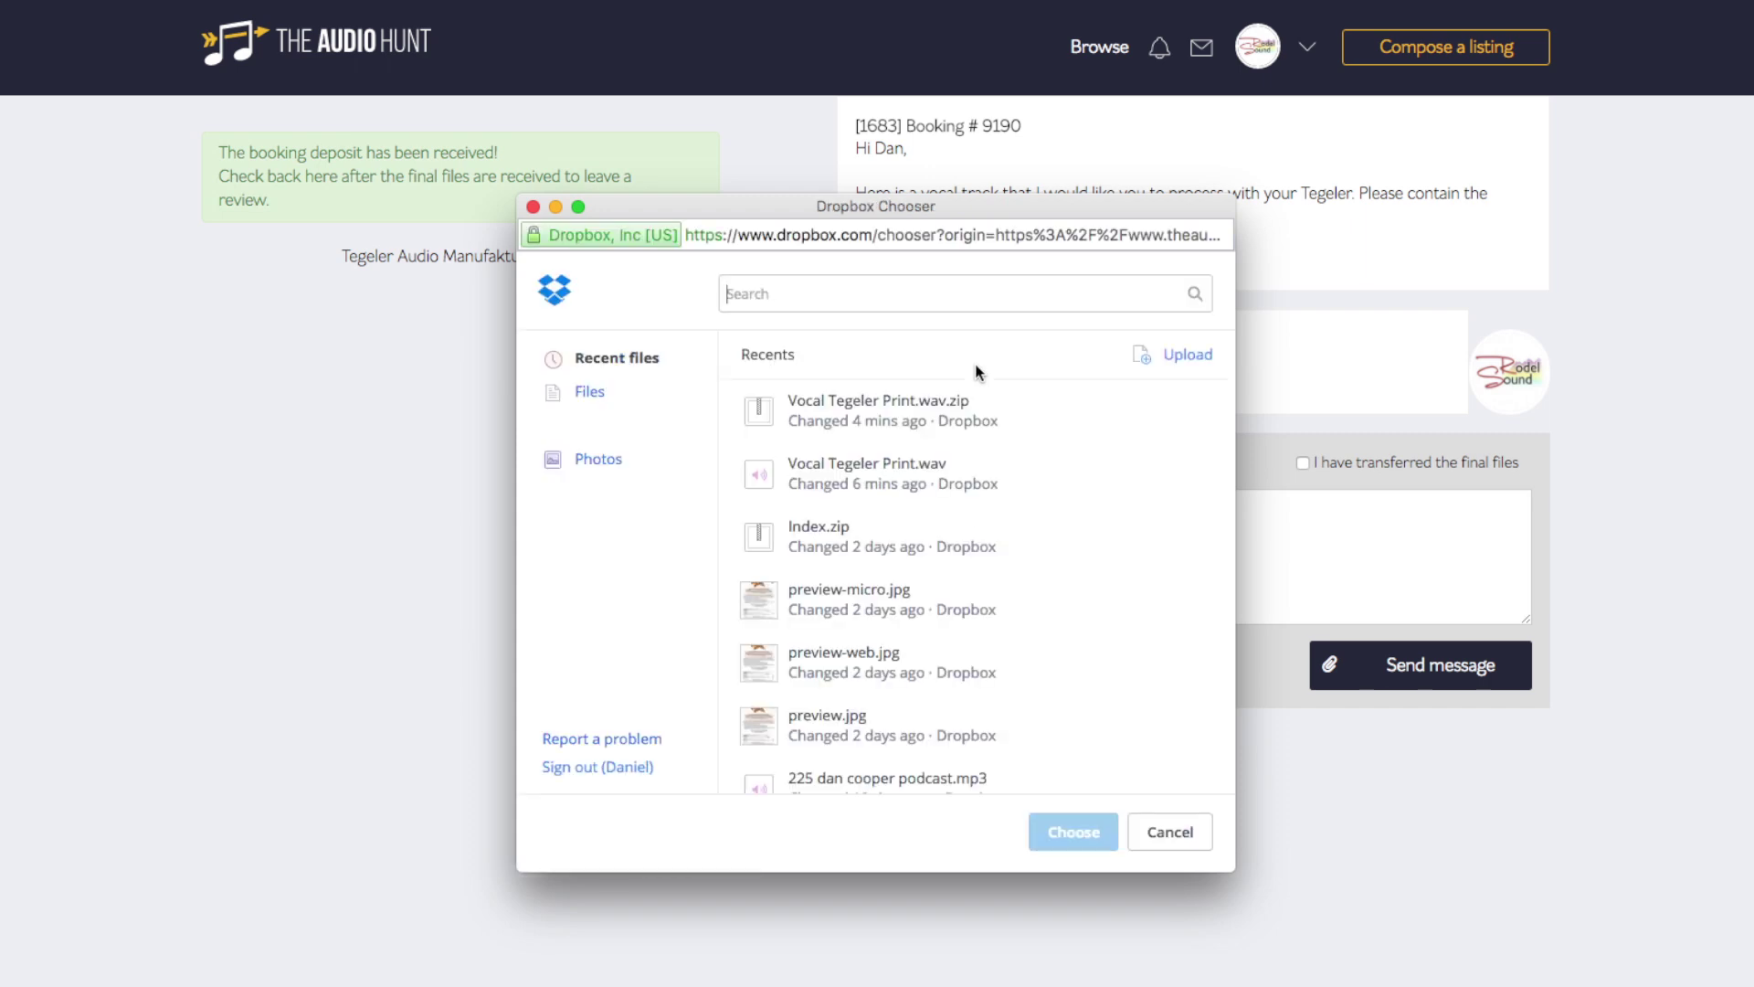
left_click(863, 407)
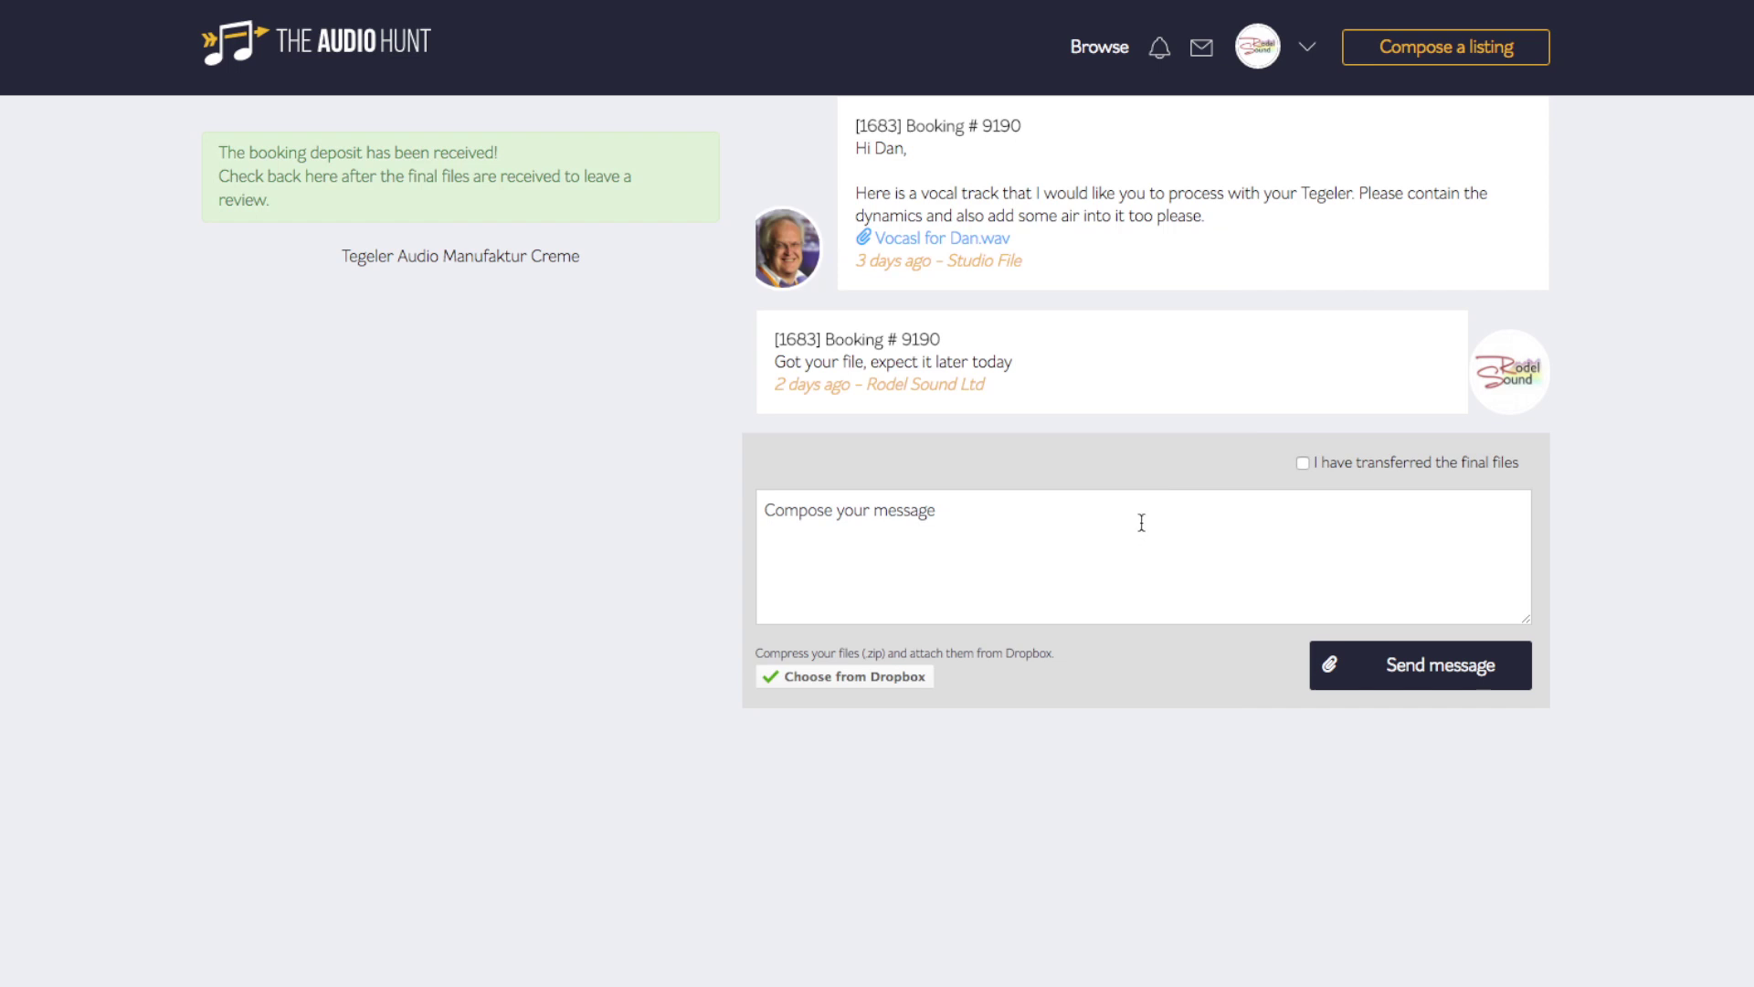
left_click(1140, 516)
type("Please ")
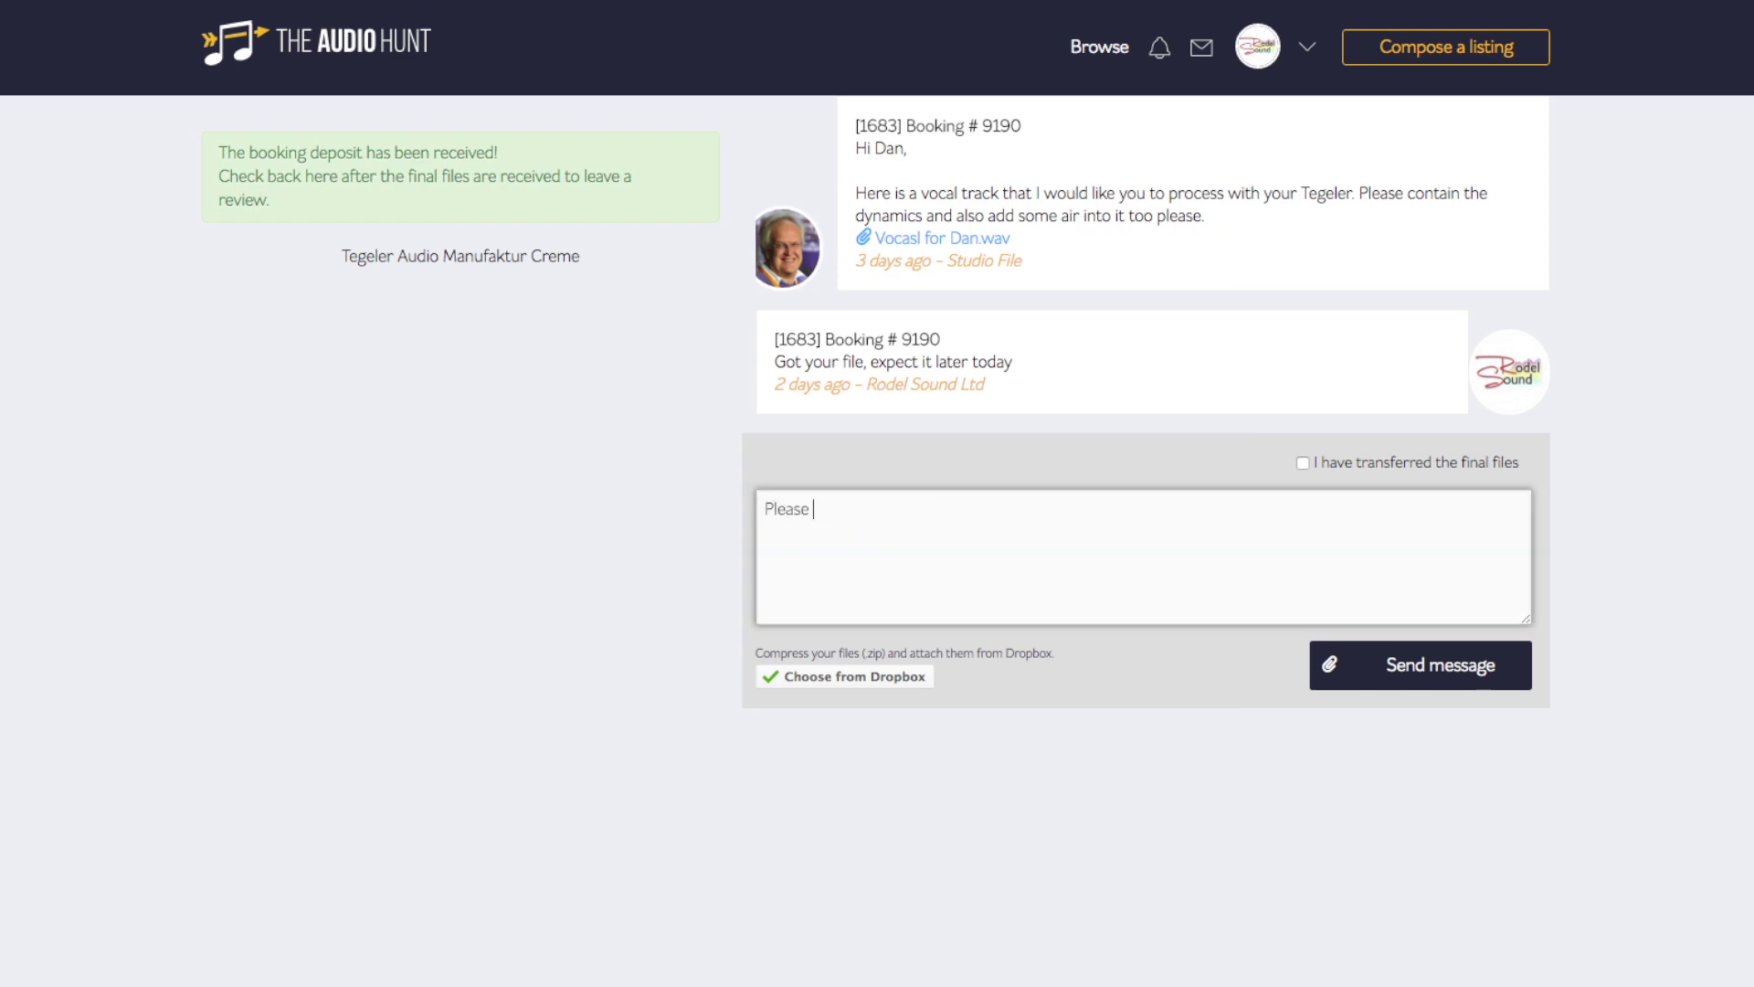
type("find your file attached, let me")
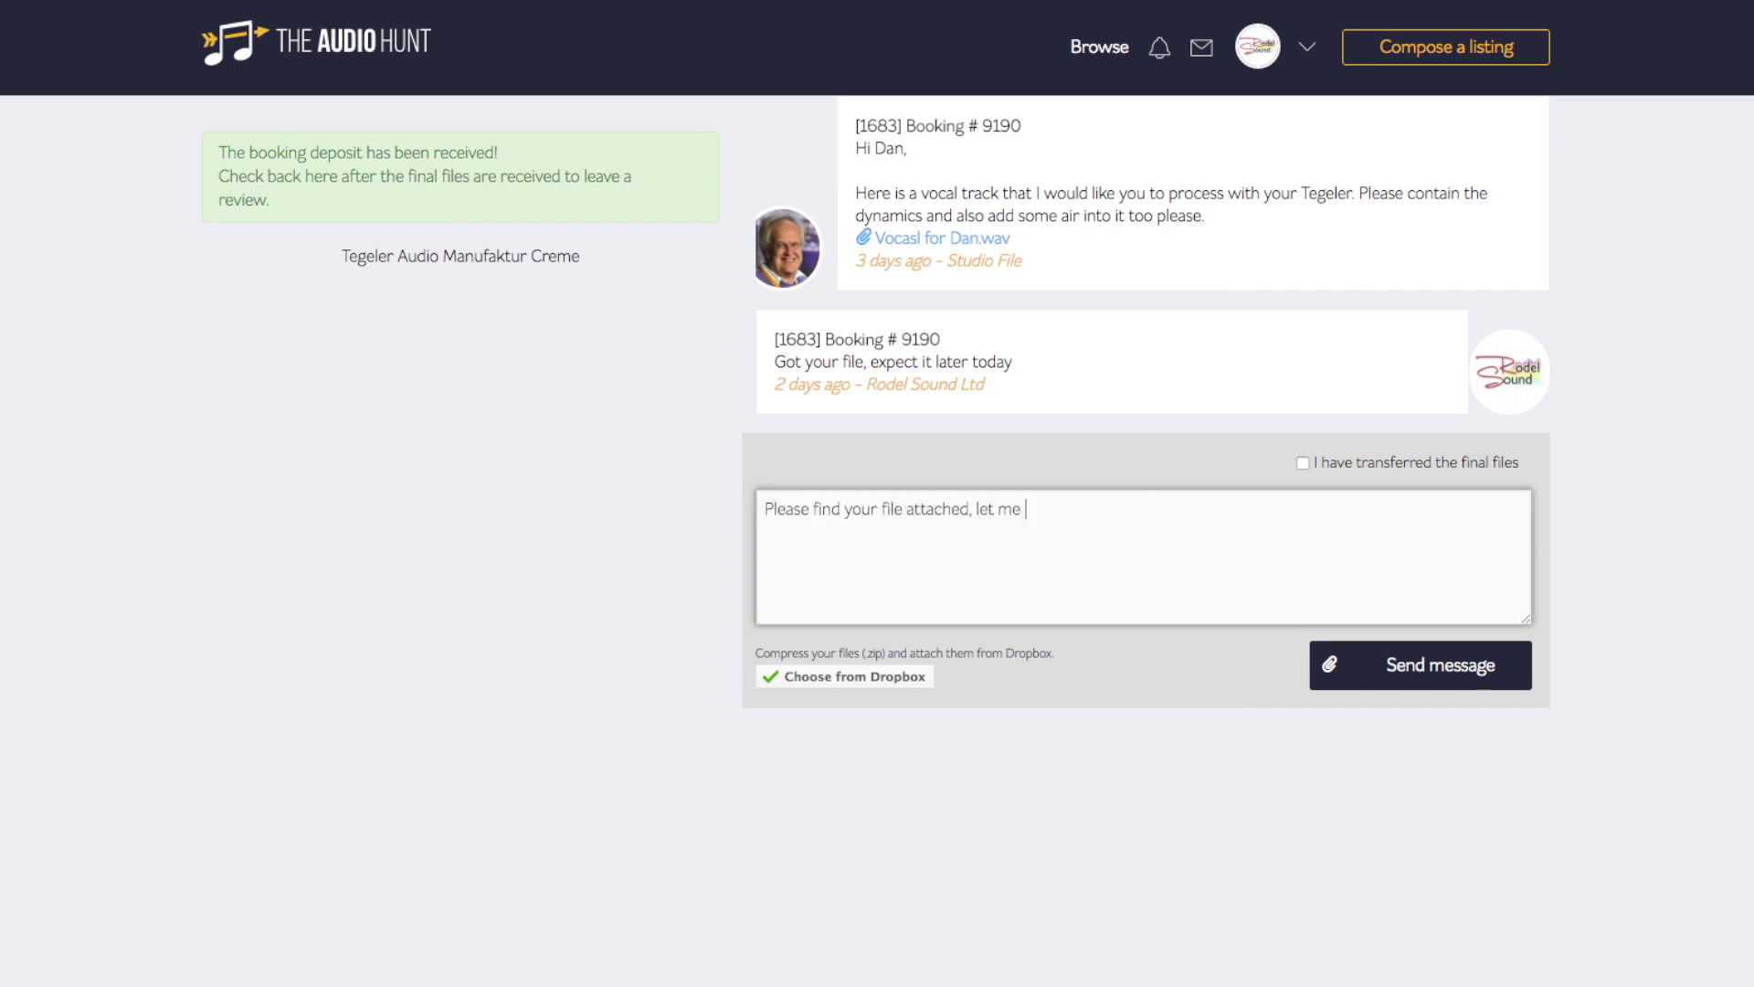
type(" know")
type(" if you need any changes")
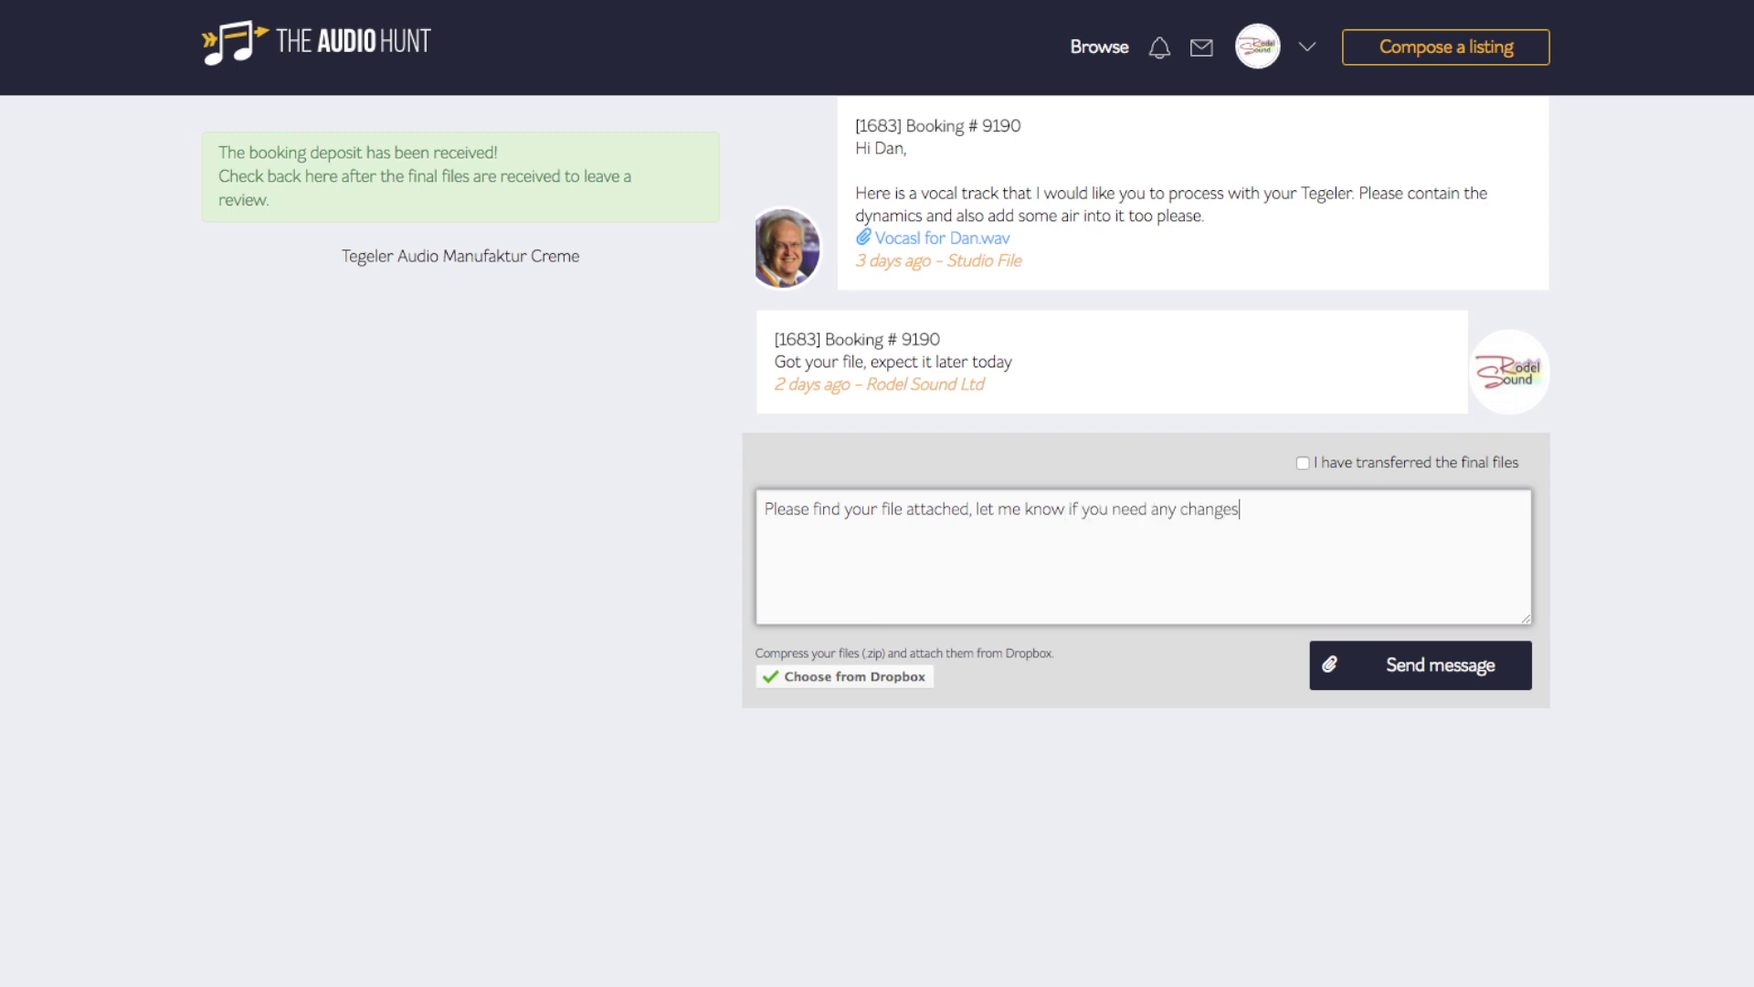
type(". Kindest")
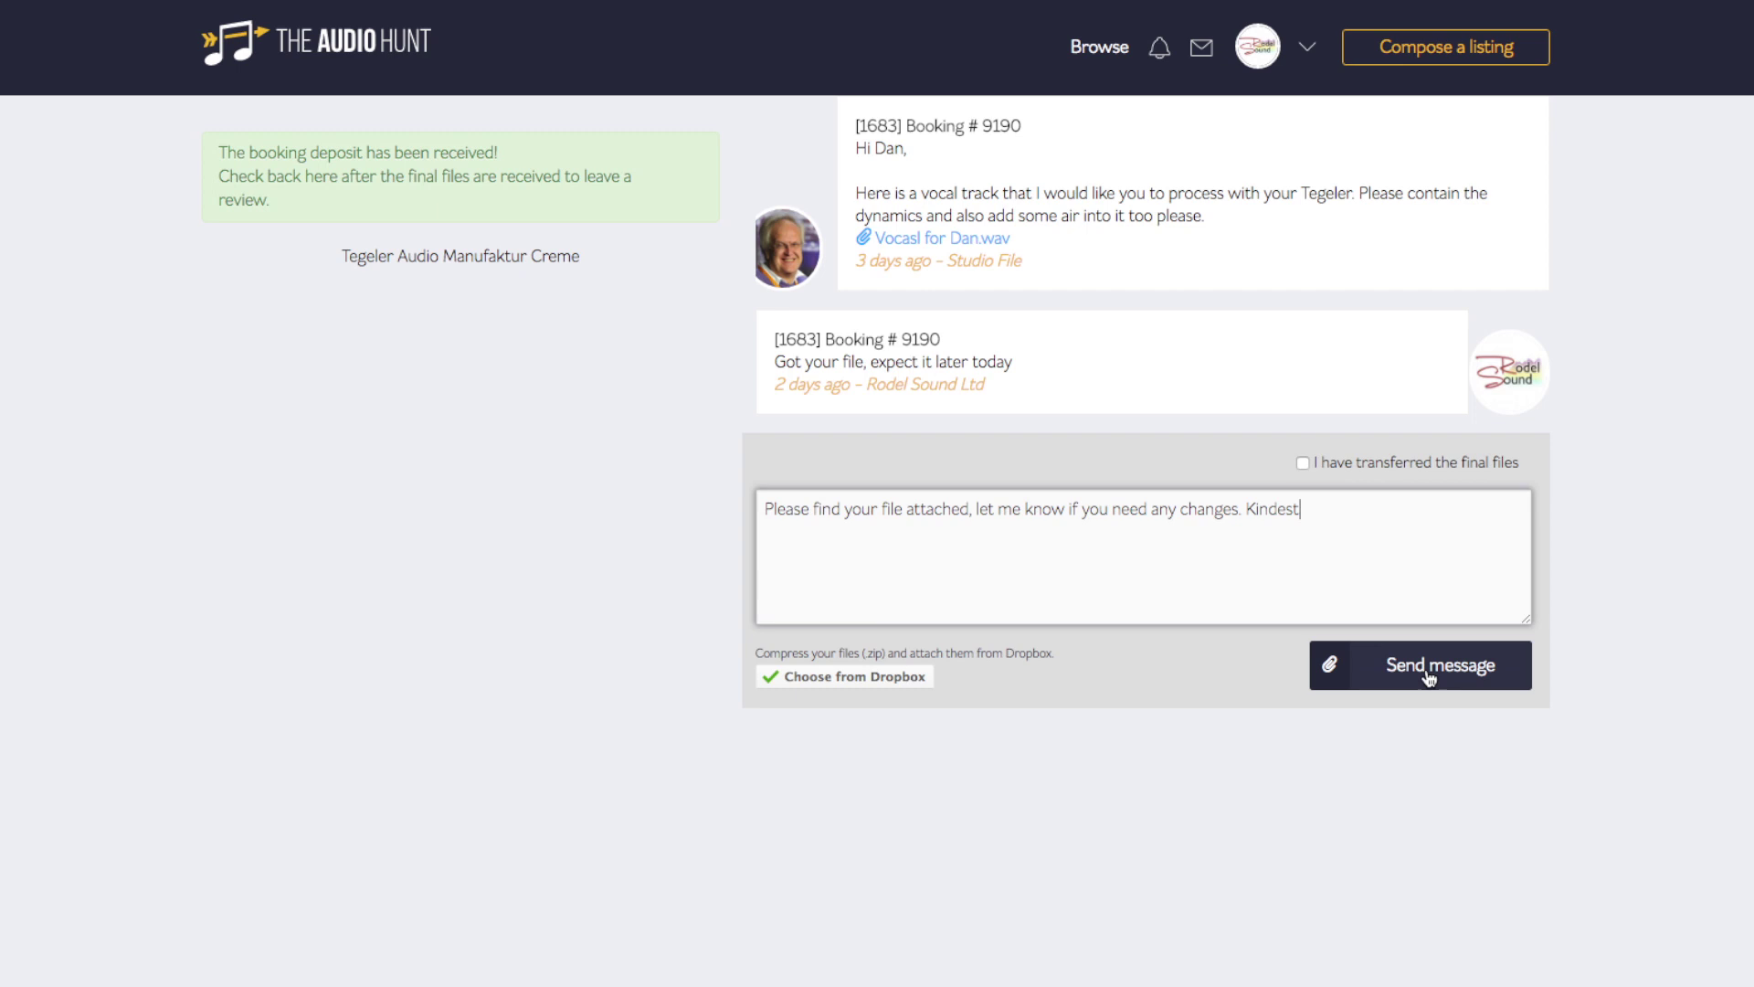
left_click(1429, 678)
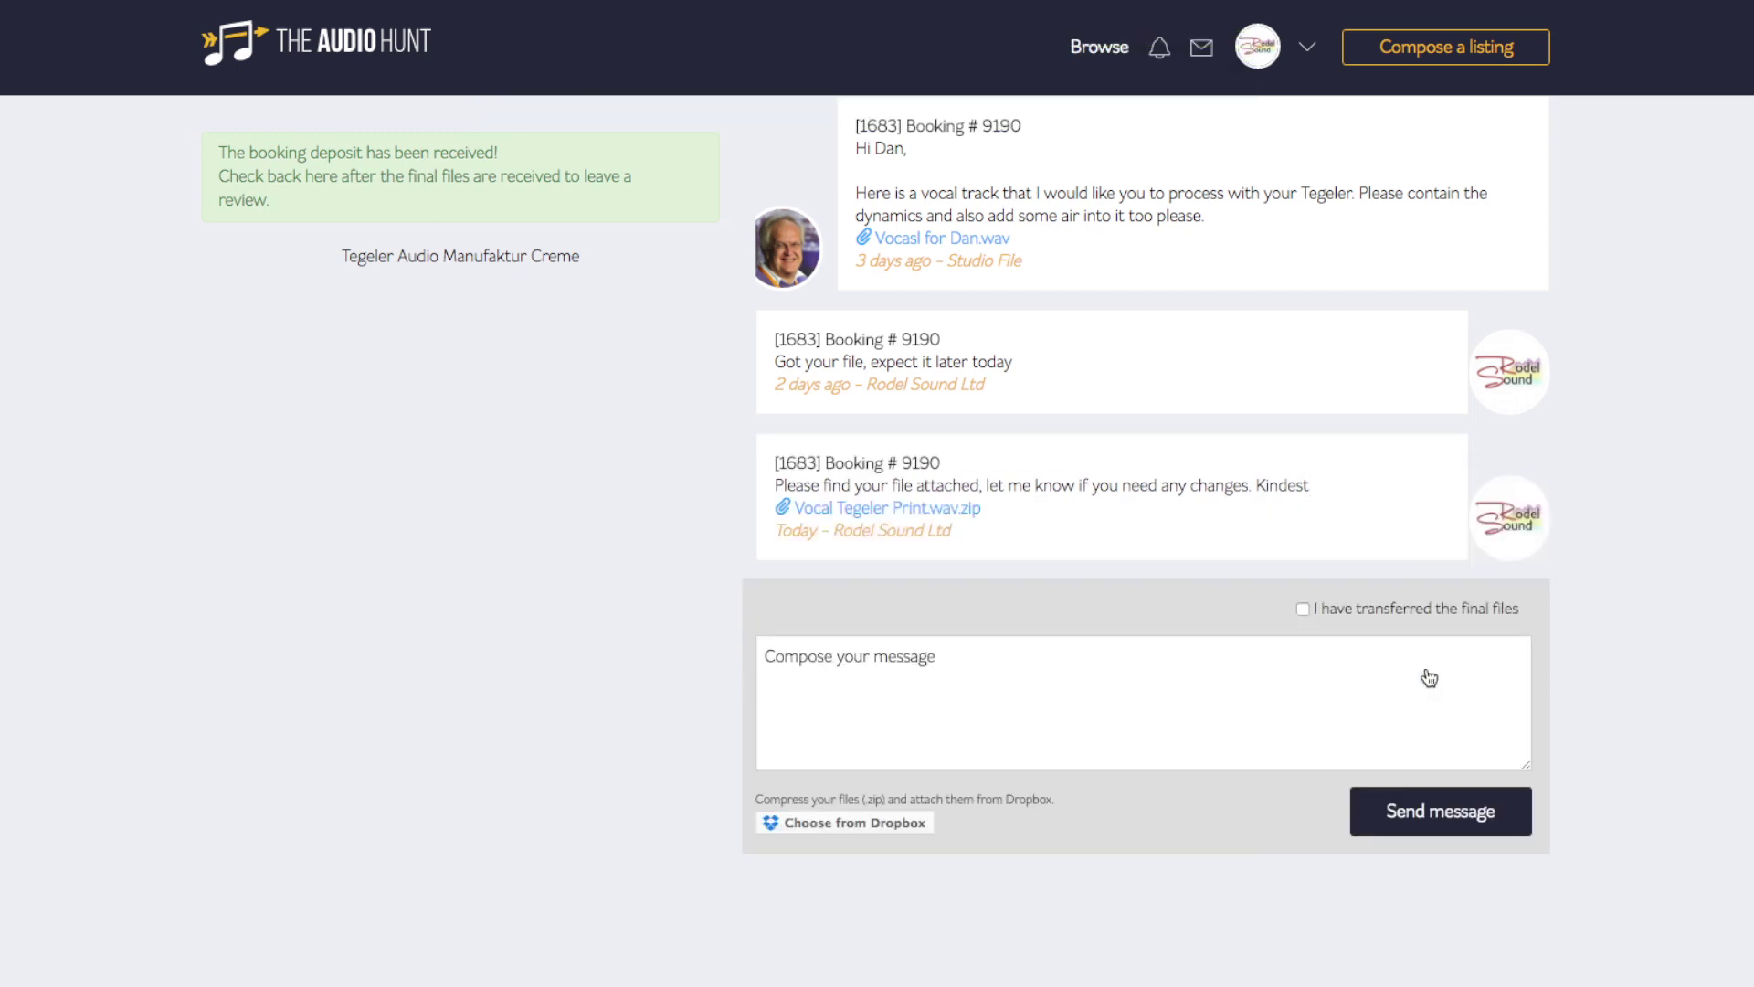
- Return to The Audio Hunt home page via the site logo
left_click(319, 49)
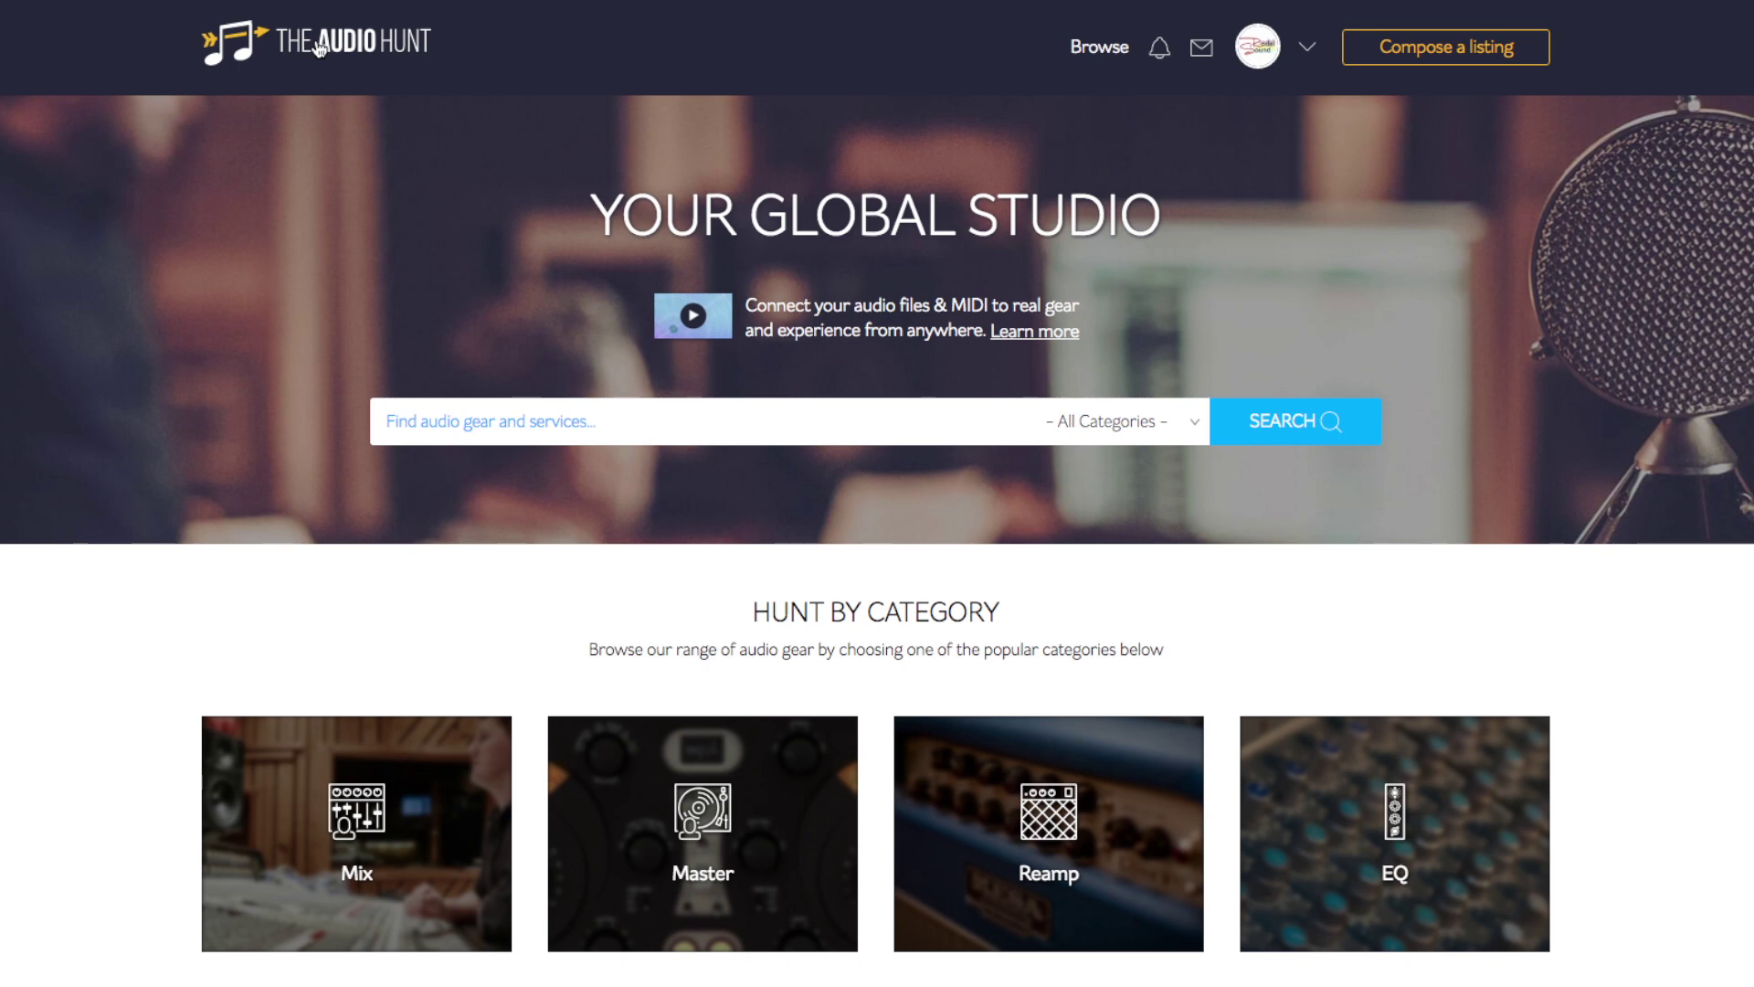
left_click(711, 426)
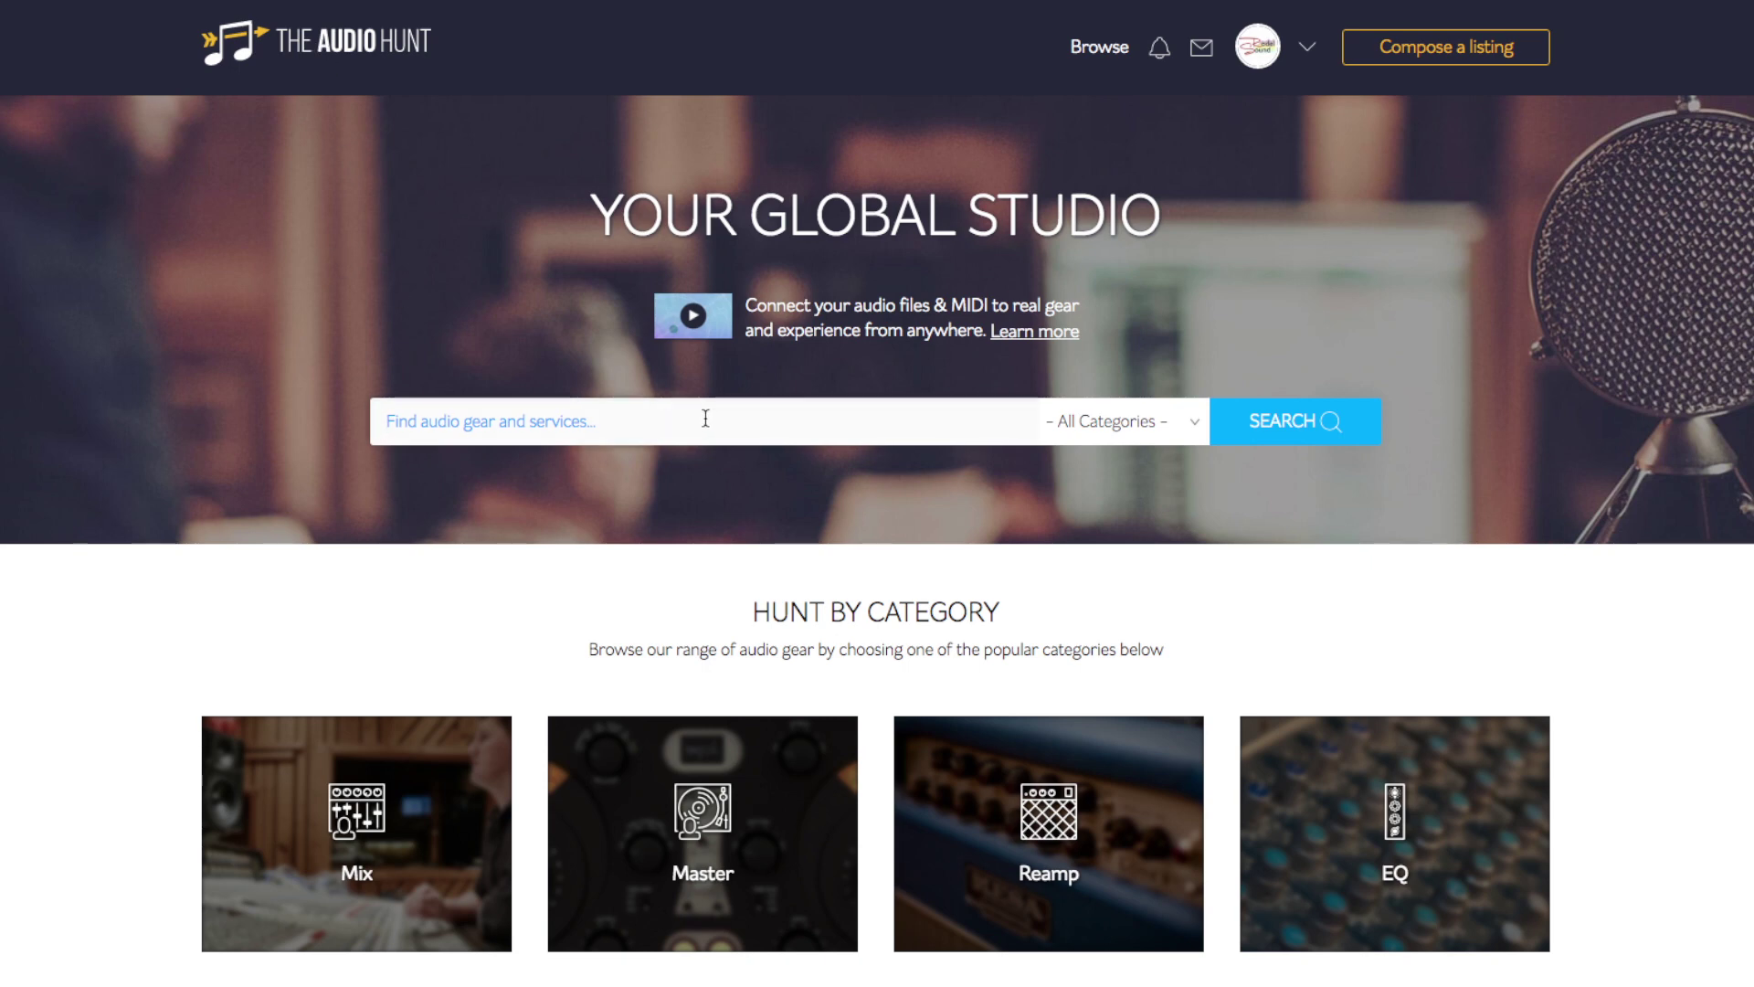
left_click(1195, 429)
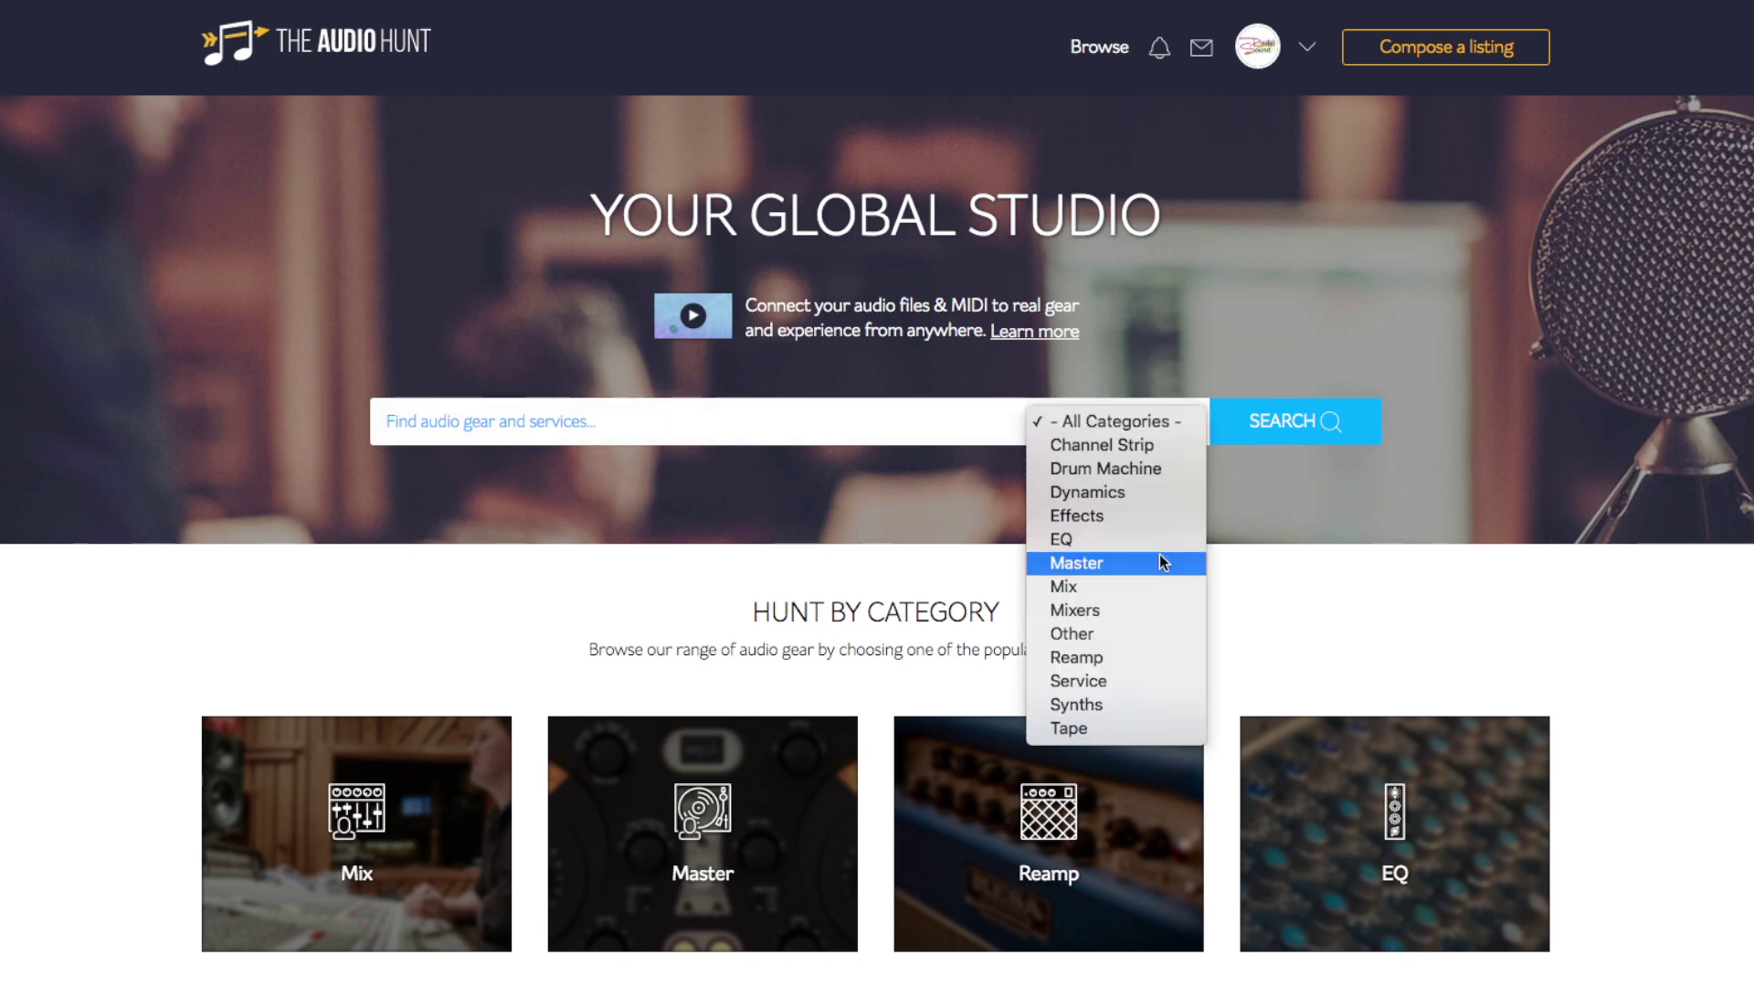
left_click(1263, 561)
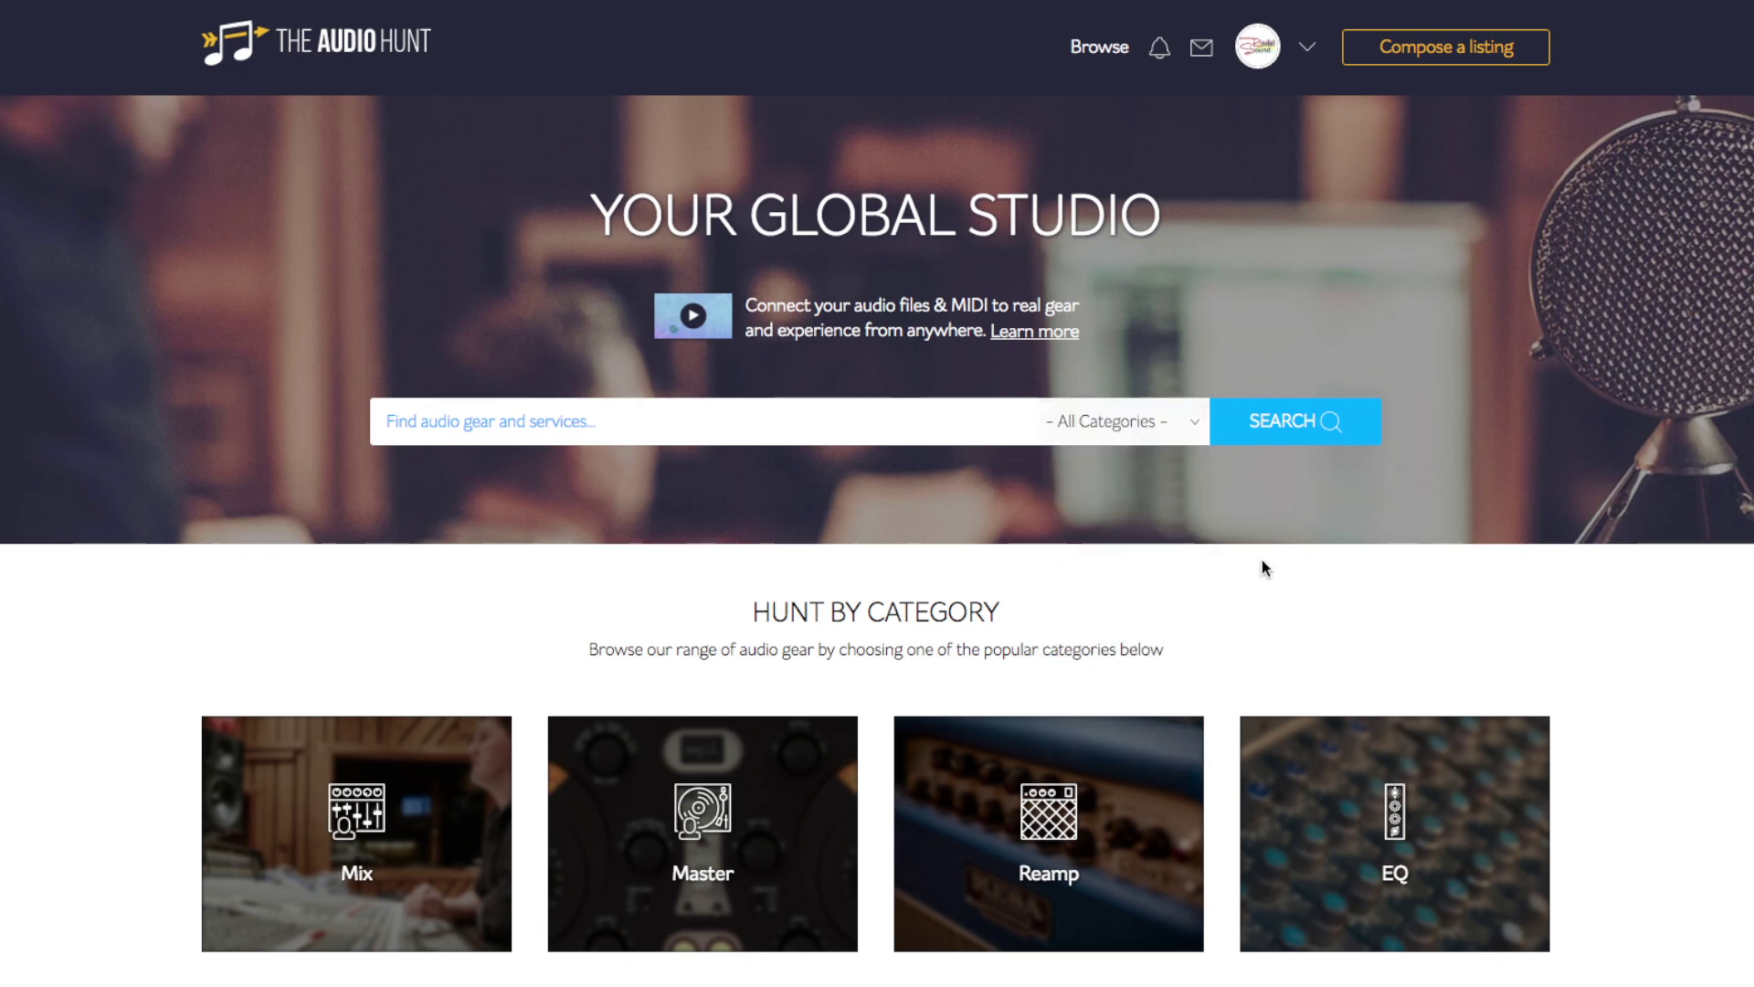